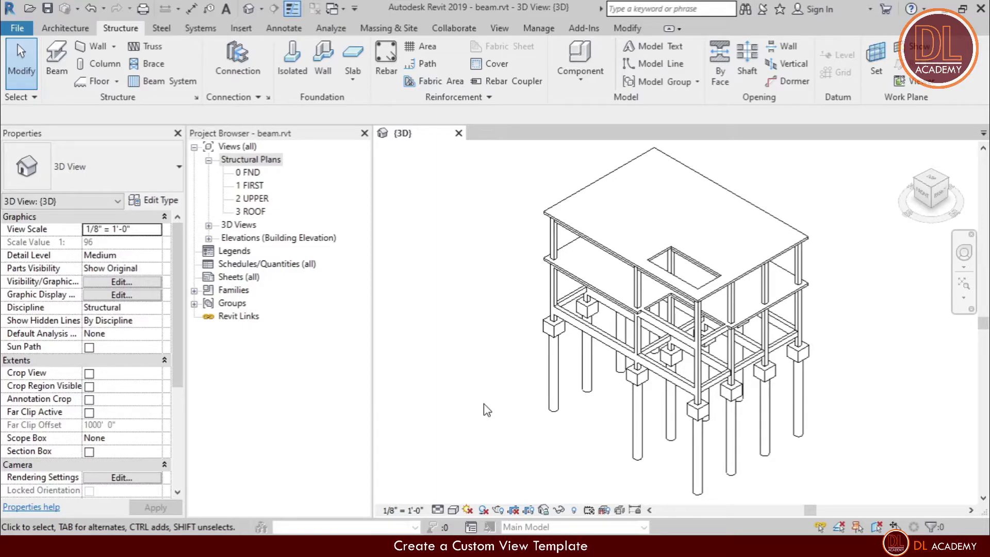
# Start a new structural plan view and duplicate its view type under the name ST
pyautogui.click(499, 29)
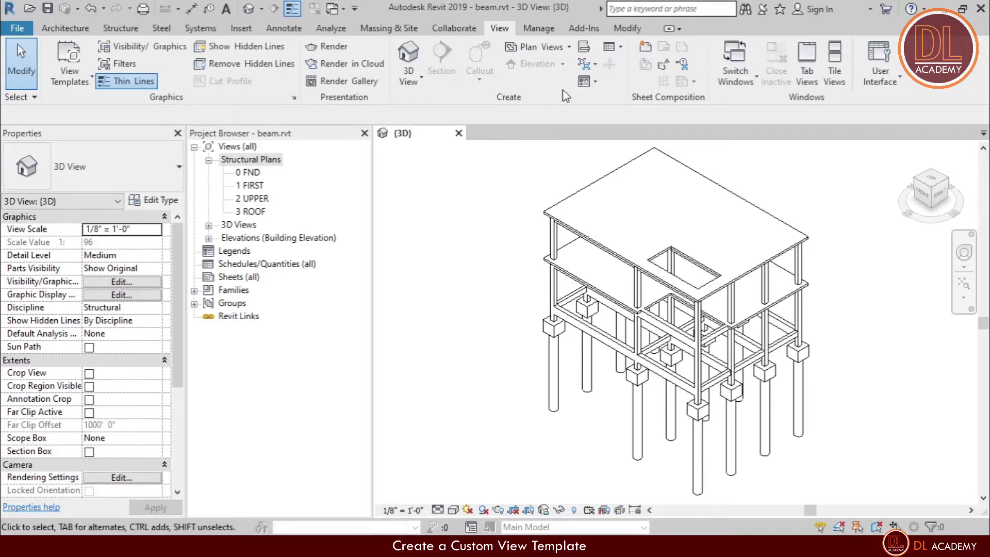
pyautogui.click(569, 48)
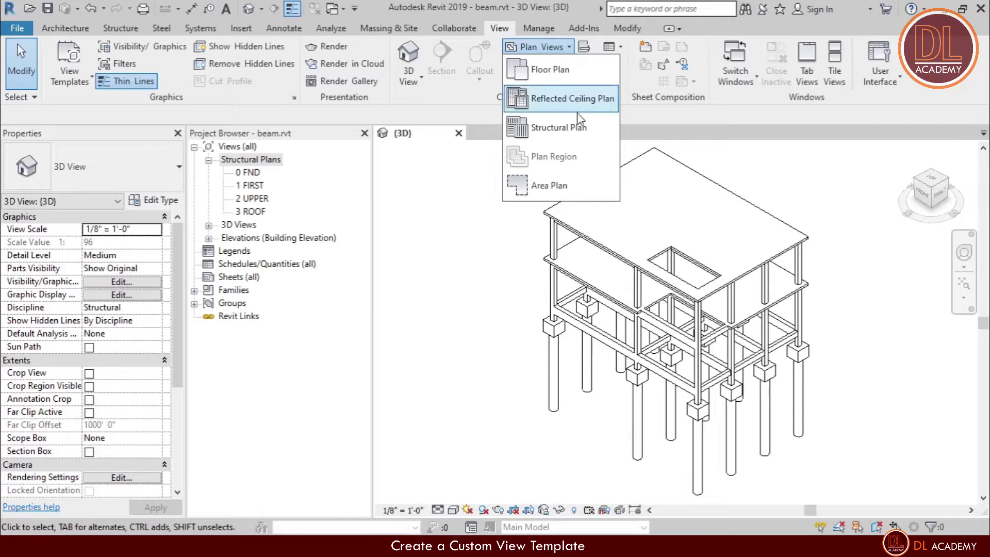
pyautogui.click(579, 136)
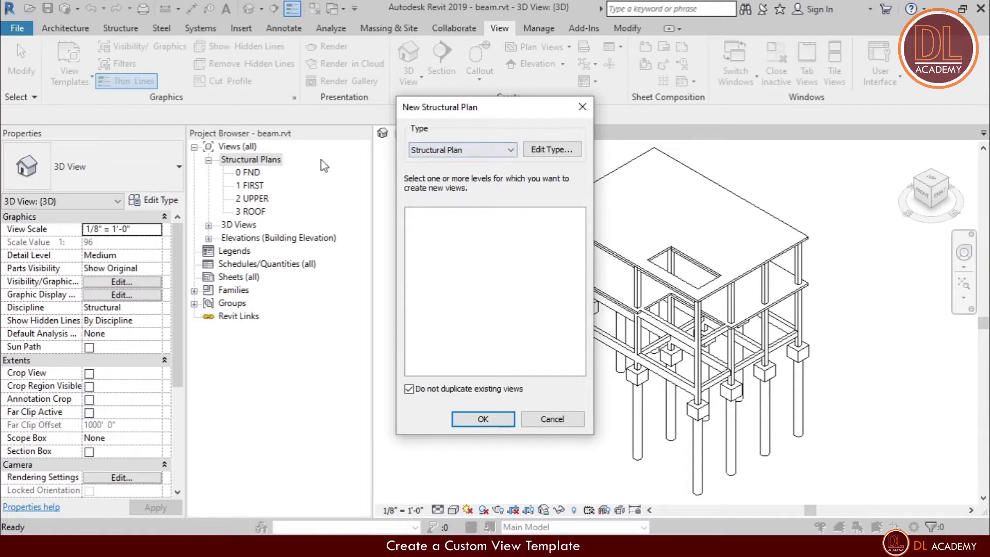
pyautogui.click(552, 150)
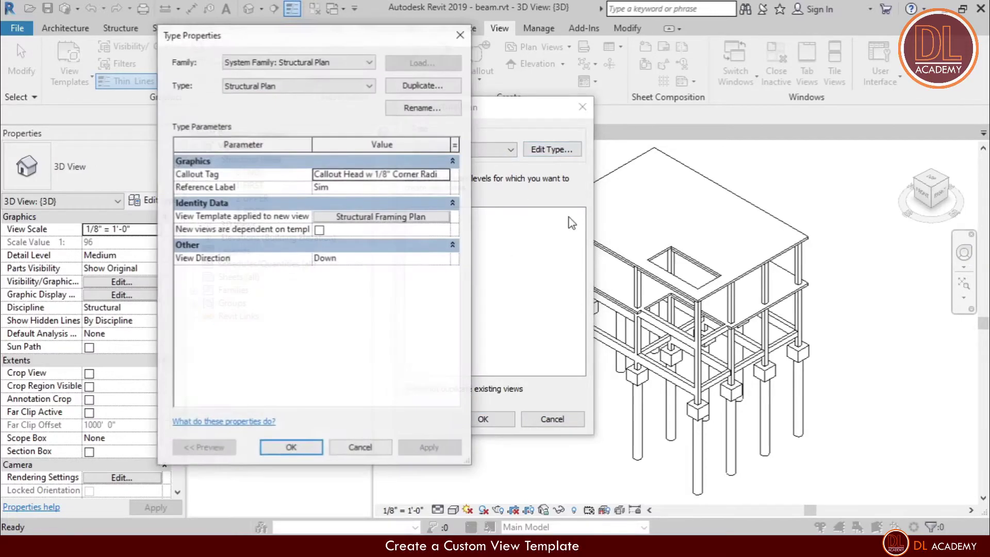
pyautogui.click(438, 88)
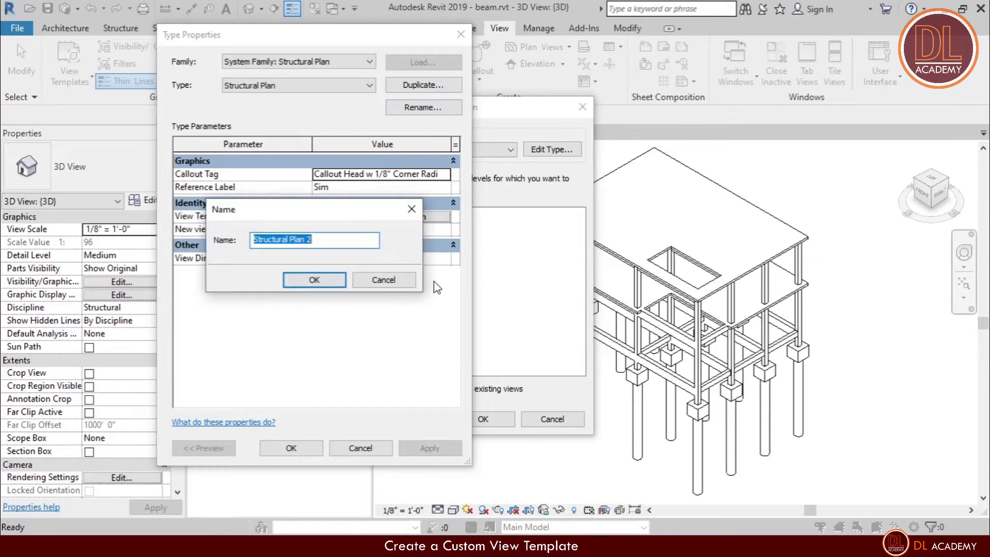
pyautogui.write('ST')
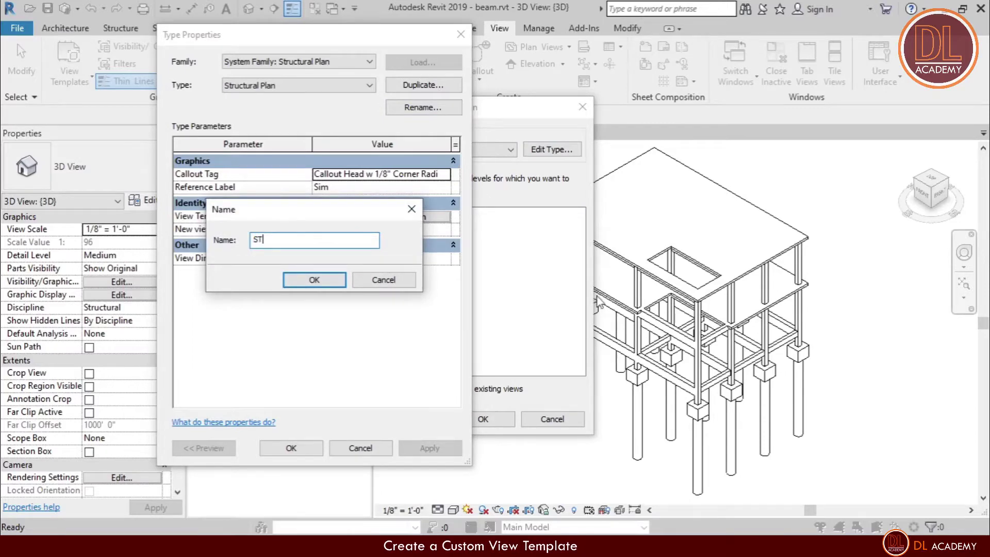
pyautogui.click(314, 279)
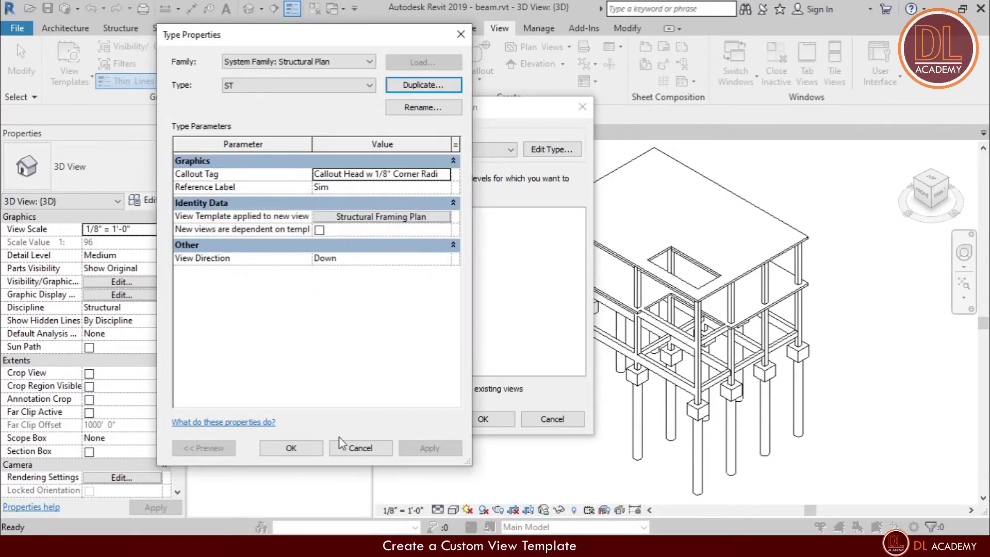
pyautogui.click(304, 452)
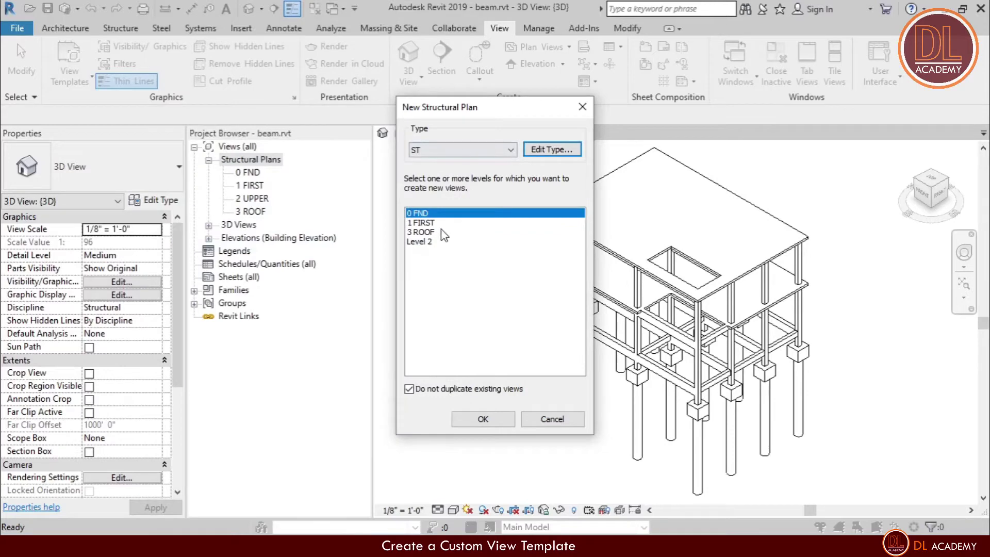
# Create the ST structural plan view for the 3 ROOF level
pyautogui.moveTo(432, 233); pyautogui.dragTo(428, 241)
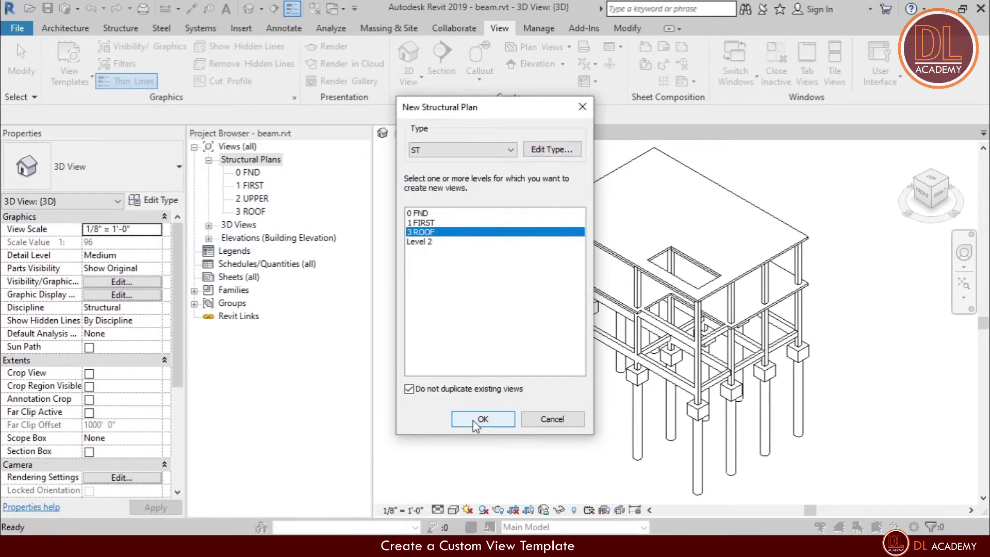
pyautogui.click(472, 420)
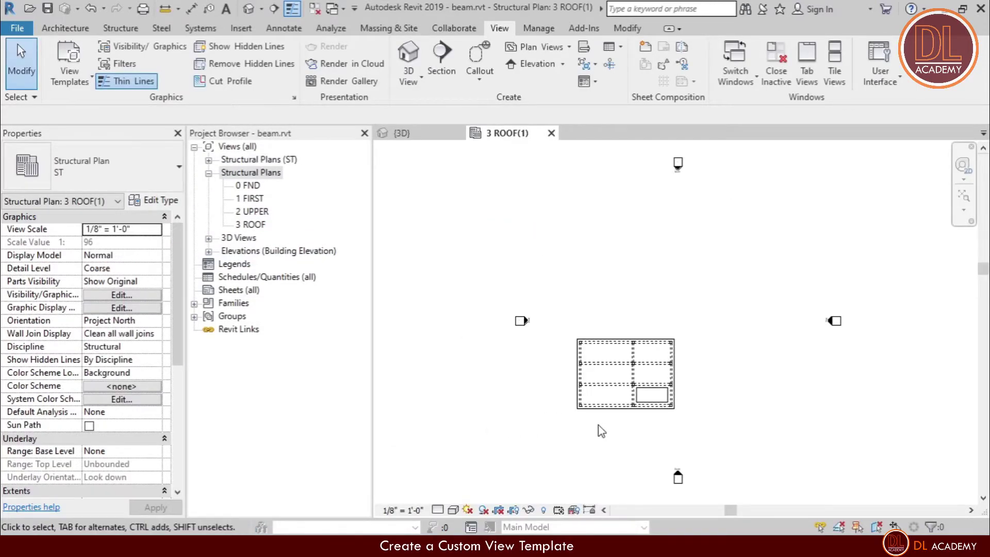
pyautogui.scroll(2, 630, 442)
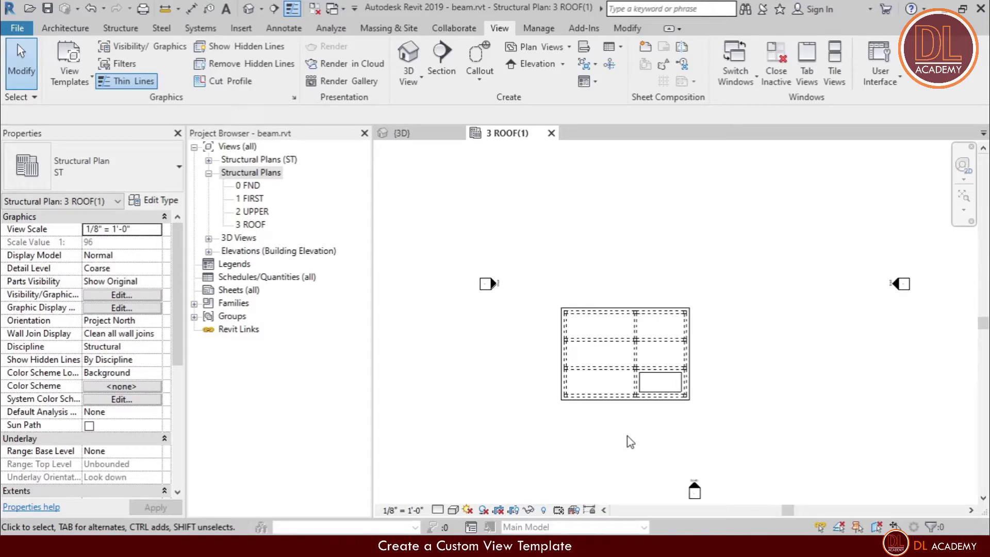
pyautogui.scroll(-1, 626, 224)
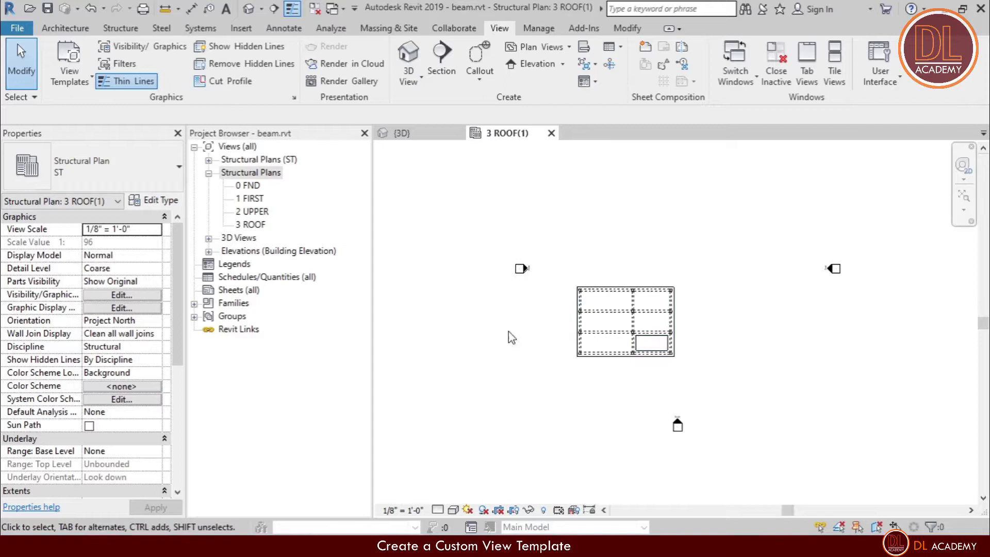
# Turn on Crop View and Crop Region Visible for the new roof plan
pyautogui.moveTo(172, 341); pyautogui.dragTo(173, 428)
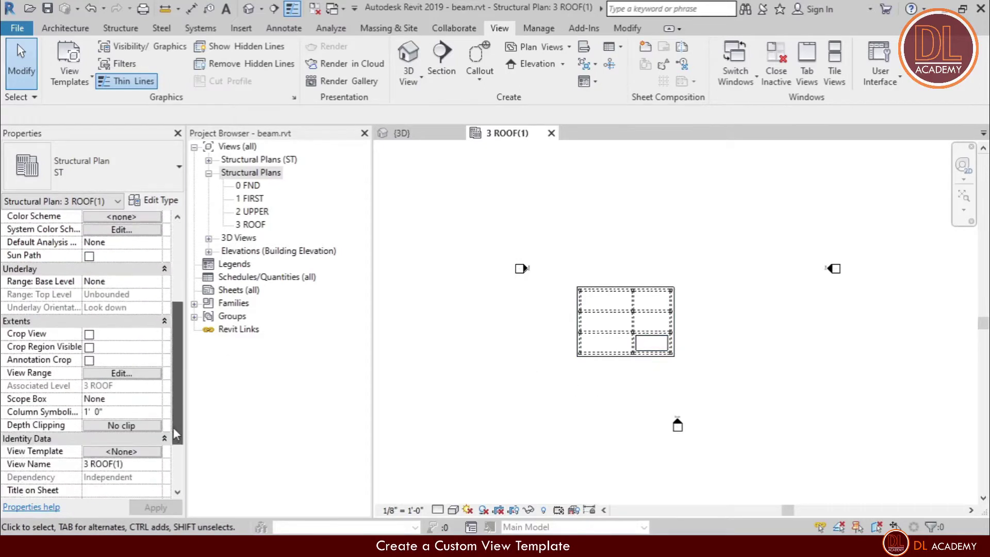
pyautogui.click(90, 334)
pyautogui.click(89, 348)
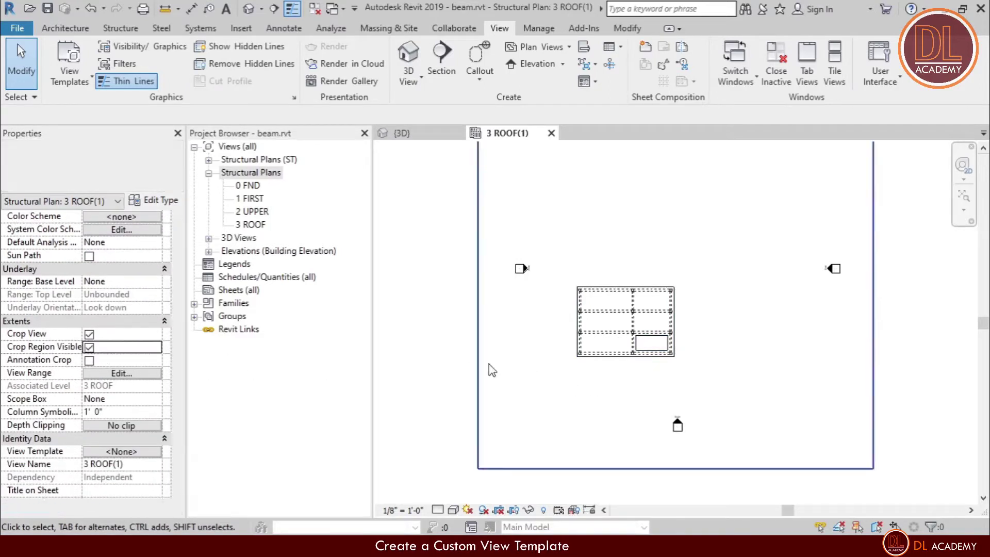
# Shrink all four sides of the crop region closely around the roof outline, and hide the crop boundary
pyautogui.scroll(-2, 624, 459)
pyautogui.click(638, 445)
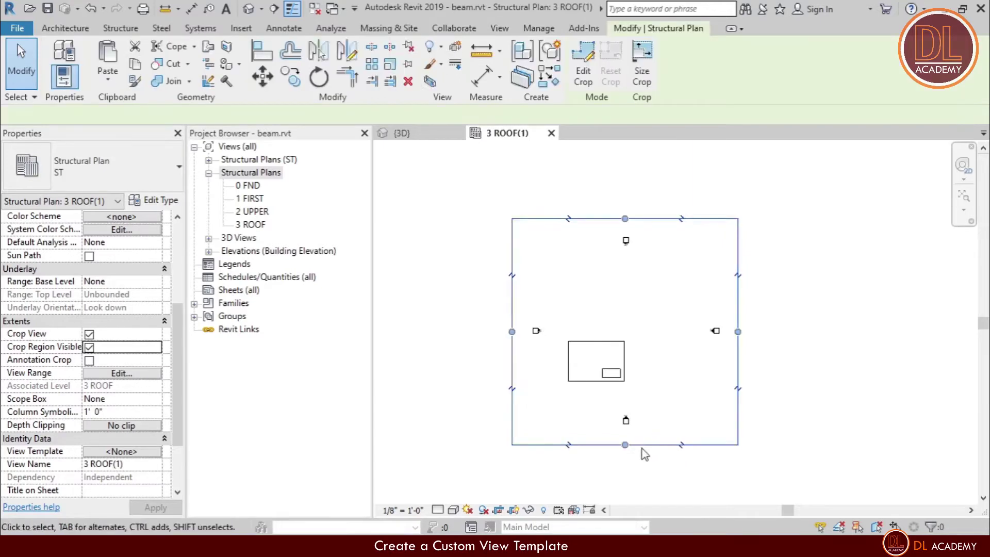
pyautogui.moveTo(625, 444); pyautogui.dragTo(625, 386)
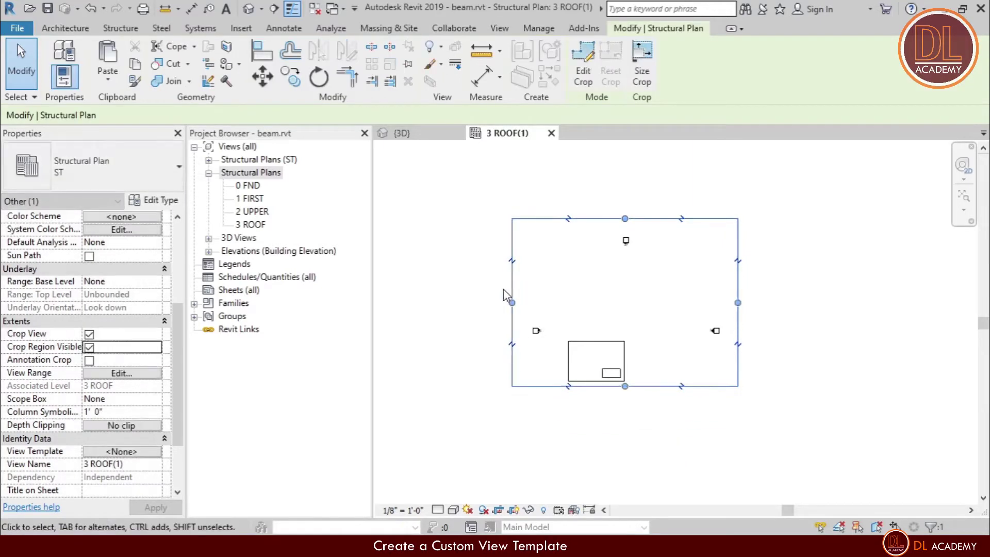
pyautogui.moveTo(512, 303); pyautogui.dragTo(562, 303)
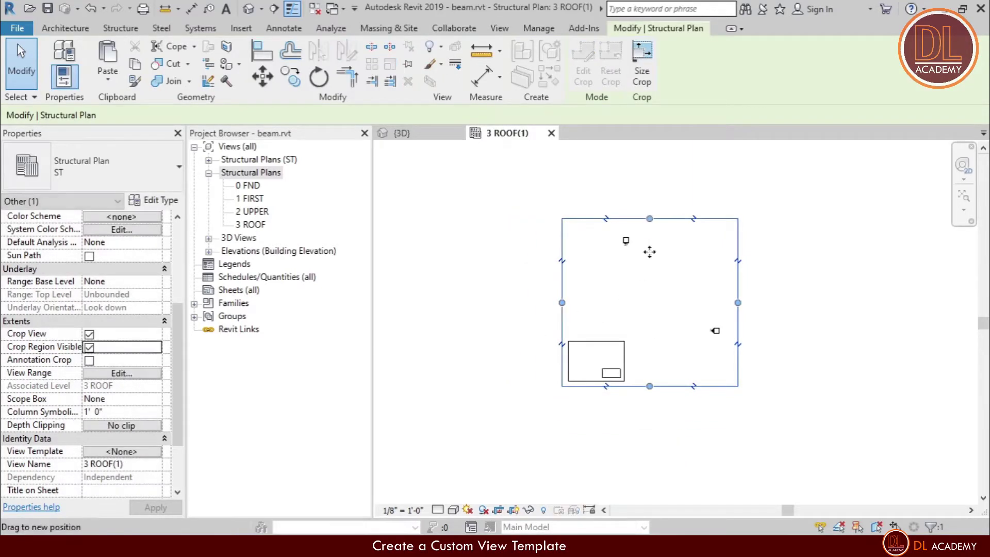
pyautogui.moveTo(650, 251); pyautogui.dragTo(650, 335)
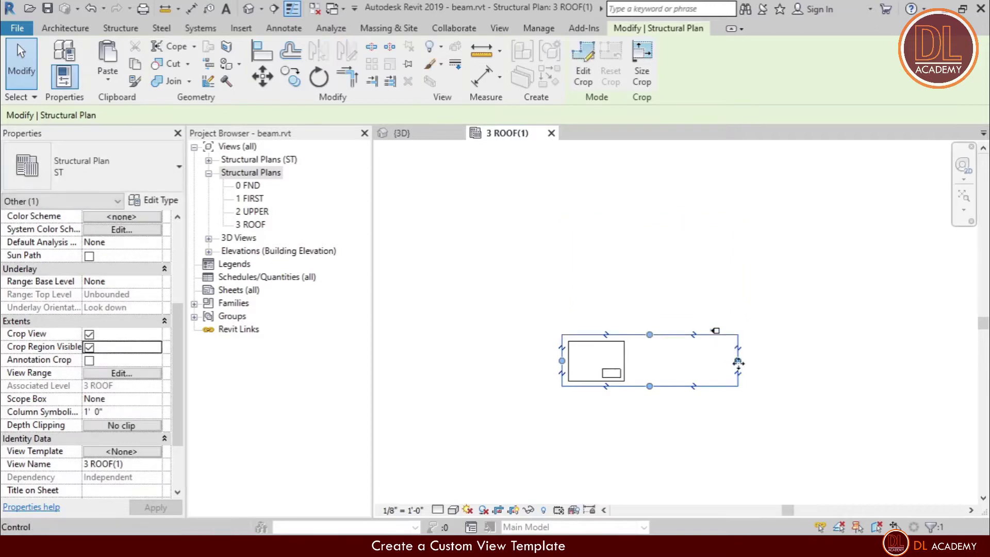
pyautogui.moveTo(739, 363); pyautogui.dragTo(631, 375)
pyautogui.click(89, 347)
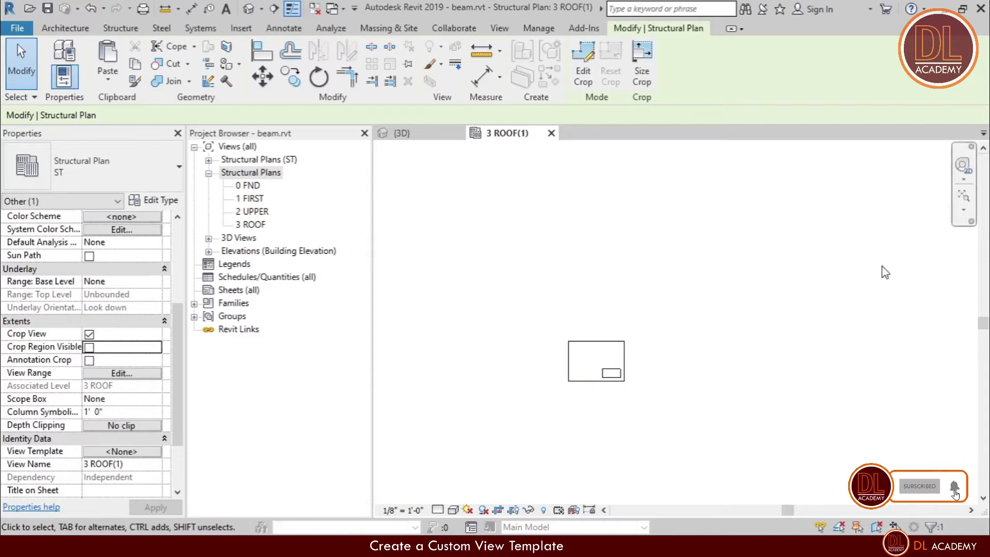
pyautogui.click(964, 197)
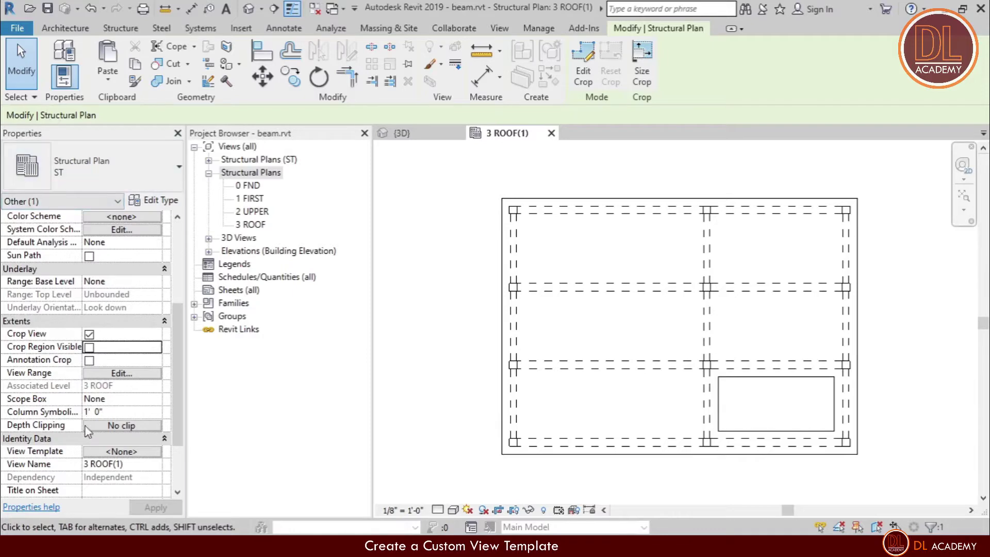
# Assign the Structural Framing Plan view template to the new roof plan
pyautogui.click(130, 453)
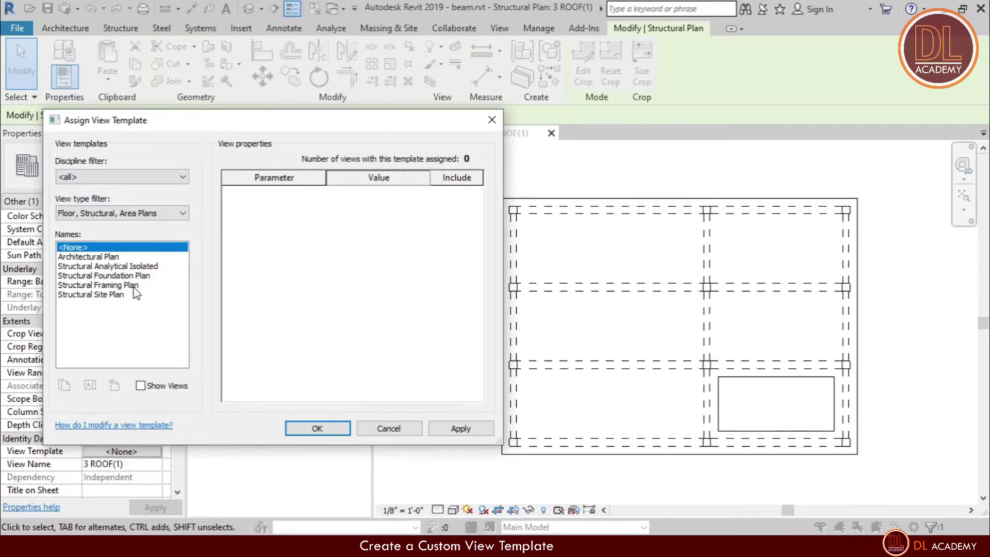
pyautogui.click(133, 285)
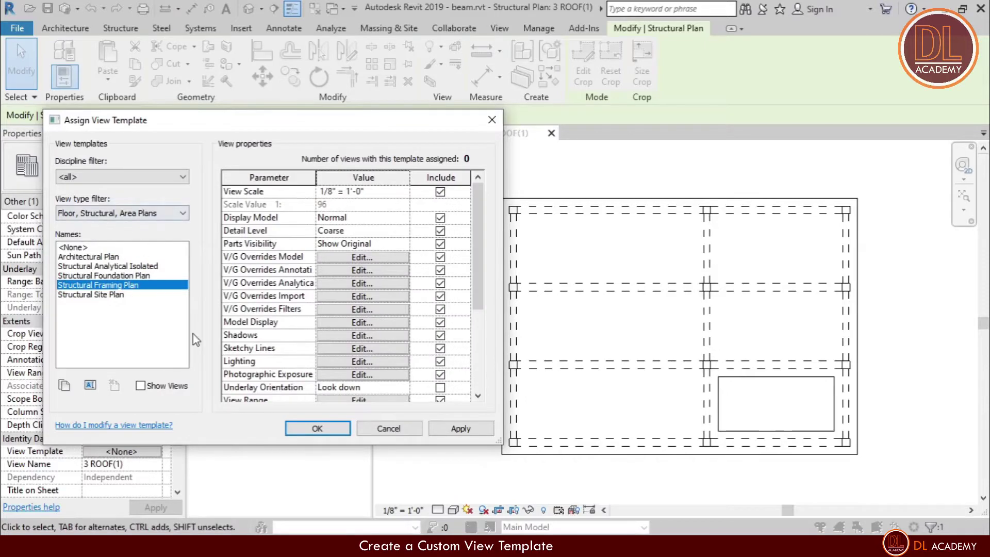
pyautogui.click(311, 432)
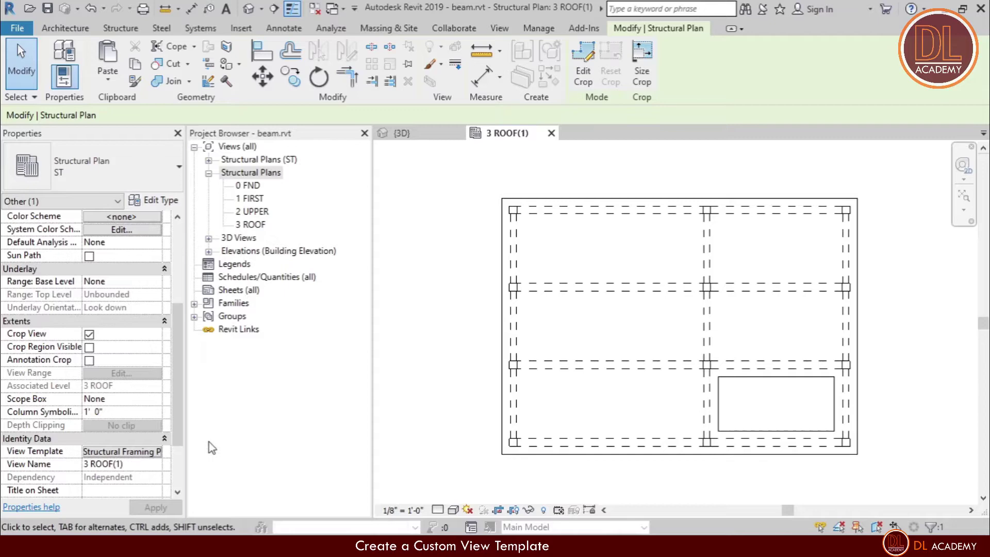
# Duplicate the Structural Framing Plan template as BEAM LAYOUT and assign it to the roof plan
pyautogui.click(117, 453)
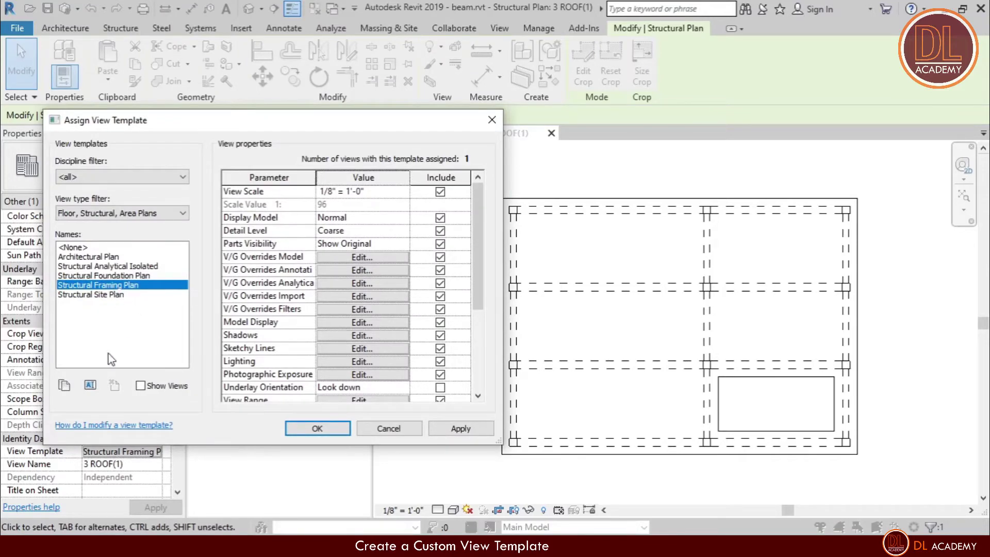
pyautogui.click(64, 386)
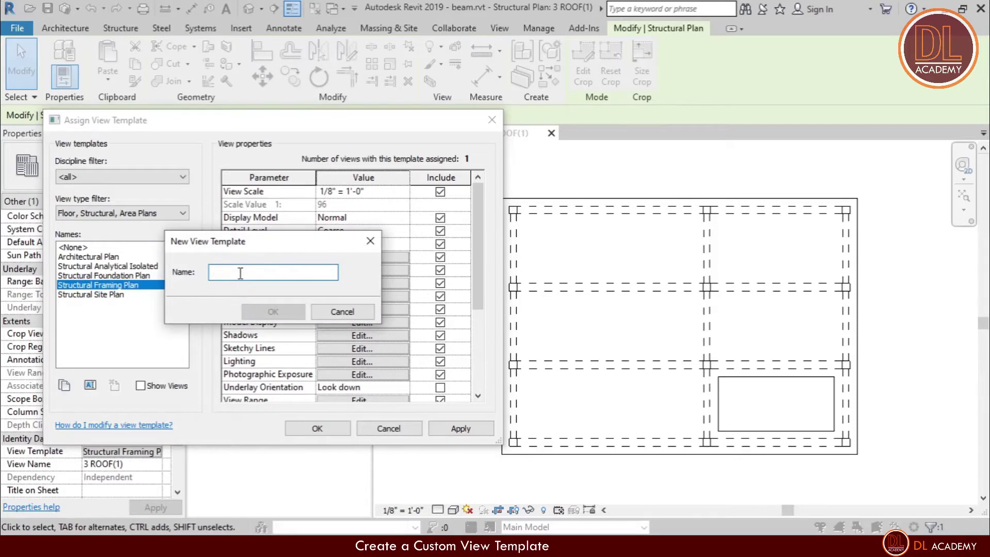
pyautogui.write('BEAM LAYOUT')
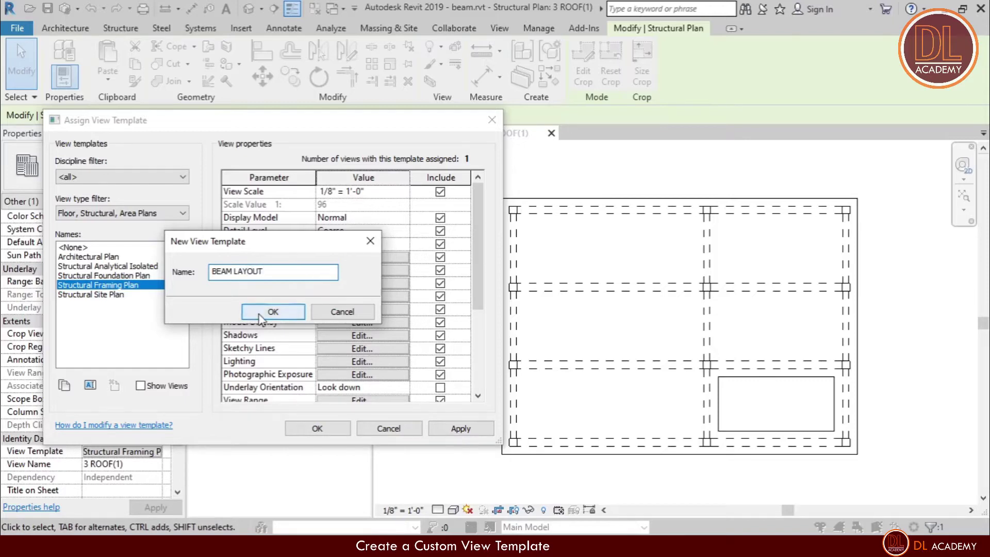
pyautogui.click(274, 312)
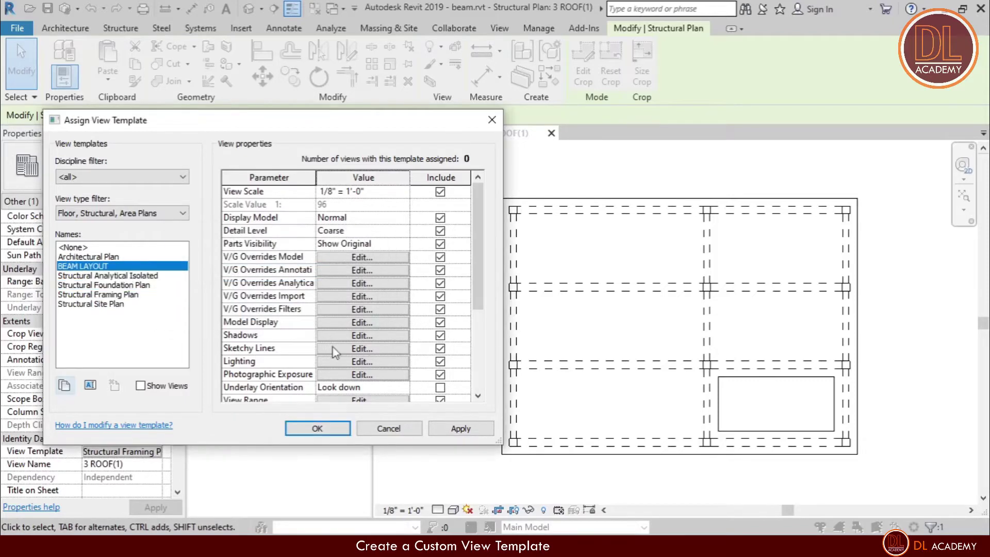
pyautogui.click(332, 431)
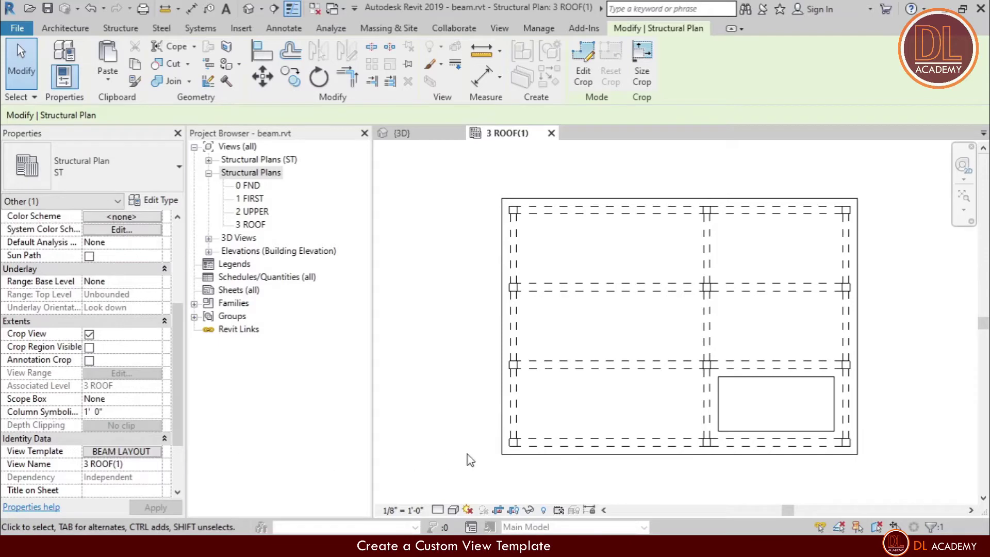
# Open the BEAM LAYOUT template's settings and keep its Display Model option at Normal
pyautogui.click(158, 452)
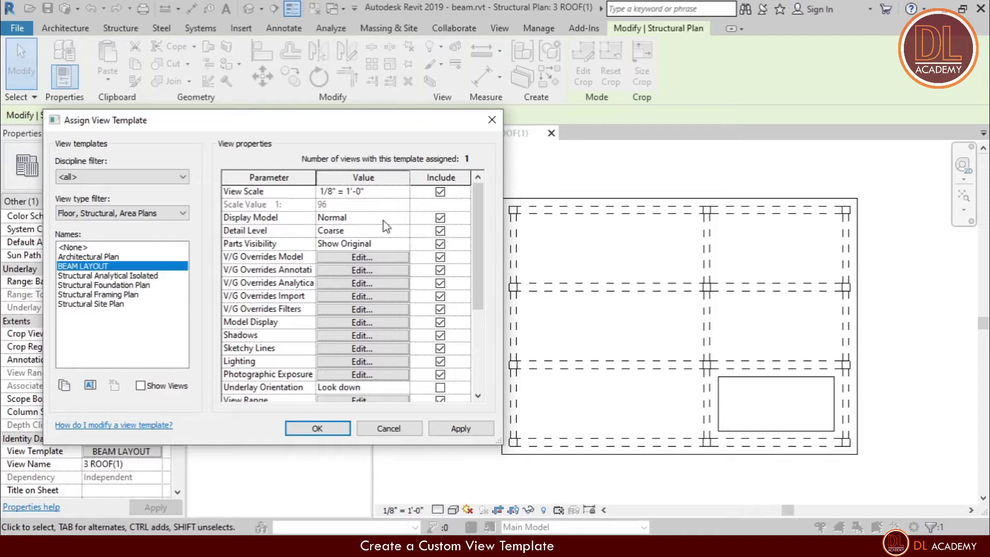
pyautogui.click(403, 219)
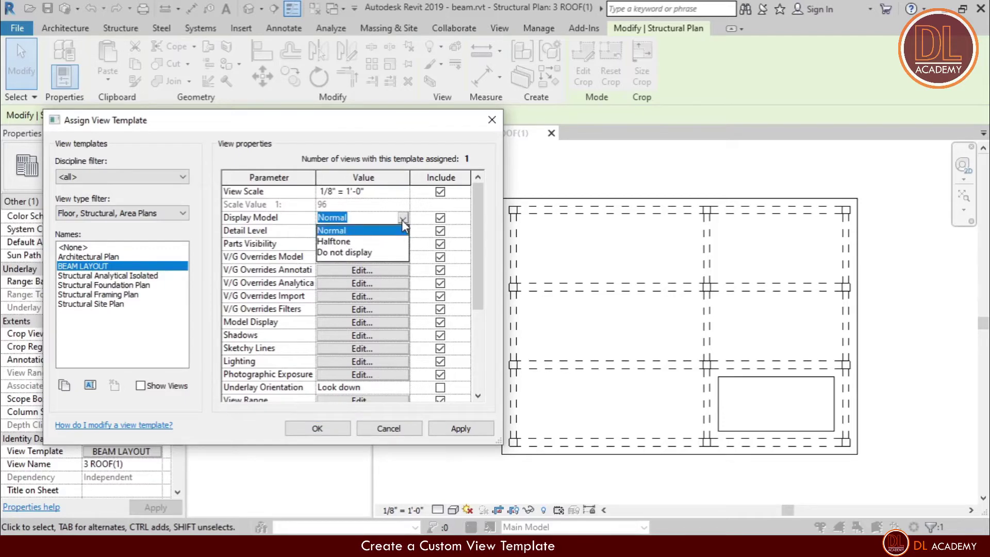
pyautogui.click(392, 230)
pyautogui.click(356, 231)
# Open the BEAM LAYOUT template's model visibility overrides and filter the category list to Structure only
pyautogui.click(333, 257)
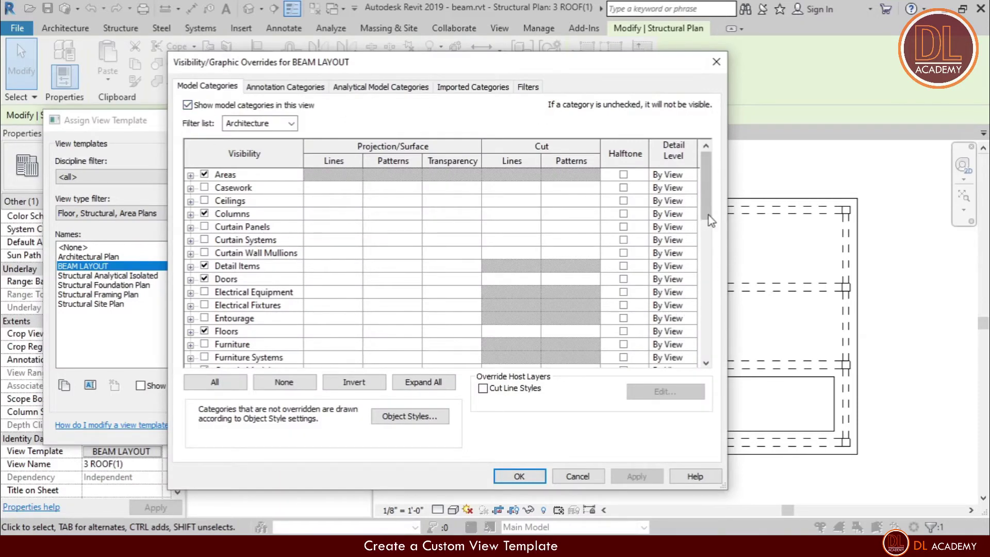
pyautogui.moveTo(709, 215); pyautogui.dragTo(710, 179)
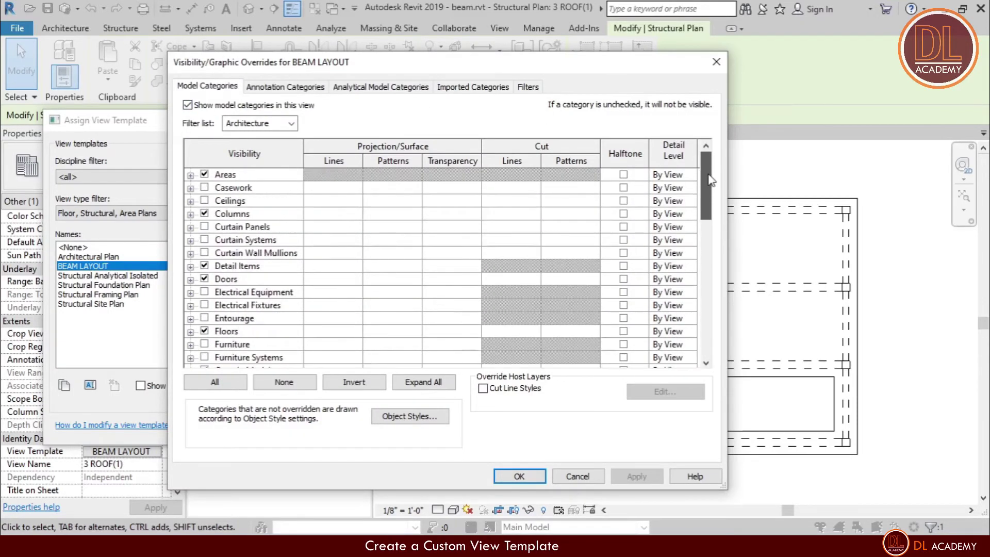
pyautogui.click(296, 124)
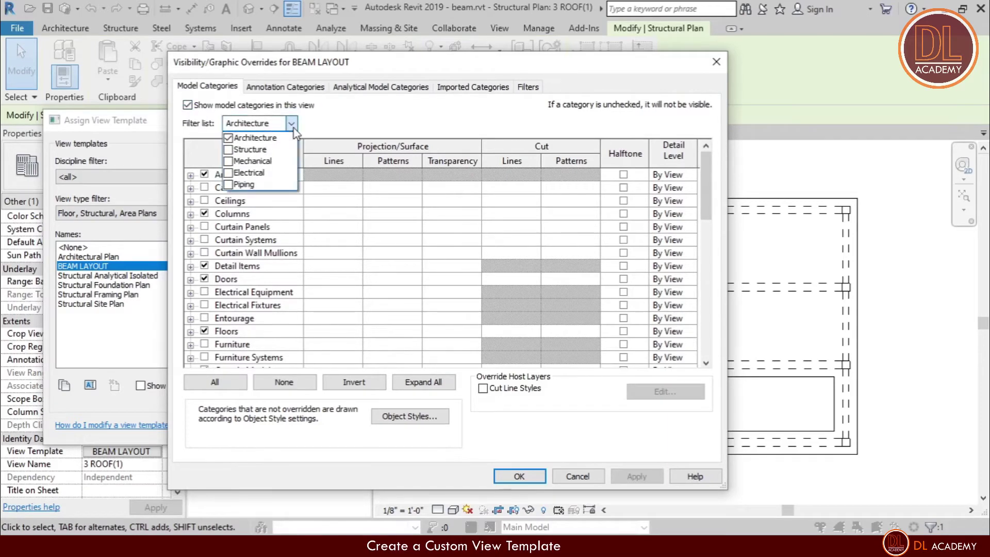
pyautogui.click(228, 149)
pyautogui.click(228, 138)
pyautogui.click(333, 133)
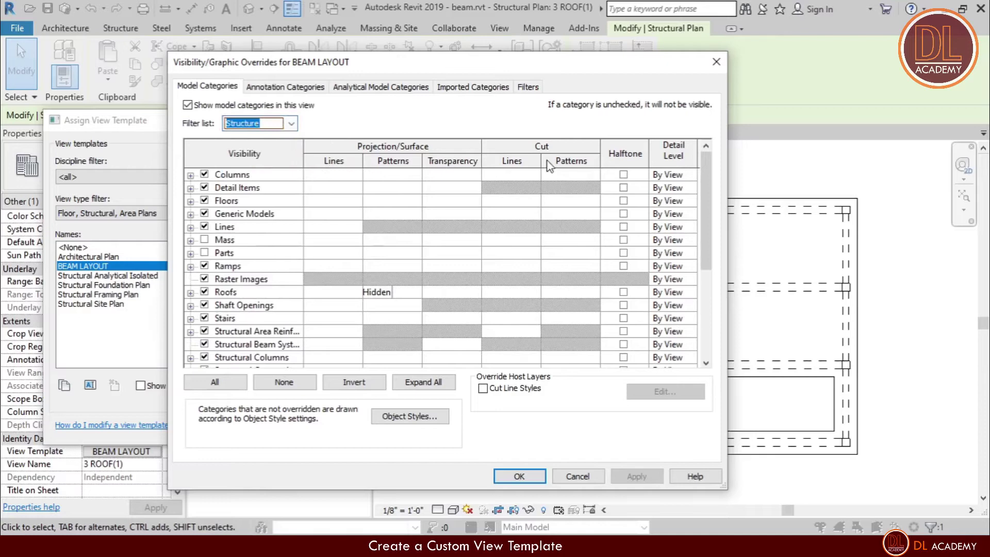
pyautogui.moveTo(702, 193)
pyautogui.mouseDown()
pyautogui.moveTo(714, 329)
pyautogui.moveTo(709, 203)
pyautogui.moveTo(709, 311)
pyautogui.moveTo(705, 210)
pyautogui.mouseUp()
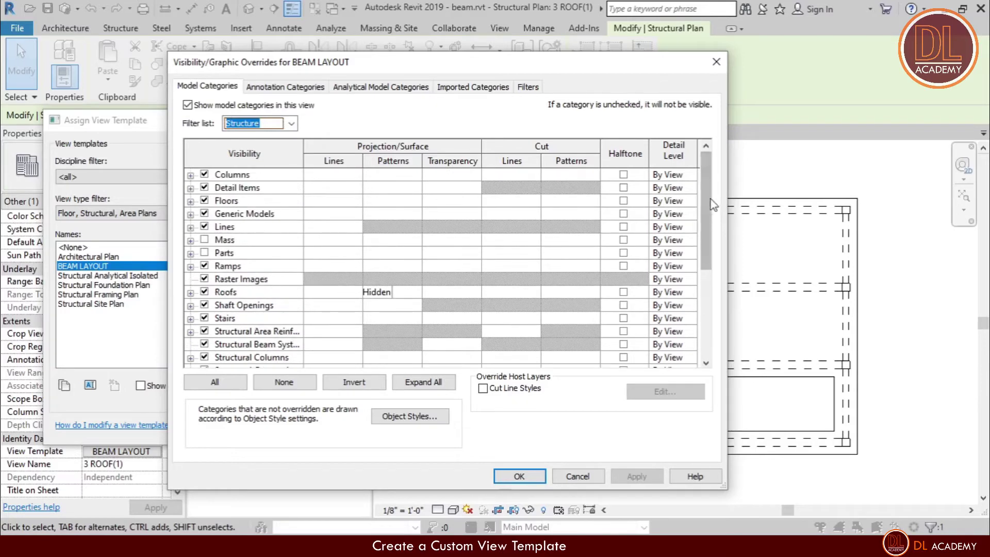
# Turn off the visibility of the Columns, Ramps, Roofs, Stairs and Floors model categories in the BEAM LAYOUT template
pyautogui.click(204, 175)
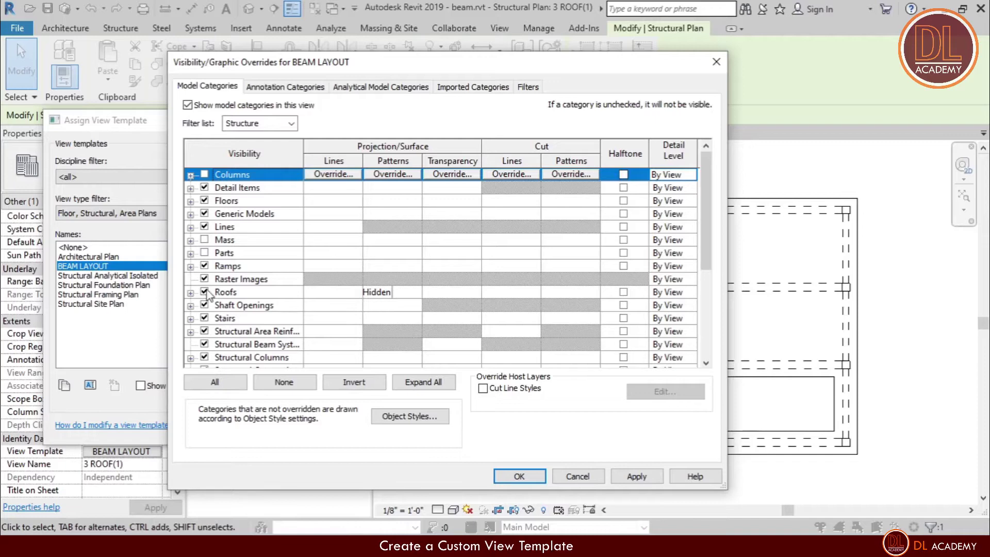
pyautogui.click(205, 266)
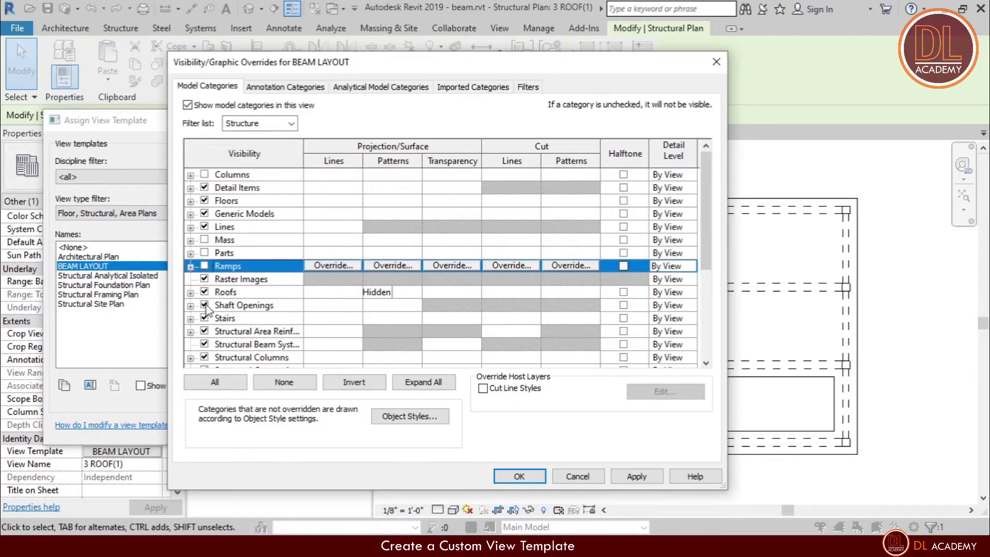
pyautogui.click(204, 292)
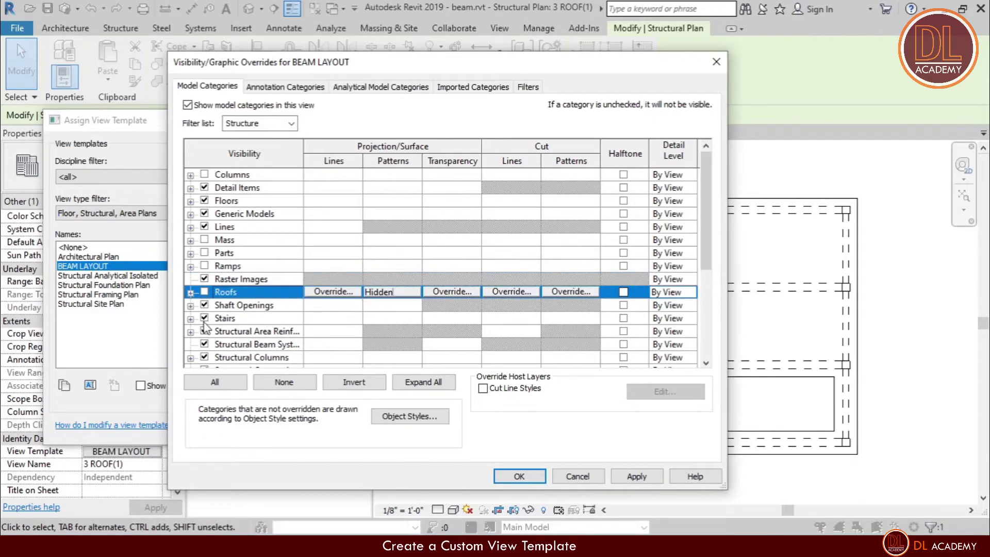
pyautogui.click(205, 318)
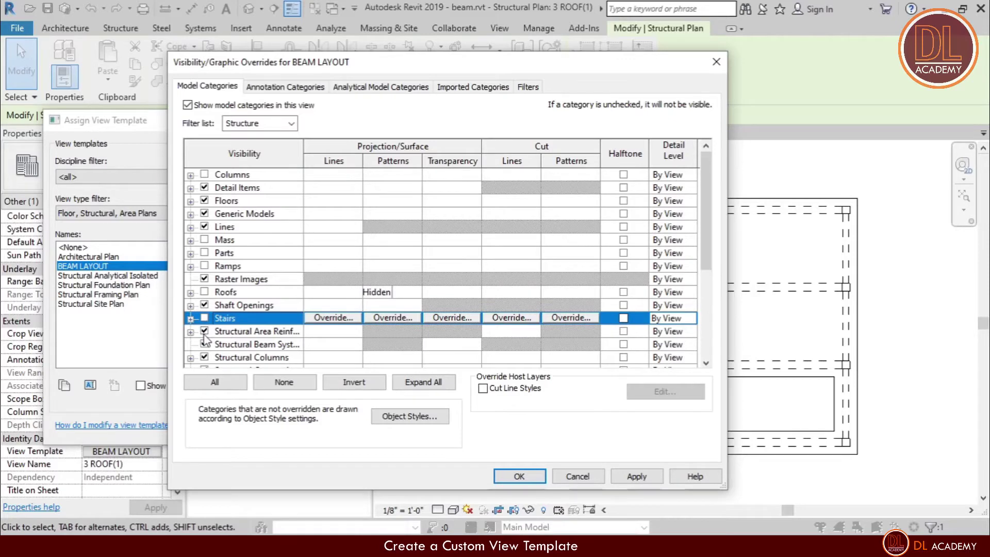
pyautogui.scroll(-1, 205, 330)
pyautogui.scroll(-1, 205, 333)
pyautogui.scroll(2, 206, 333)
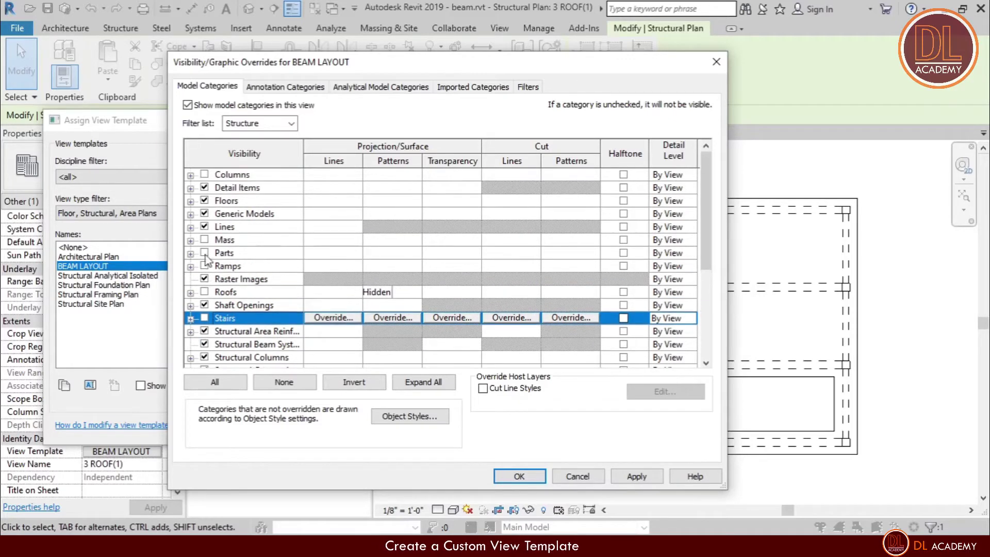
pyautogui.click(205, 201)
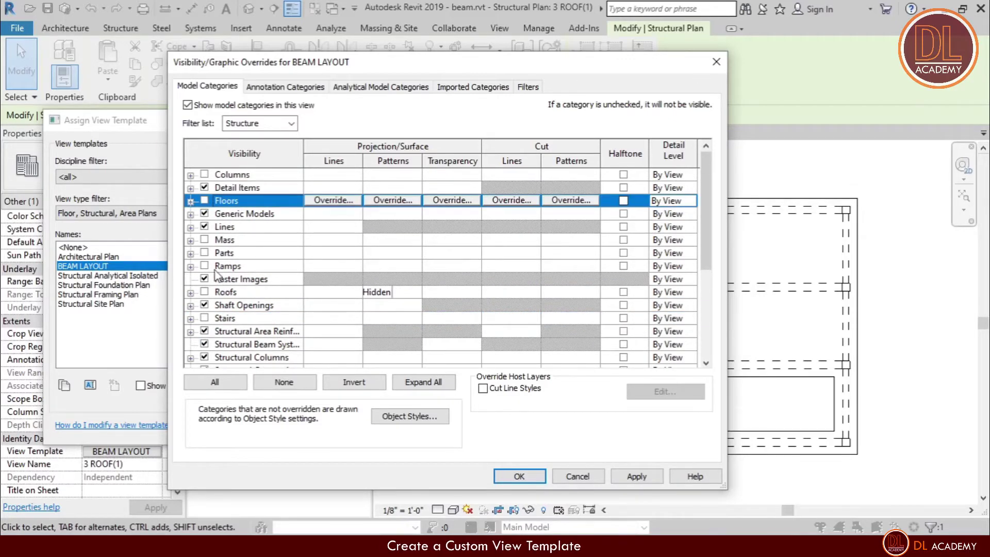
# Override the projection line weight of the Structural Framing category to 3
pyautogui.scroll(-8, 215, 279)
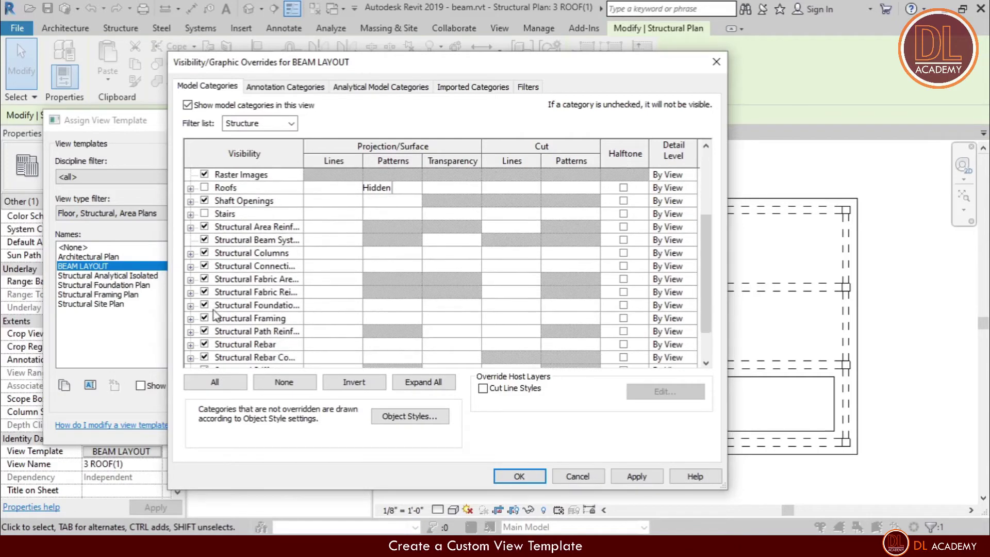
pyautogui.scroll(-3, 215, 317)
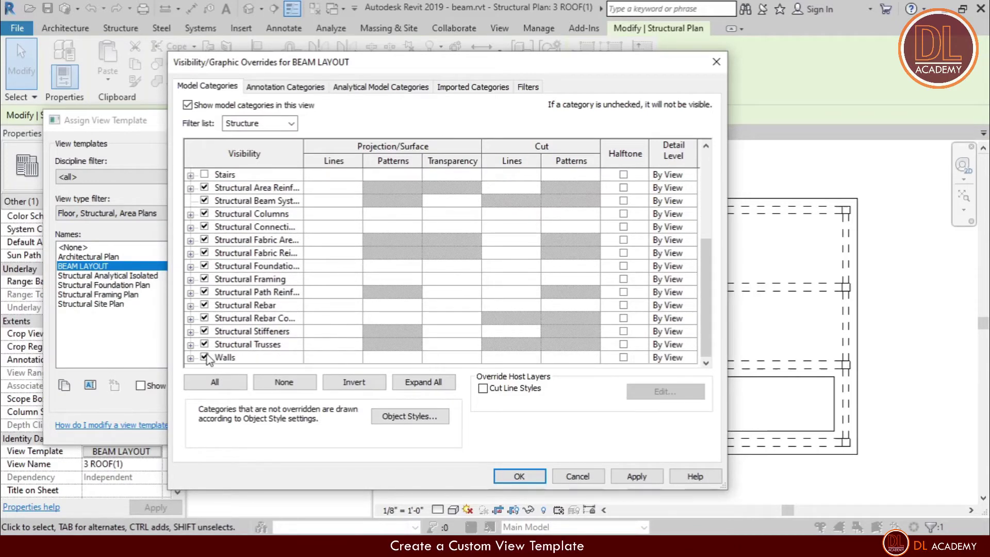
pyautogui.scroll(4, 278, 282)
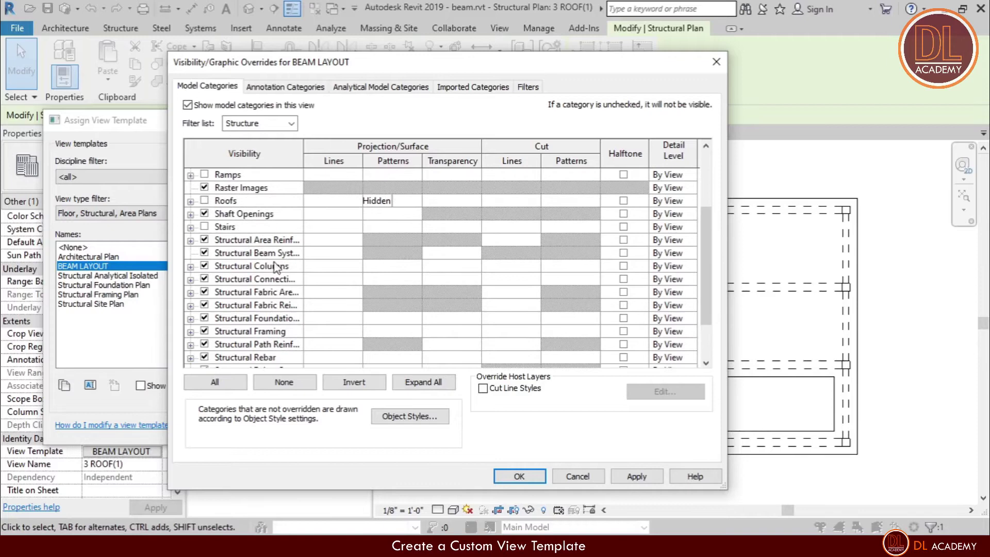
pyautogui.scroll(-2, 278, 283)
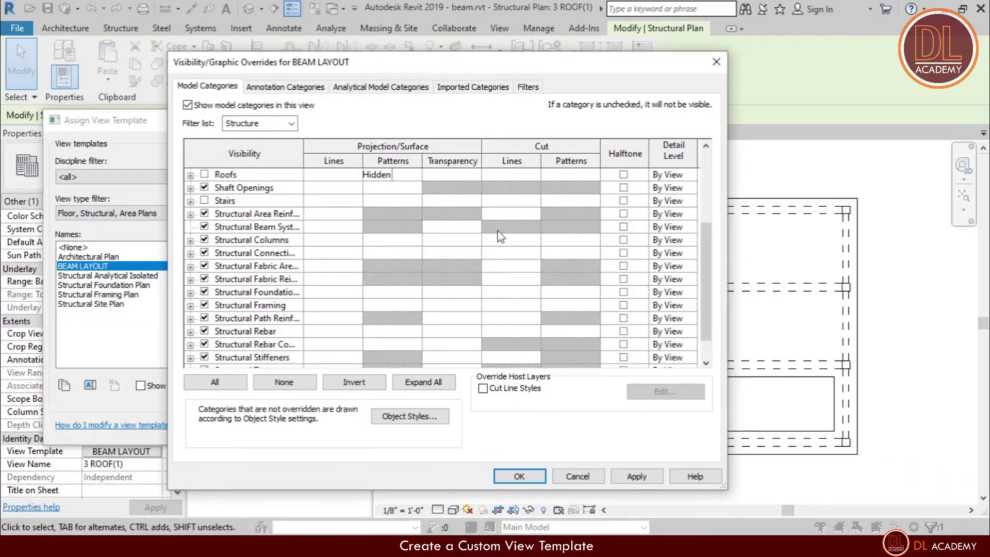
pyautogui.click(326, 307)
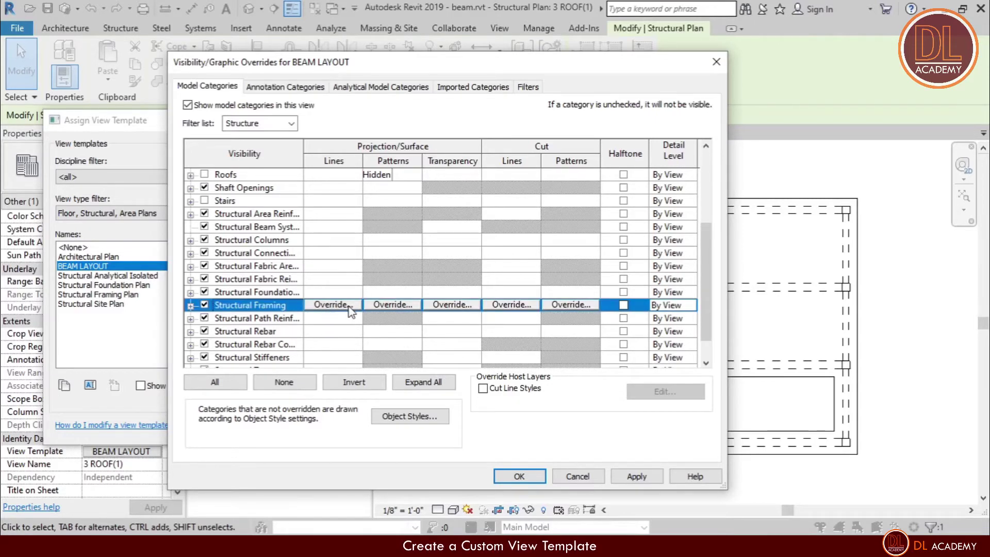
pyautogui.click(350, 308)
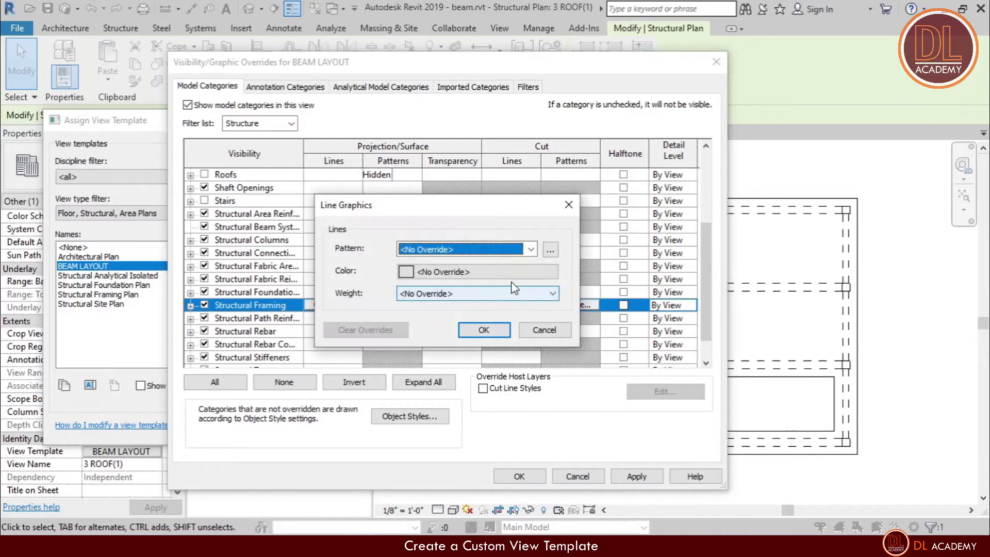
pyautogui.click(447, 294)
pyautogui.write('2')
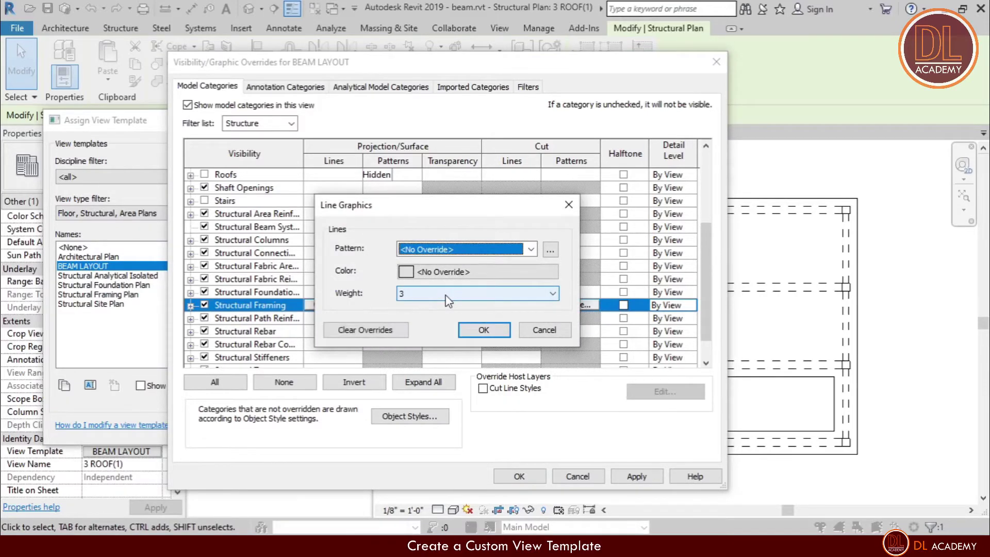
pyautogui.click(482, 330)
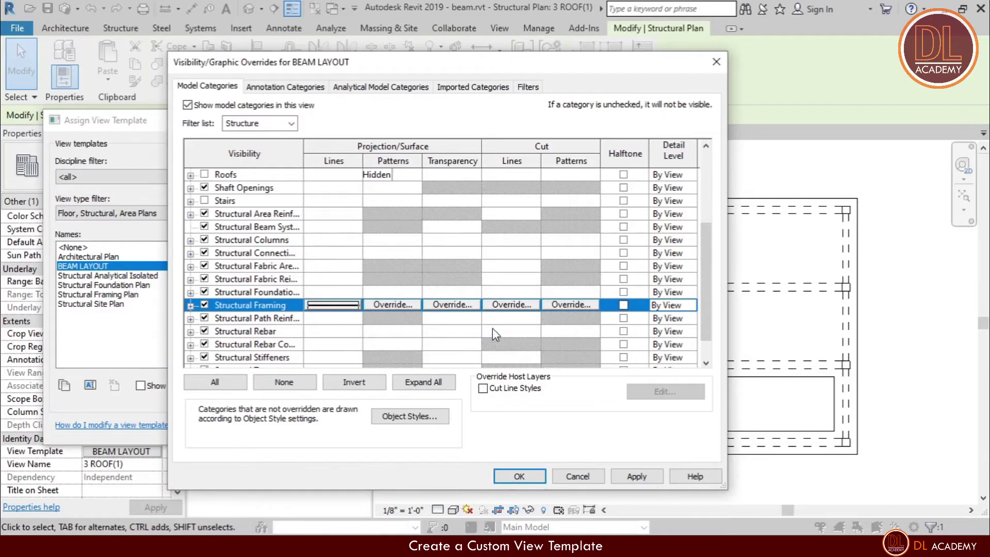
# Override the cut line weight of the Structural Framing category to 2
pyautogui.click(510, 304)
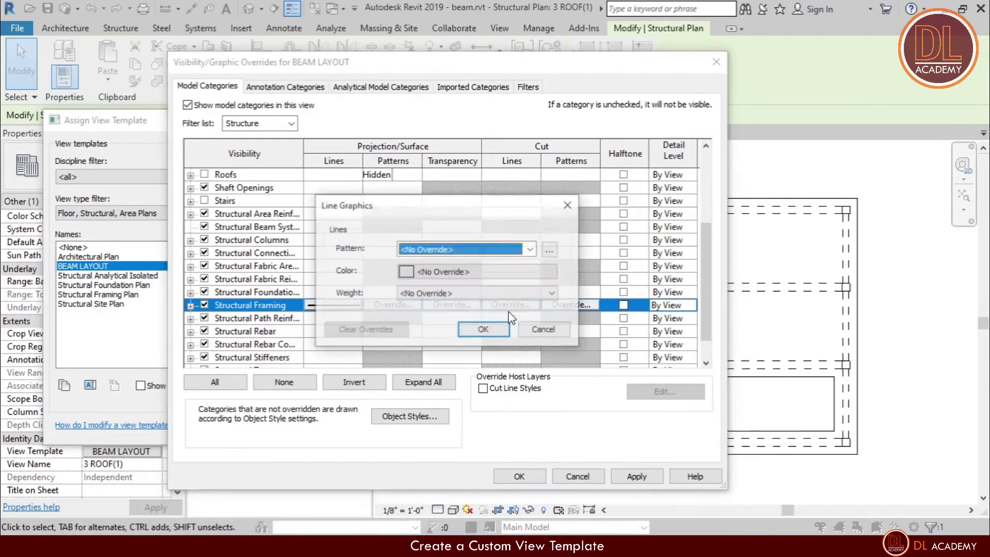
pyautogui.click(454, 293)
pyautogui.write('1')
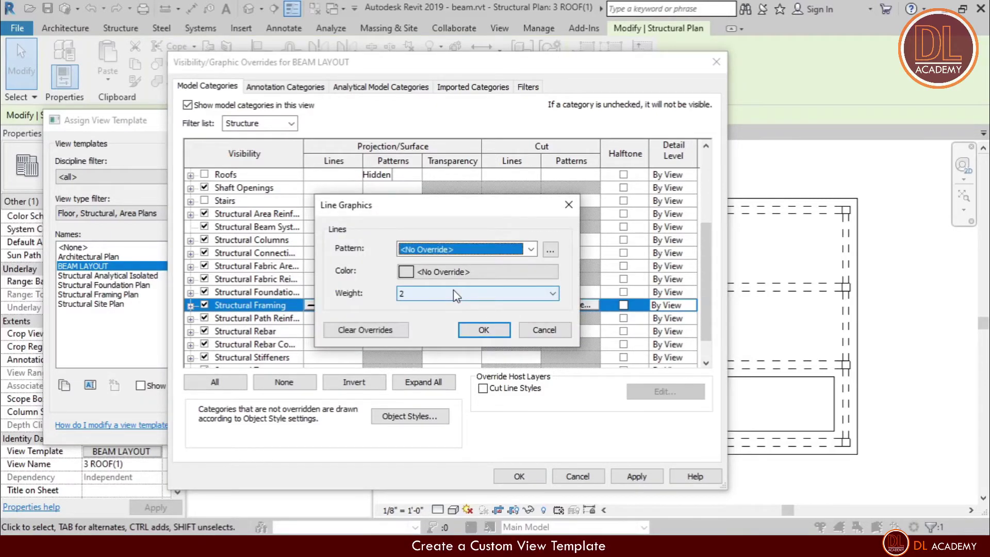
pyautogui.click(484, 330)
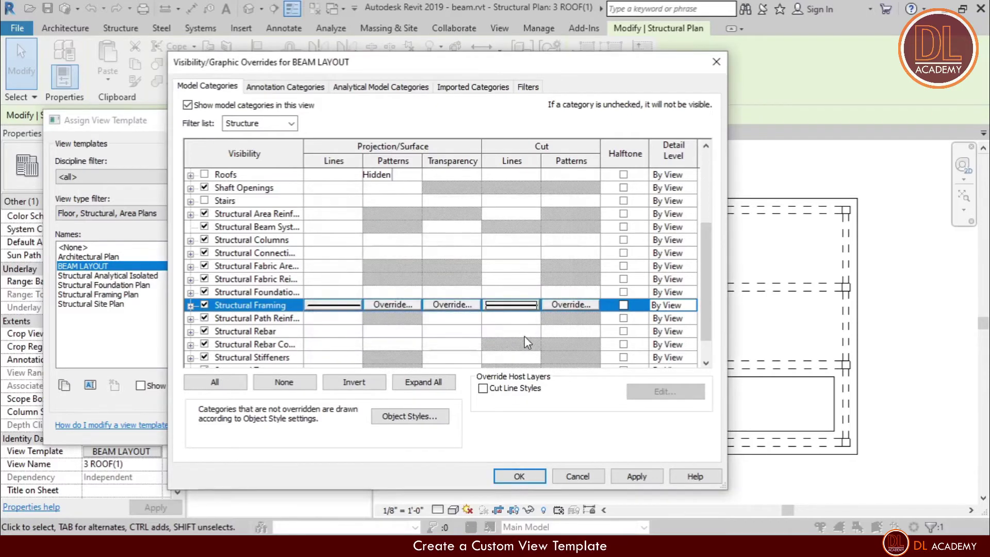
# Hide the foreground and background fill patterns of Structural Framing for both projection and cut
pyautogui.click(382, 302)
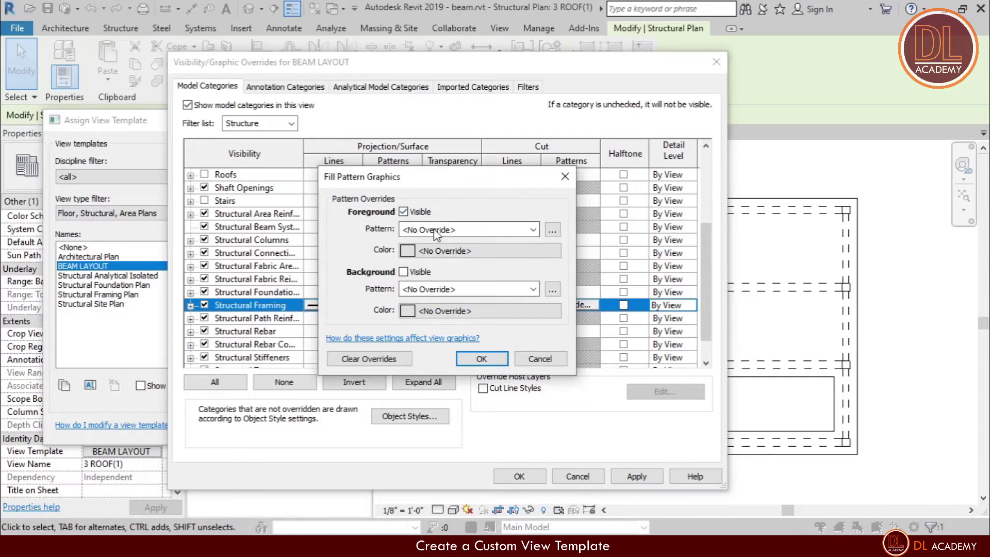
pyautogui.click(419, 212)
pyautogui.click(481, 359)
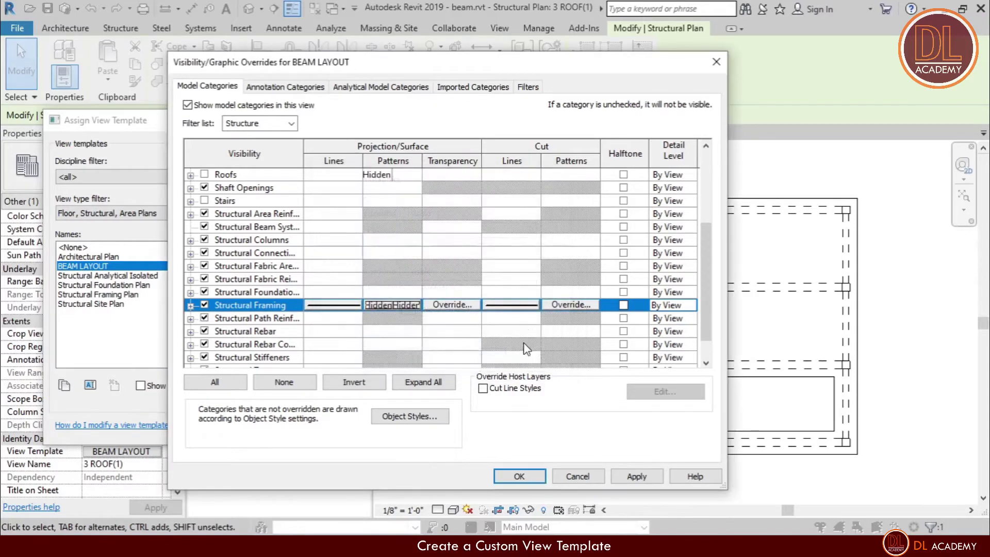
pyautogui.click(566, 305)
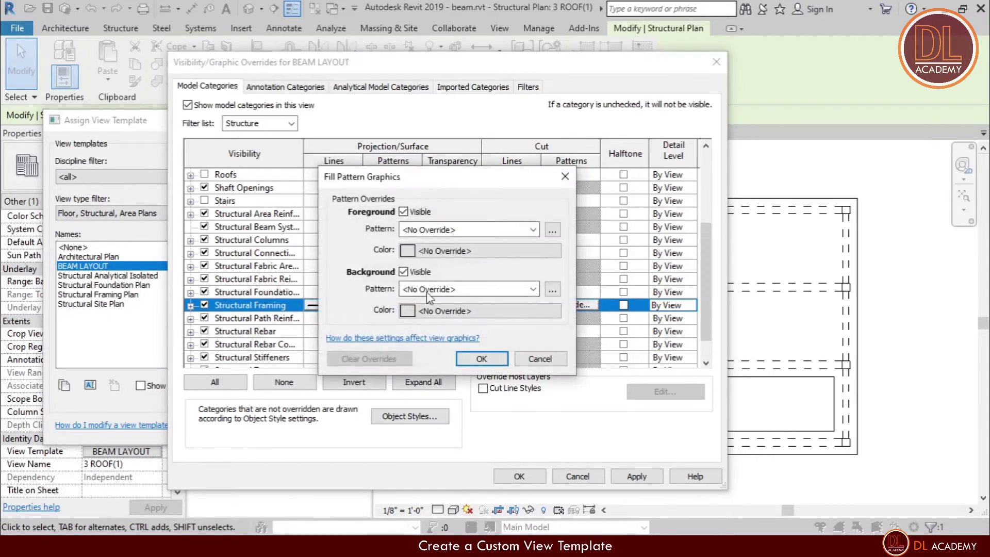
pyautogui.click(403, 272)
pyautogui.click(403, 211)
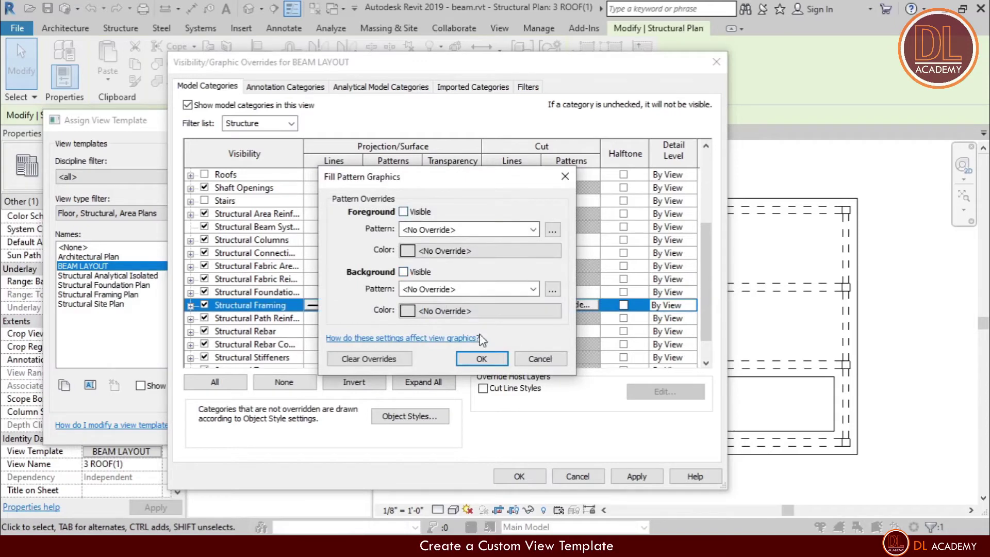
pyautogui.click(481, 358)
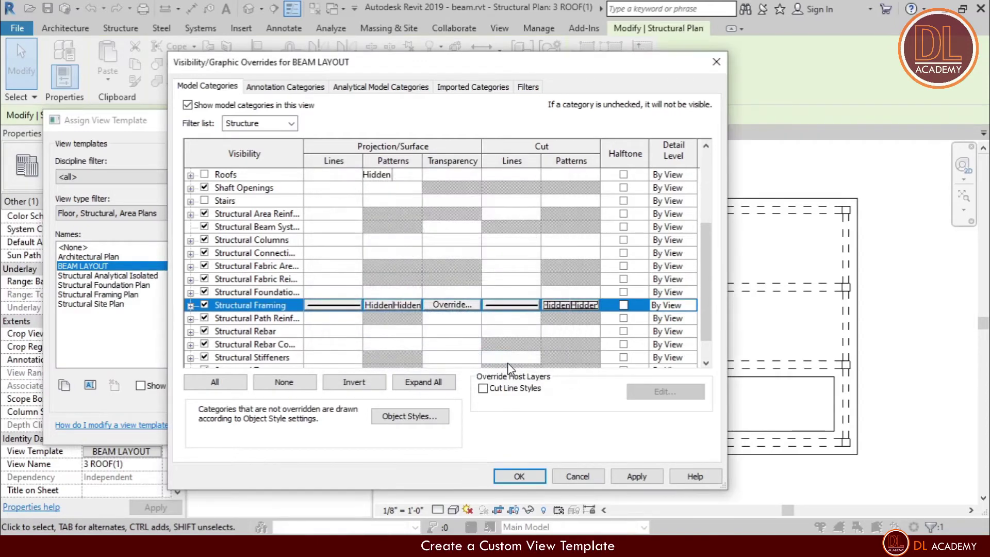
# Override the Structural Columns projection line weight to 3 and override the weight of their cut lines too
pyautogui.click(281, 243)
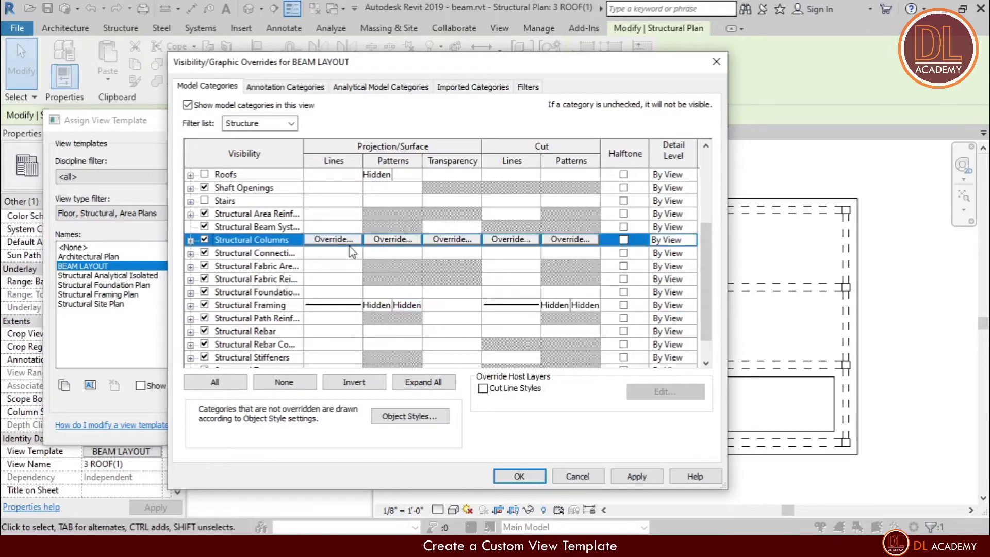
pyautogui.click(333, 239)
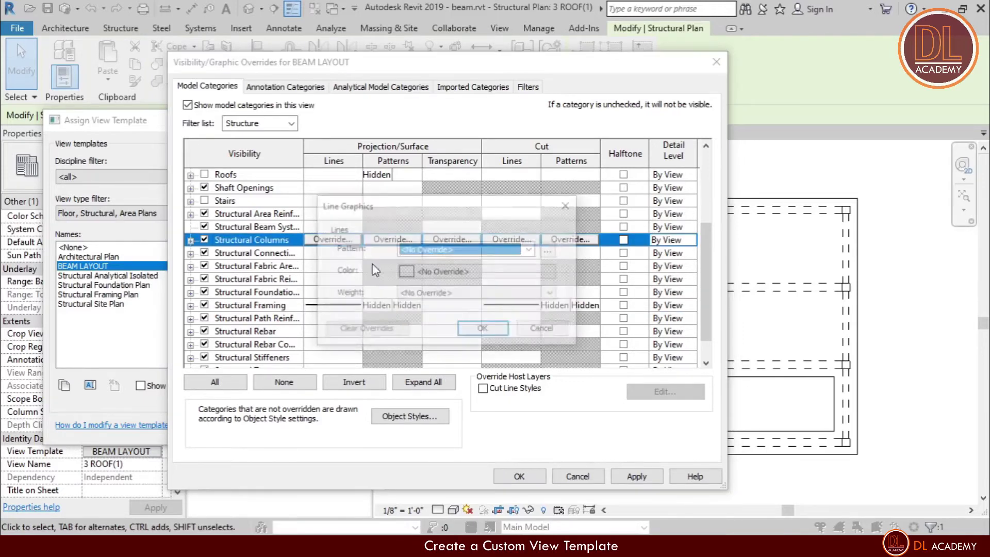
pyautogui.click(426, 294)
pyautogui.write('3')
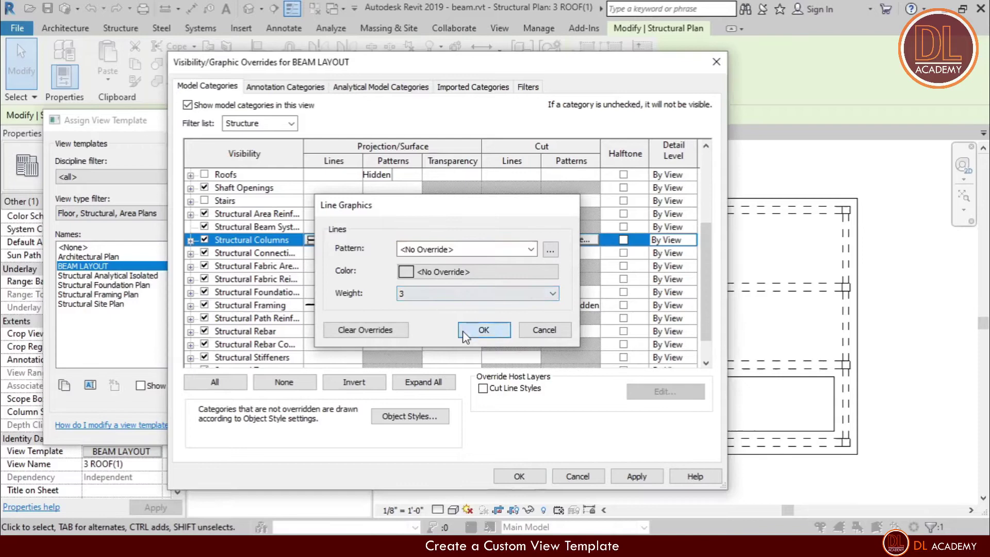
pyautogui.click(463, 330)
pyautogui.click(508, 240)
pyautogui.click(458, 294)
pyautogui.write('2')
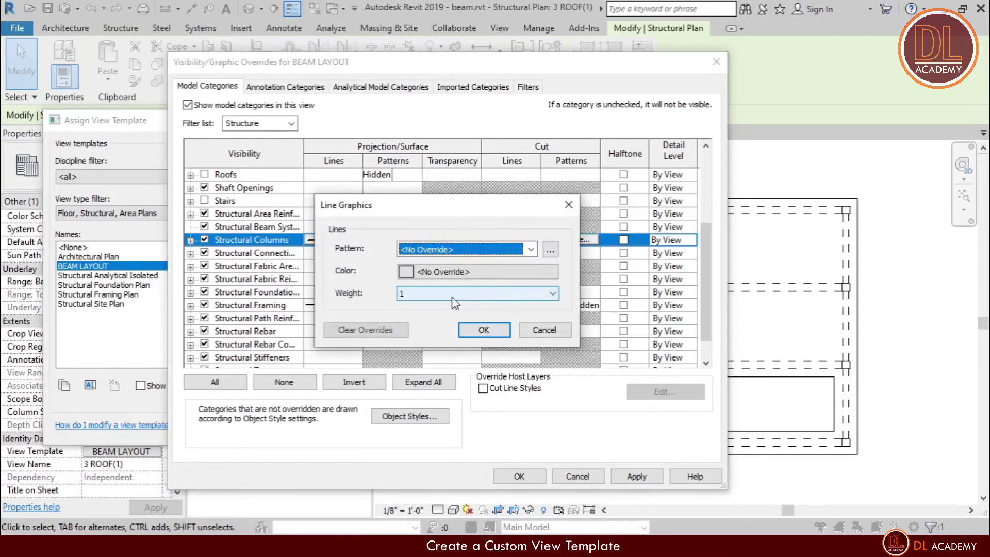
pyautogui.click(482, 330)
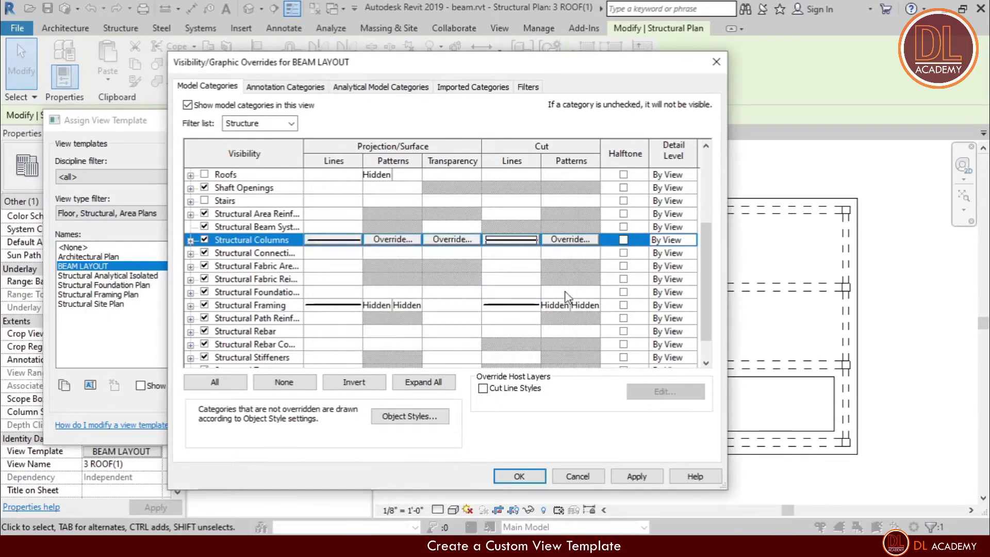
# Set the Structural Columns projection foreground and background patterns to Diagonal crosshatch
pyautogui.click(393, 240)
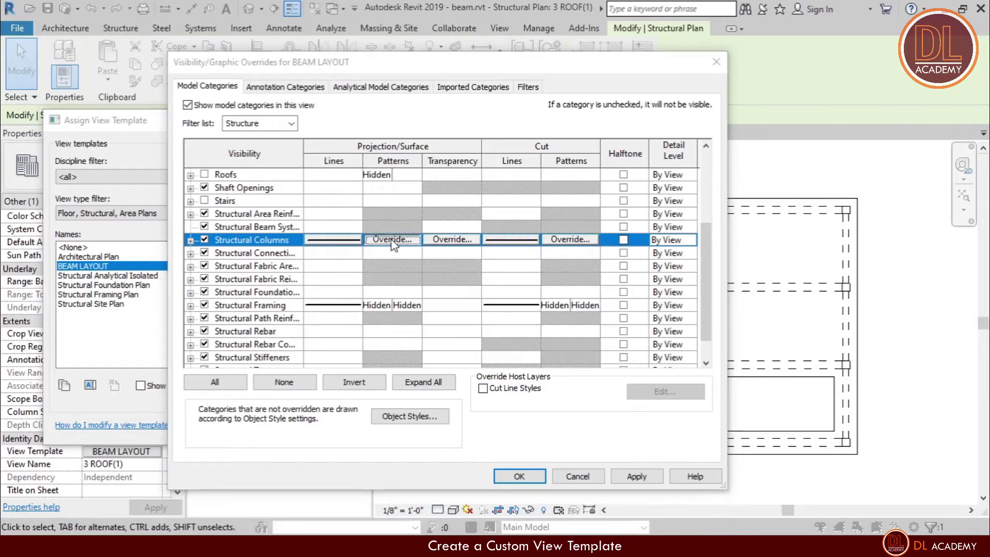
pyautogui.click(456, 230)
pyautogui.scroll(-3, 457, 233)
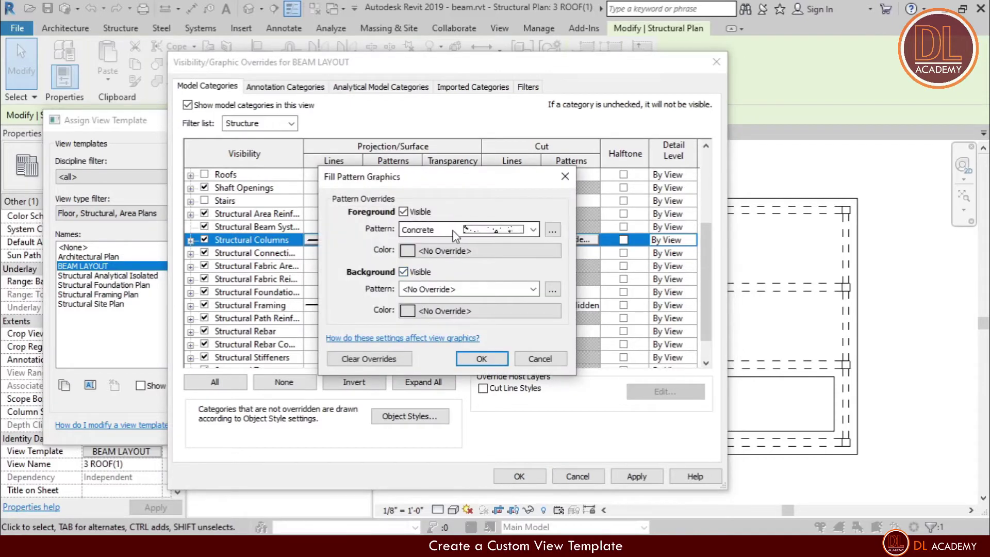
pyautogui.click(454, 289)
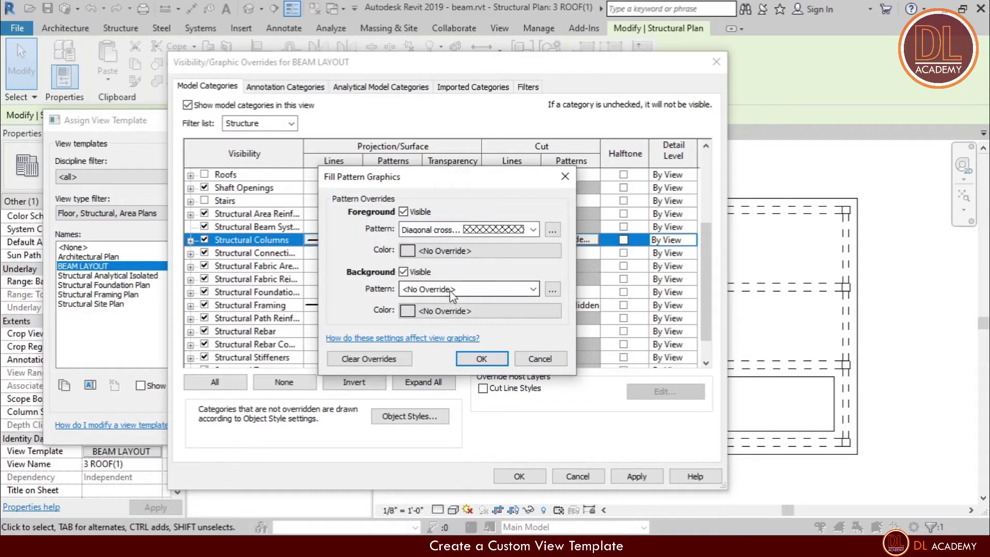
pyautogui.scroll(-4, 452, 291)
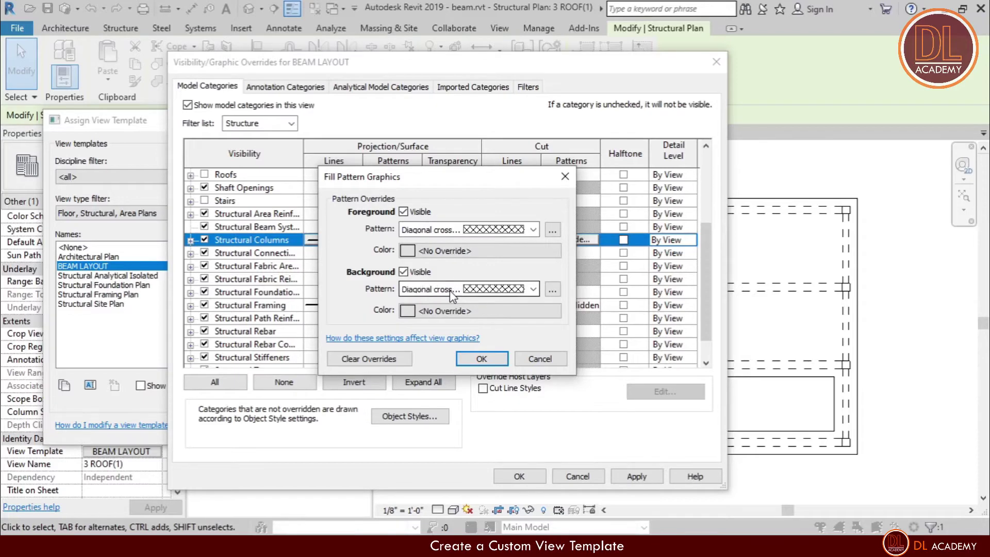
pyautogui.click(480, 358)
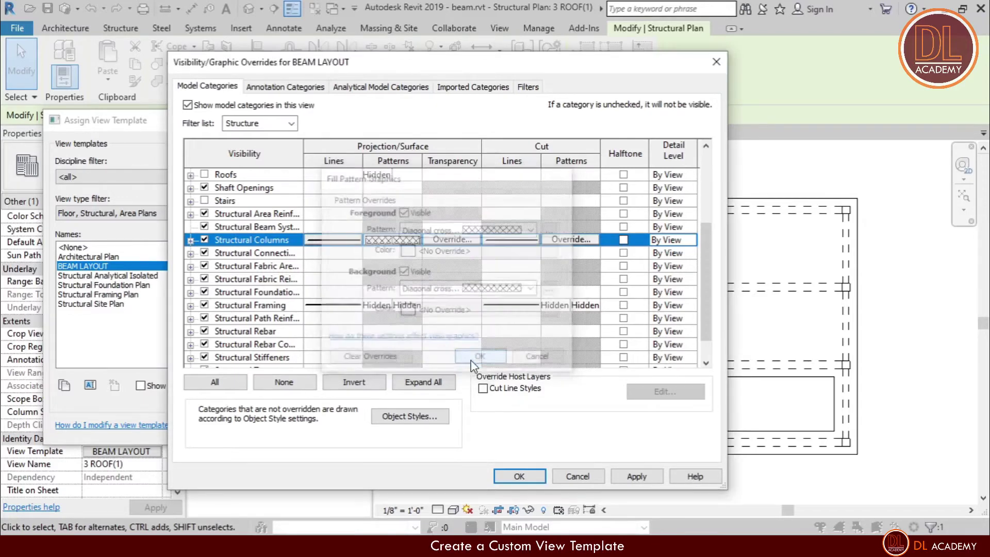
# Set the Structural Columns cut foreground and background patterns to Solid fill
pyautogui.click(561, 240)
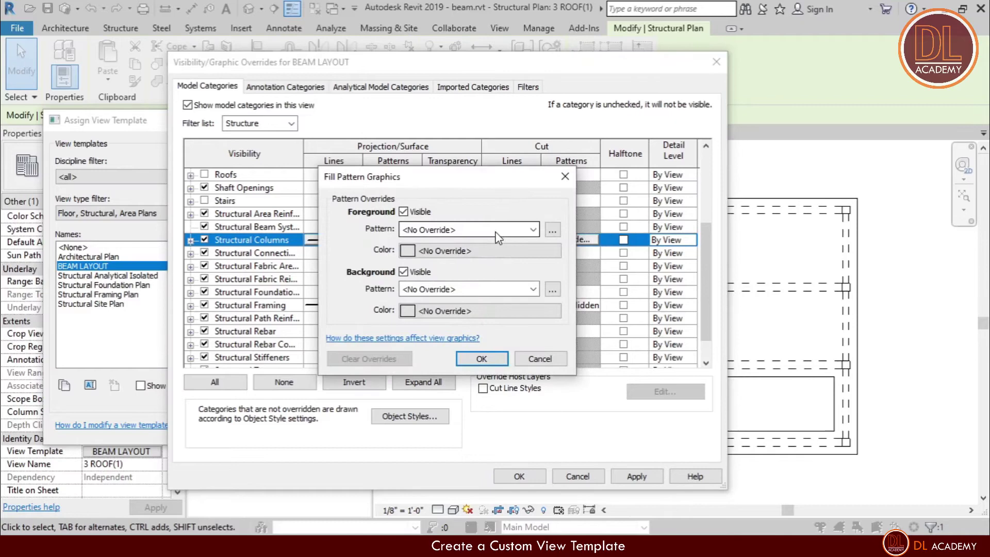
pyautogui.scroll(-1, 498, 230)
pyautogui.scroll(-1, 490, 290)
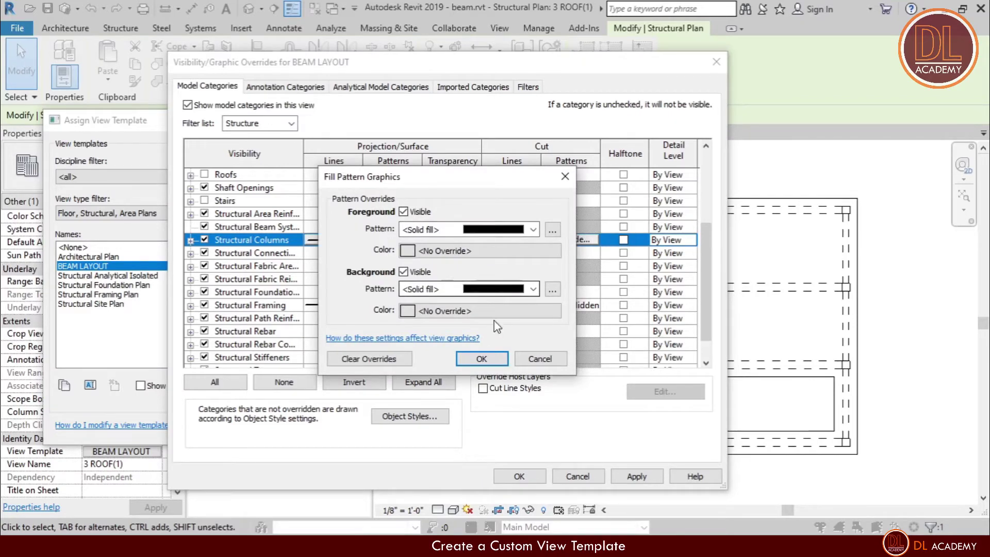
pyautogui.click(482, 359)
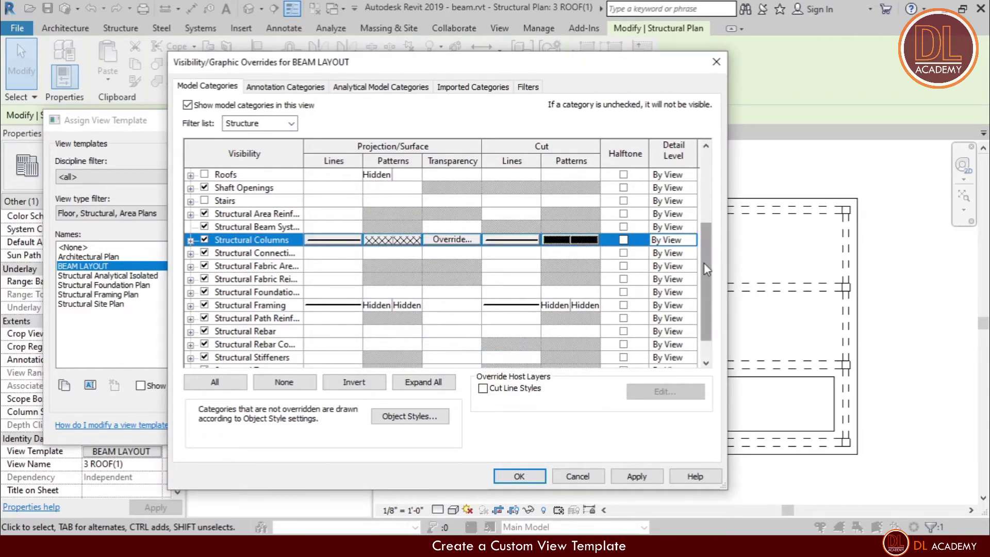
# Apply the Visibility/Graphic overrides to the BEAM LAYOUT template and assign the template to the 3 ROOF(1) view
pyautogui.scroll(-1, 704, 262)
pyautogui.moveTo(710, 308); pyautogui.dragTo(705, 178)
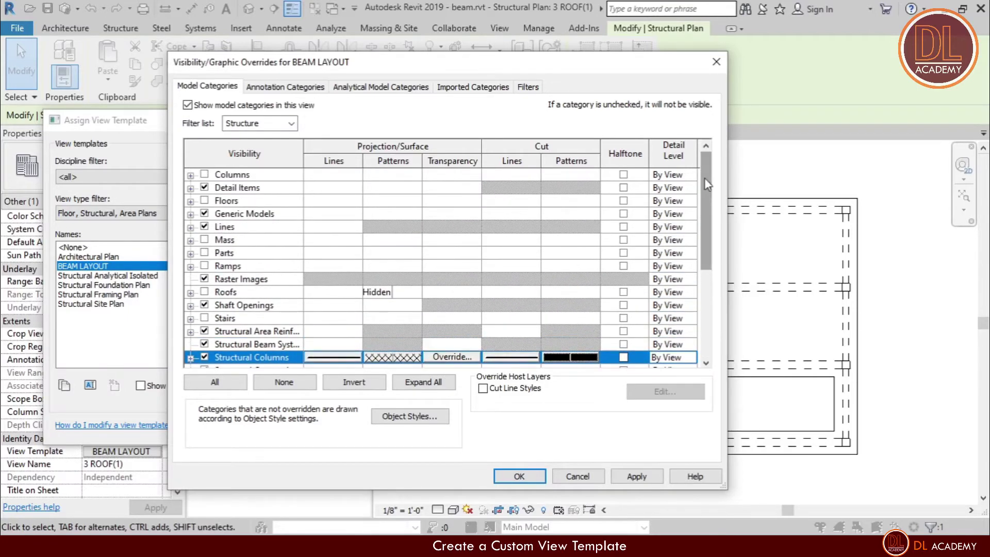
pyautogui.click(635, 475)
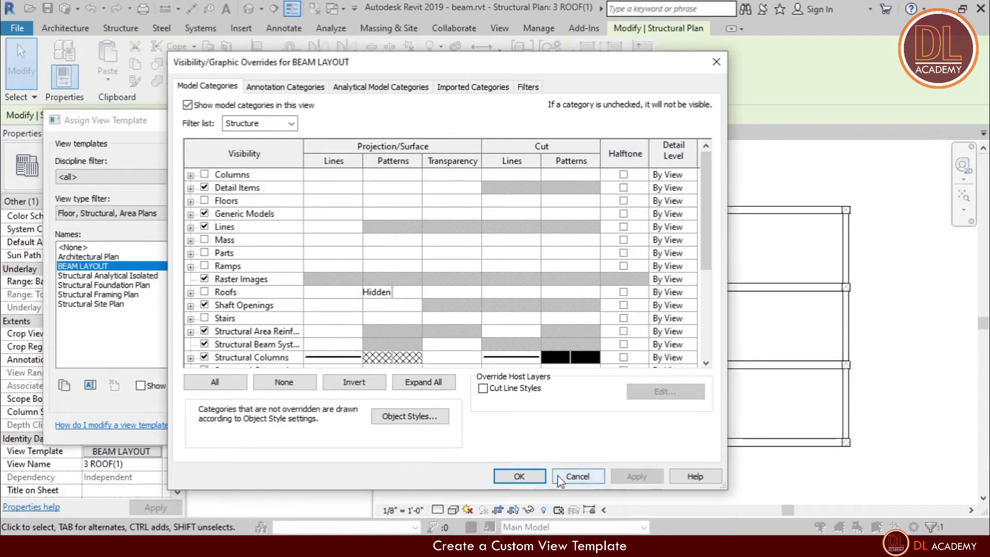
pyautogui.click(519, 476)
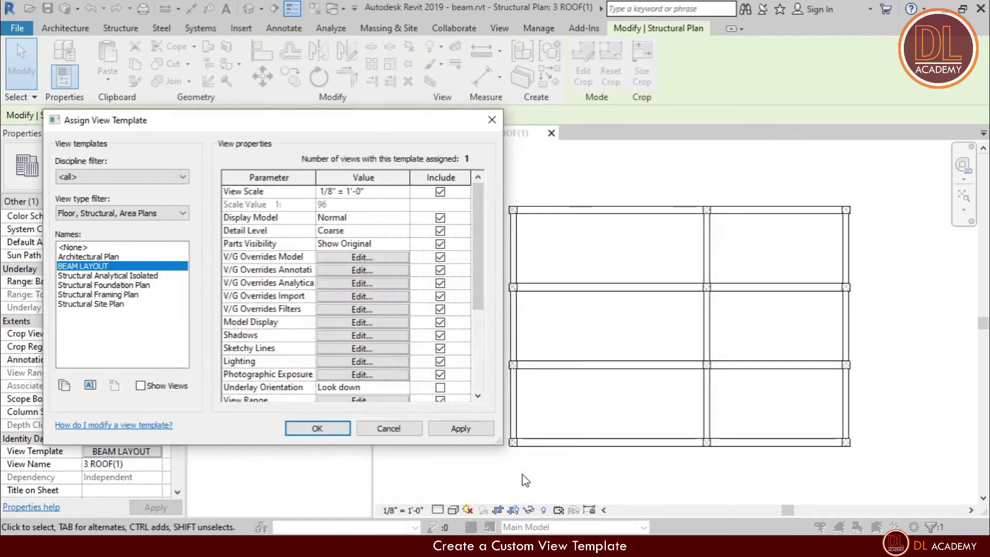
pyautogui.click(459, 429)
pyautogui.click(317, 428)
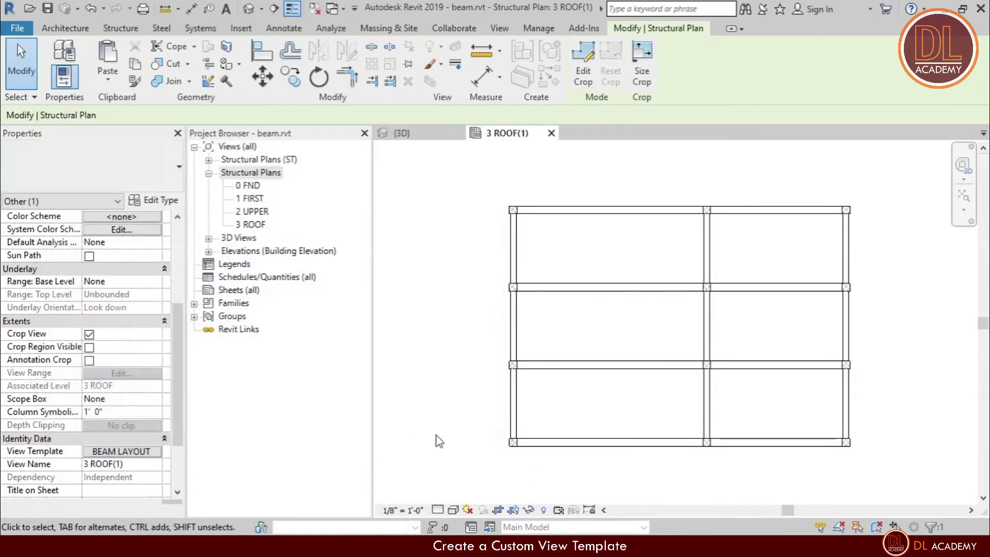
# Turn off the Thin Lines display so the roof plan's beams and columns use their assigned line weights
pyautogui.scroll(5, 508, 444)
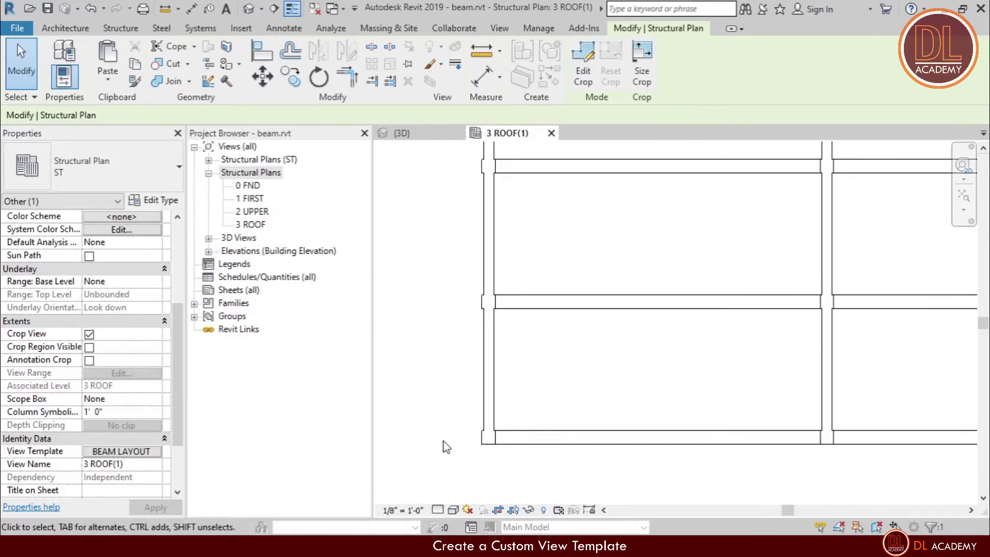
pyautogui.scroll(4, 527, 461)
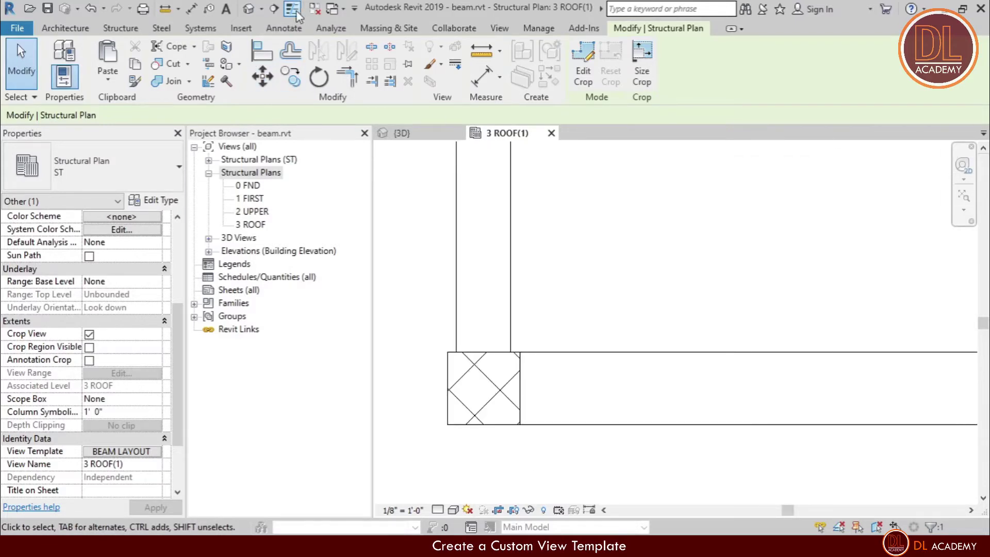
pyautogui.press('Escape')
pyautogui.press('t')
pyautogui.press('l')
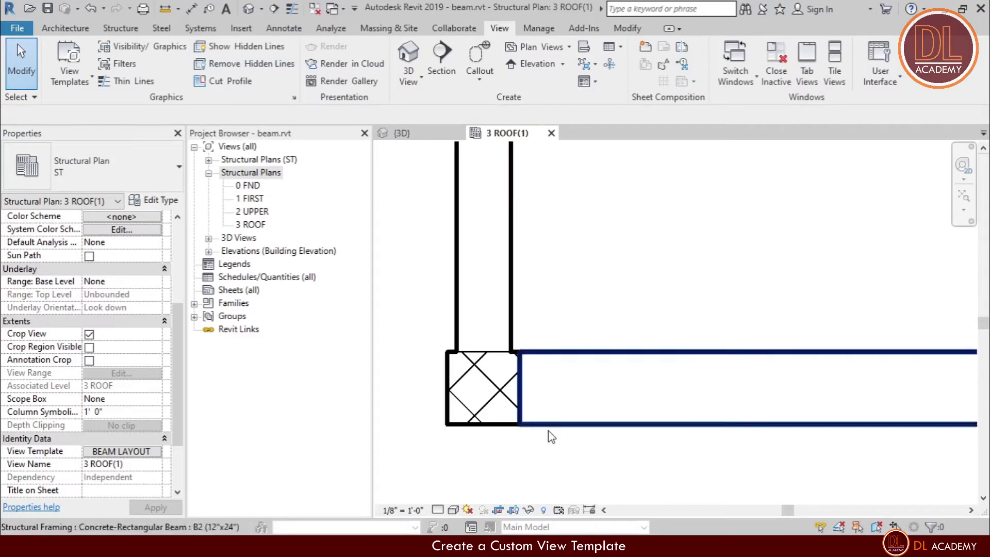
# Examine the line weights and patterns of the beams and columns at a corner column and across the roof plan
pyautogui.scroll(2, 494, 360)
pyautogui.scroll(3, 526, 471)
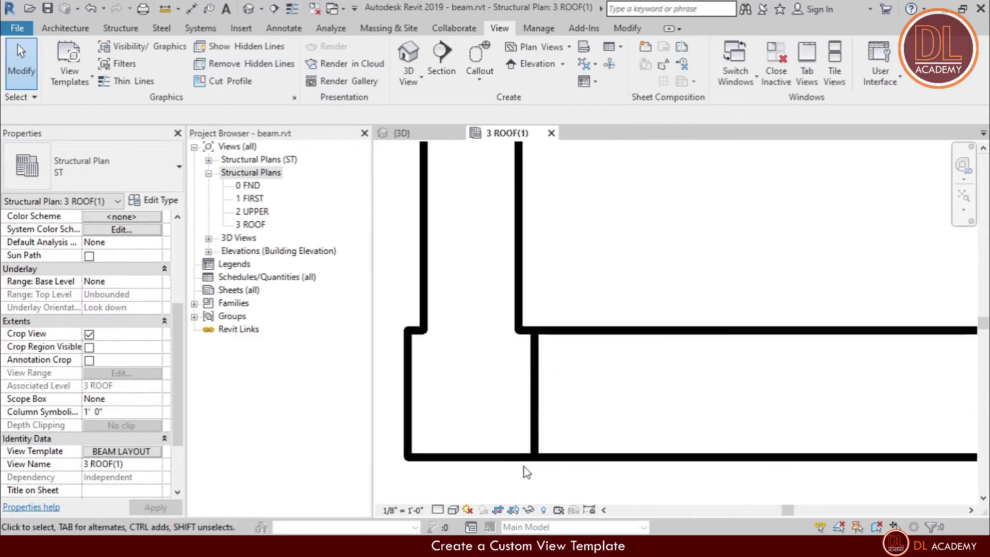
pyautogui.scroll(-2, 505, 456)
pyautogui.scroll(-3, 505, 456)
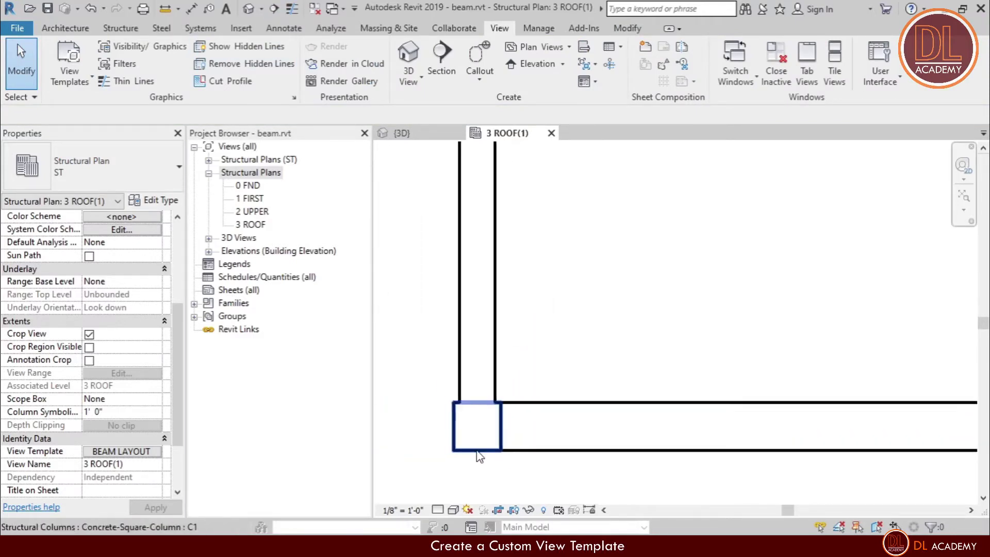
pyautogui.scroll(-2, 565, 346)
pyautogui.scroll(-5, 460, 418)
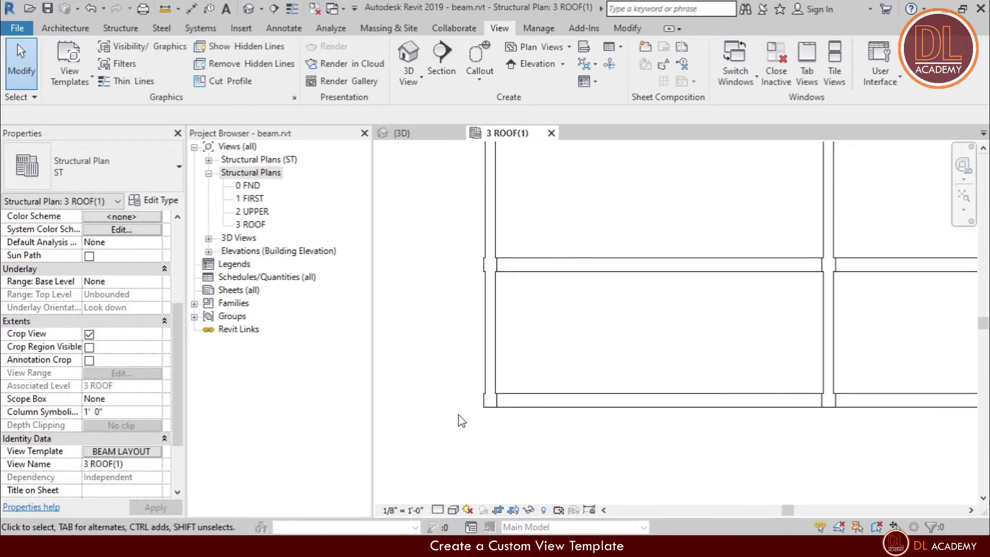
pyautogui.scroll(3, 645, 320)
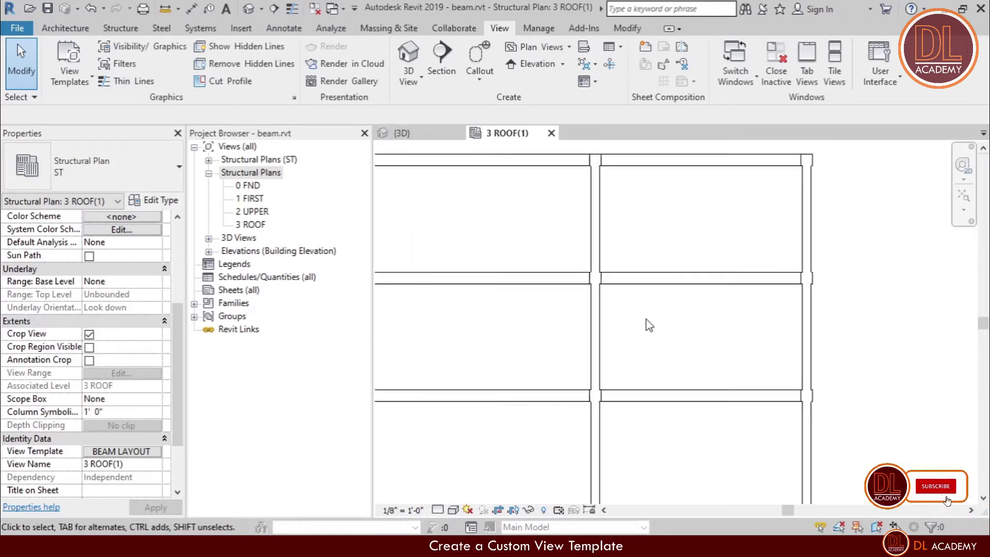
pyautogui.scroll(-1, 861, 253)
pyautogui.scroll(-2, 861, 253)
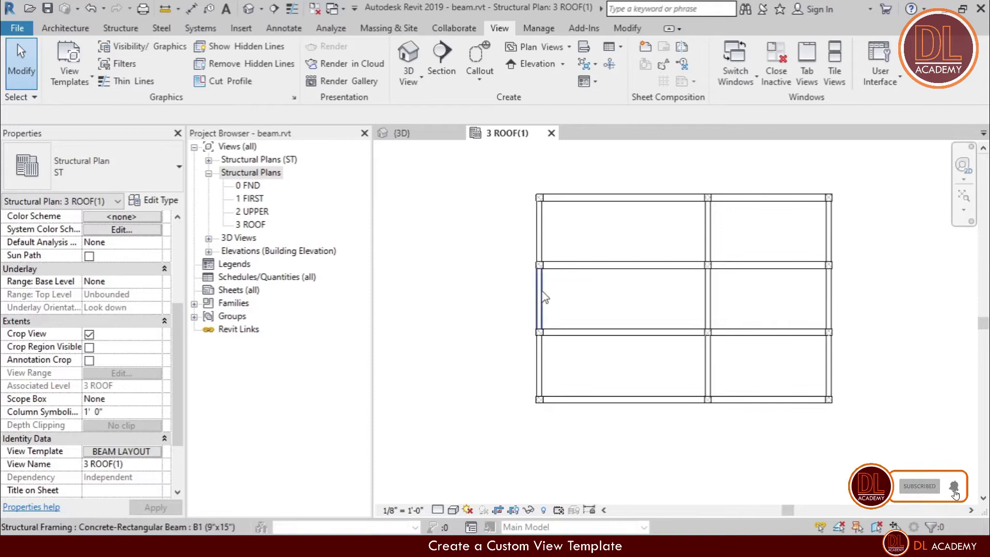
pyautogui.scroll(1, 867, 270)
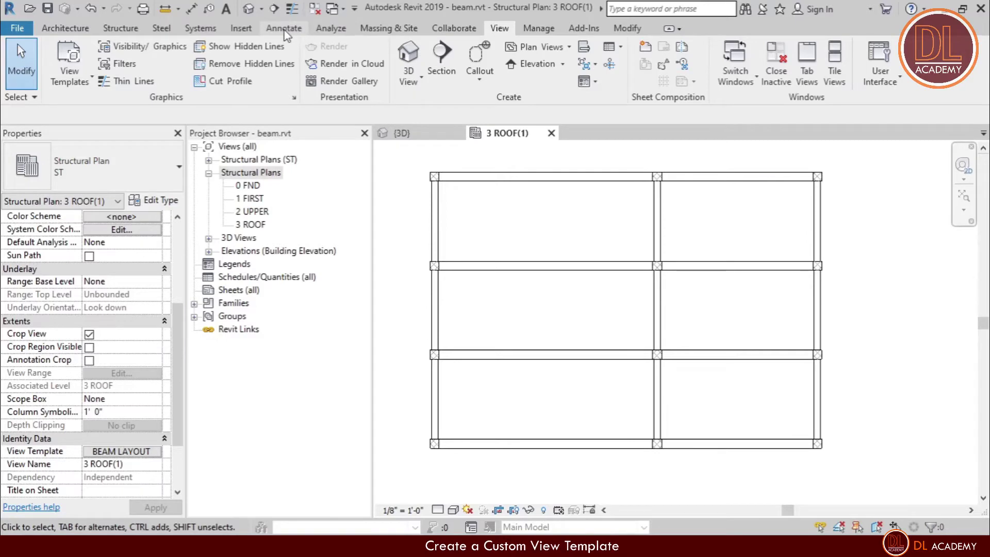
# Tag all untagged structural framing in the roof plan with Structural Framing Tag : Standard, horizontal and without leaders
pyautogui.scroll(4, 330, 80)
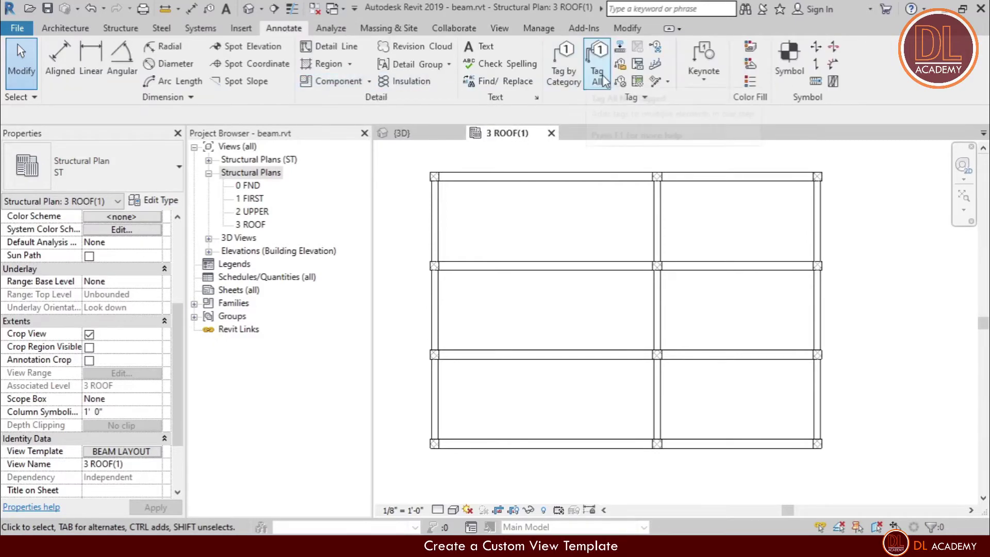
pyautogui.scroll(-3, 395, 276)
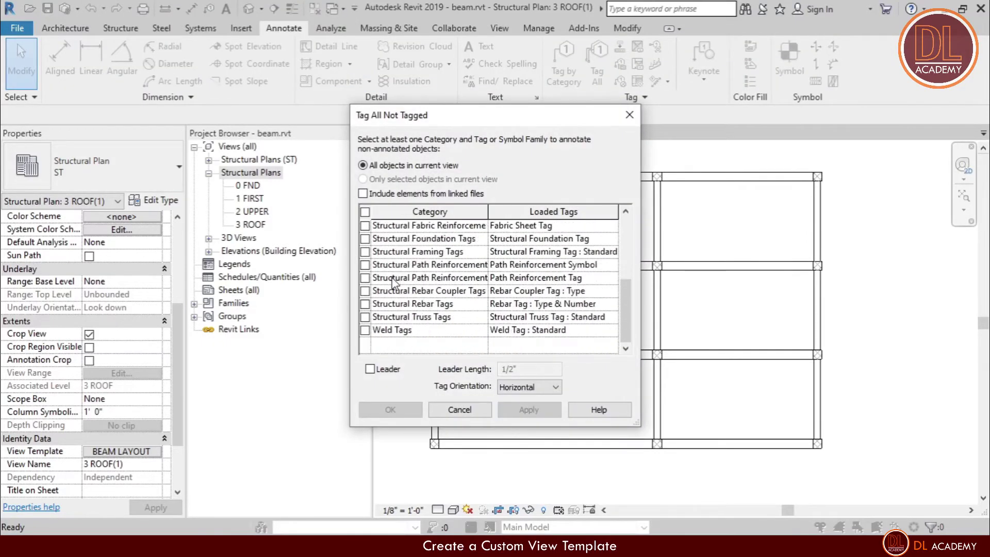
pyautogui.click(365, 252)
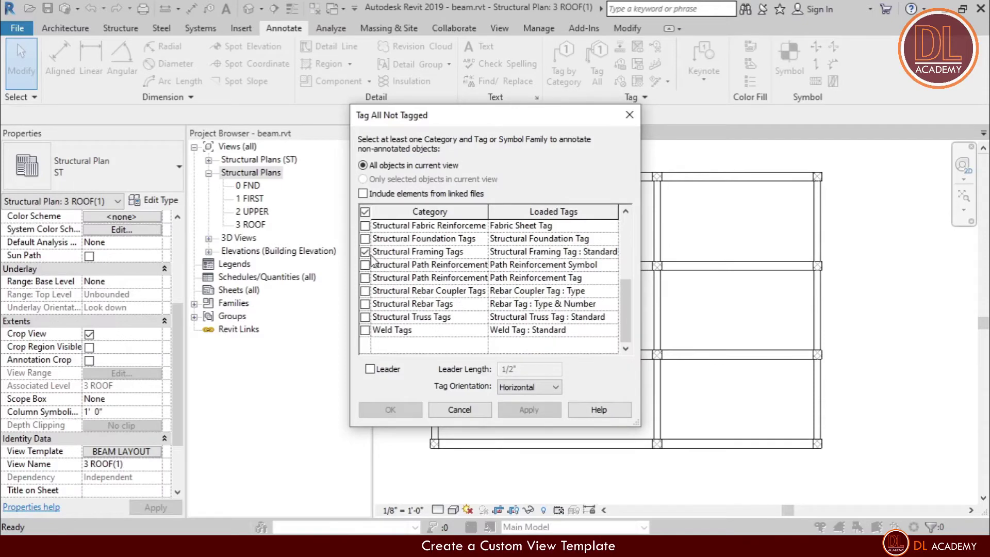
pyautogui.click(614, 252)
pyautogui.click(612, 252)
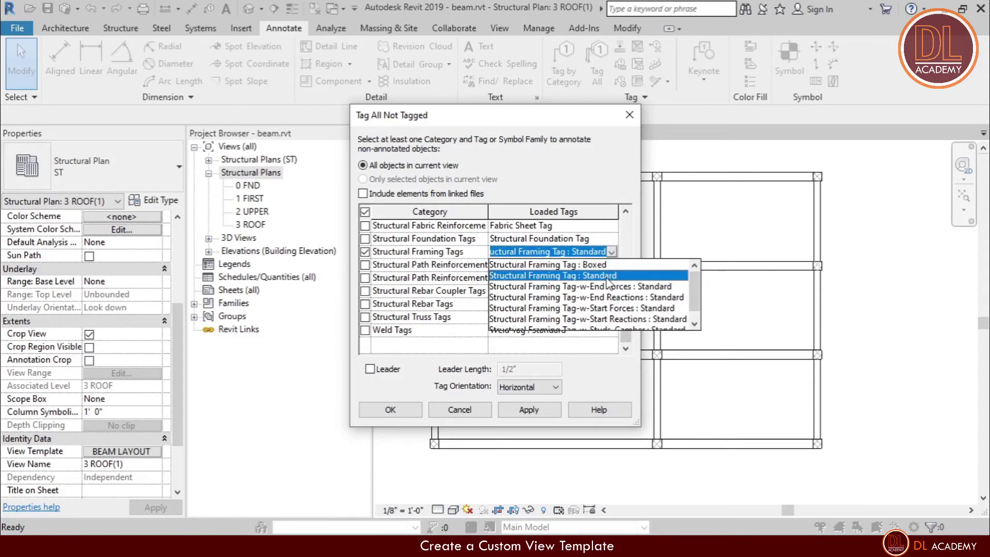
pyautogui.click(606, 278)
pyautogui.click(526, 410)
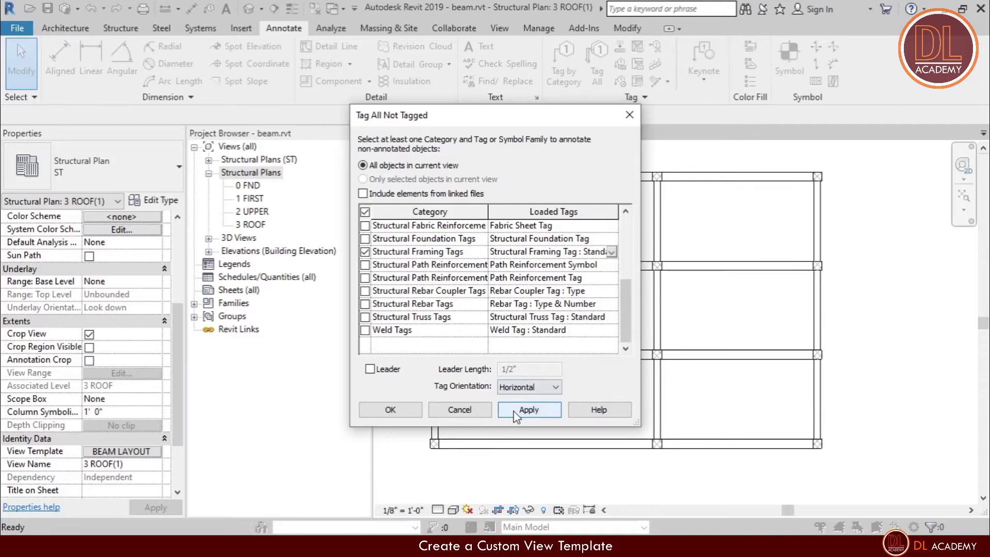
pyautogui.click(391, 410)
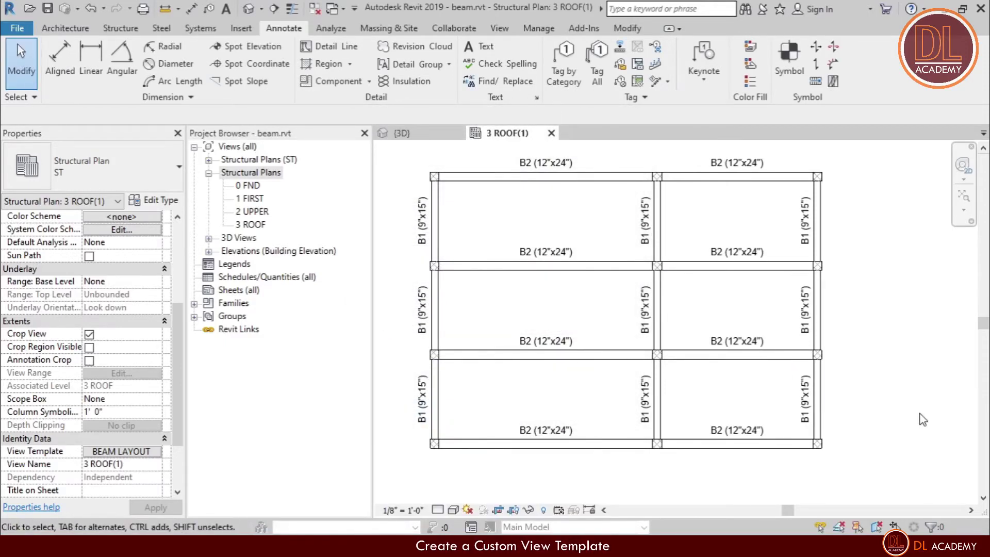
# Rename the 3 ROOF(1) view under Structural Plans (ST) as ROOF BEAM LAYOUT
pyautogui.click(209, 160)
pyautogui.click(251, 187)
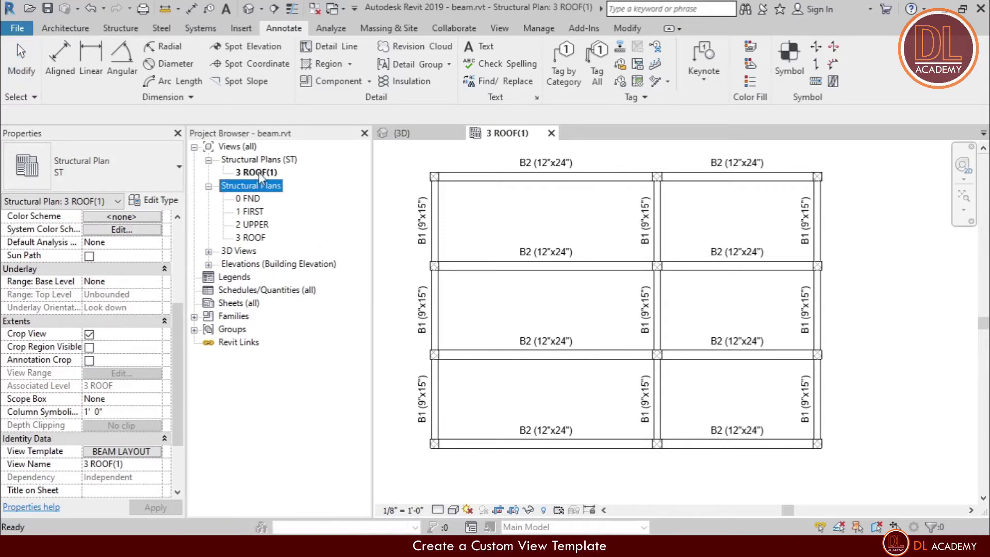
pyautogui.rightClick(260, 175)
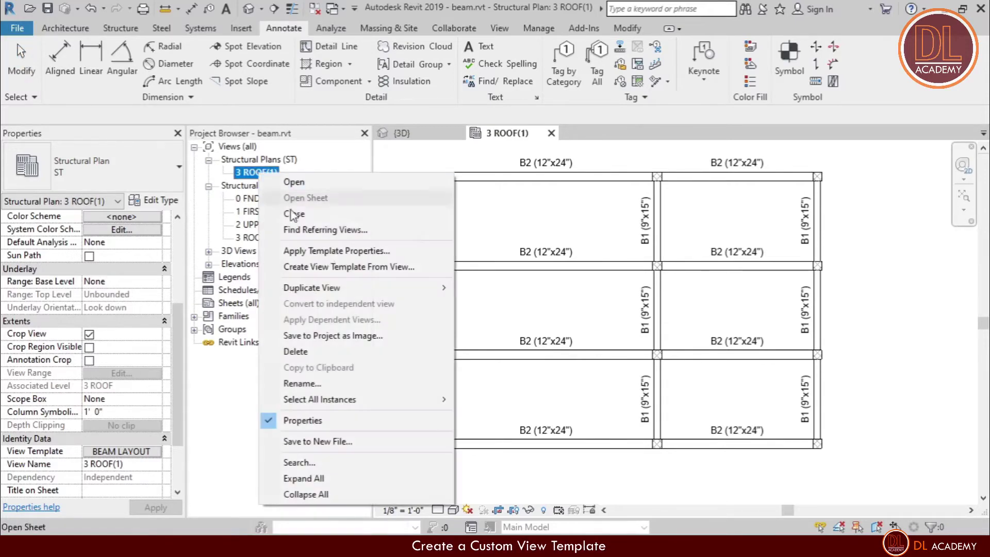
pyautogui.click(329, 385)
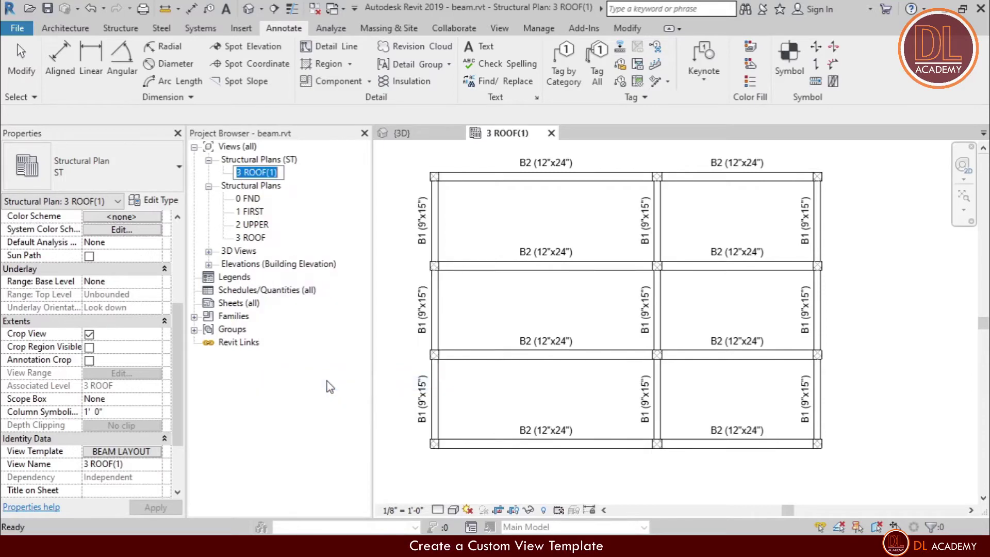
pyautogui.write('ROO')
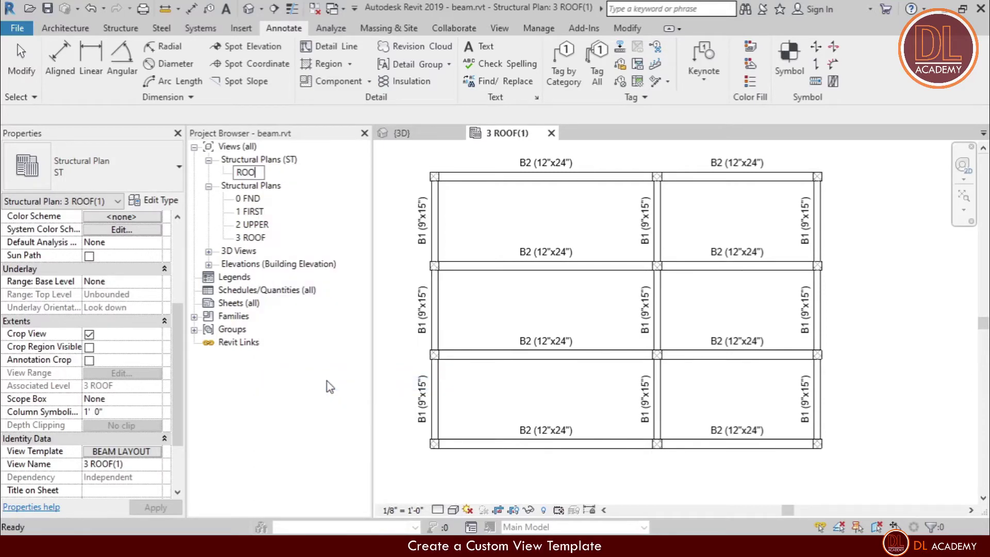
pyautogui.write('F BEAM LAYOUT')
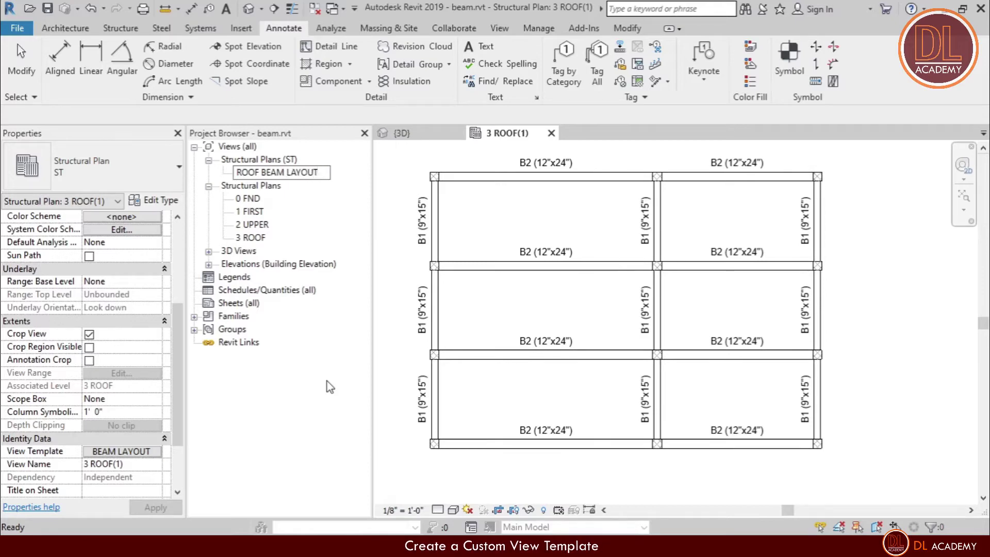
pyautogui.press('Return')
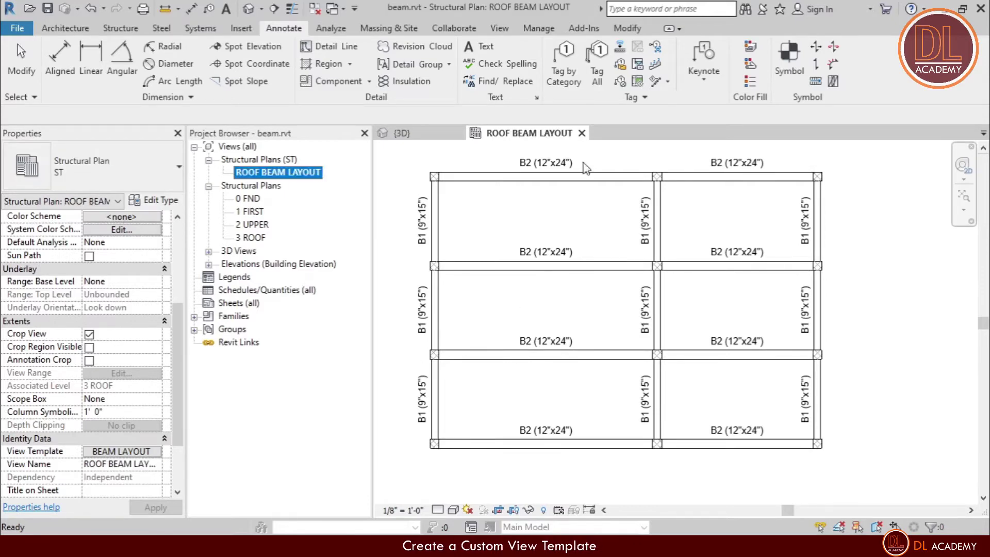
# Create a new structural plan of type ST for Level 2
pyautogui.click(498, 28)
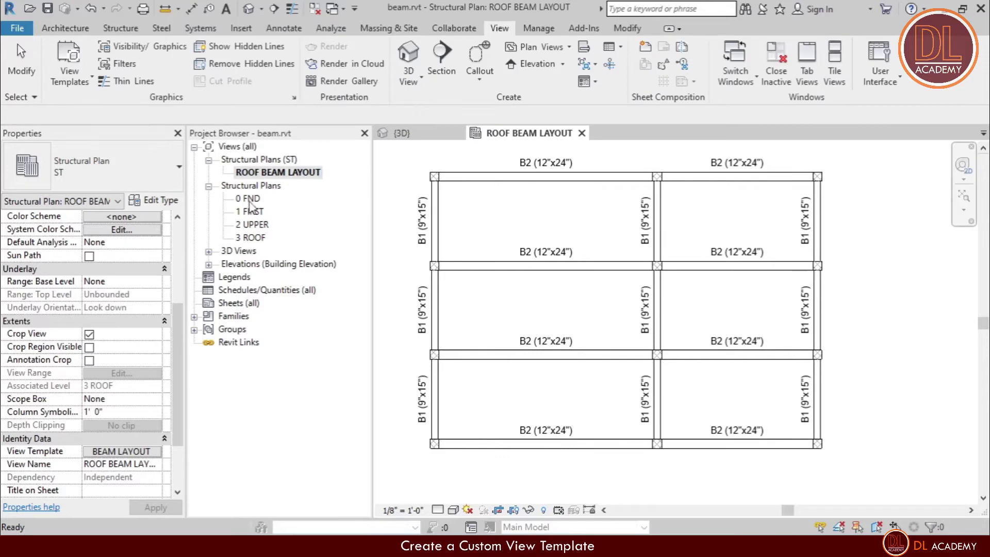
pyautogui.click(571, 49)
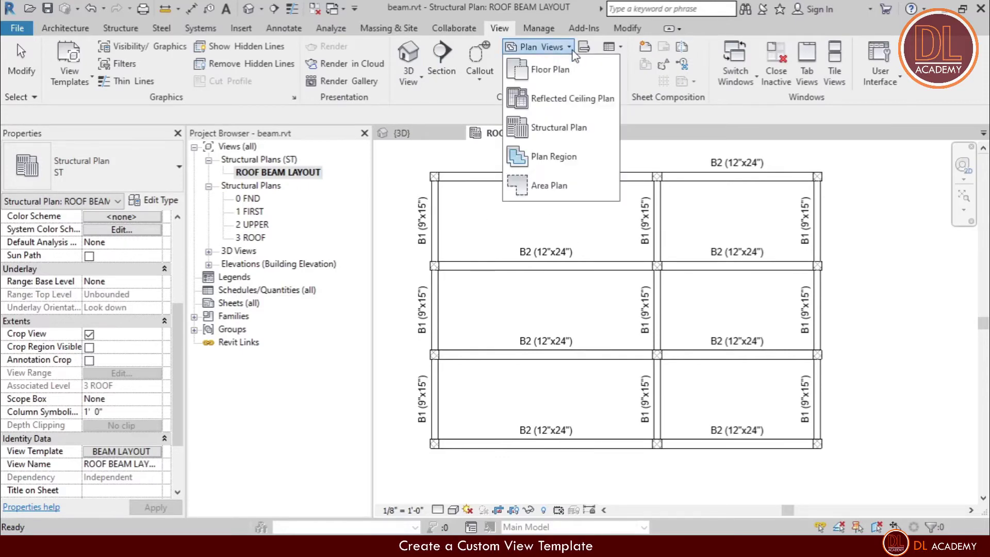
pyautogui.click(577, 137)
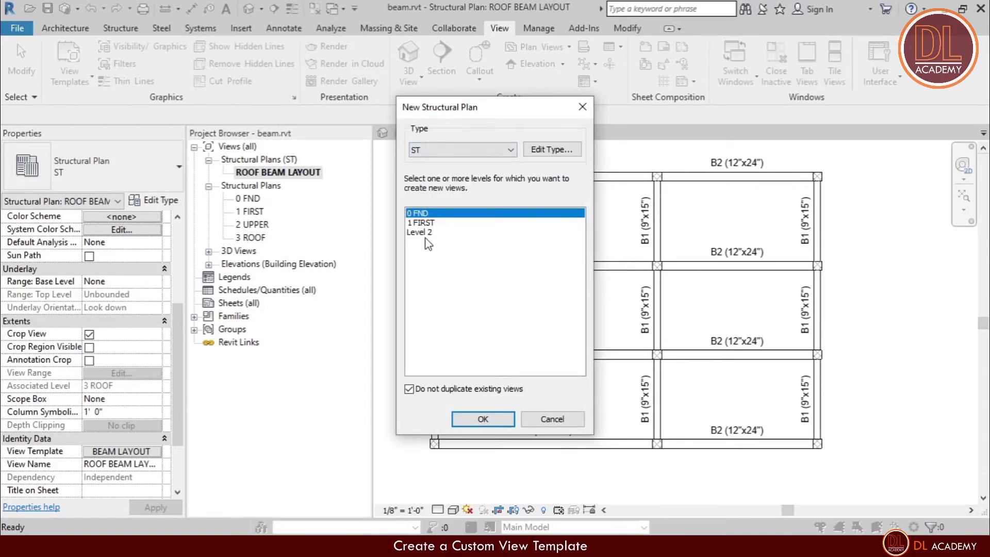
pyautogui.click(427, 234)
pyautogui.click(483, 419)
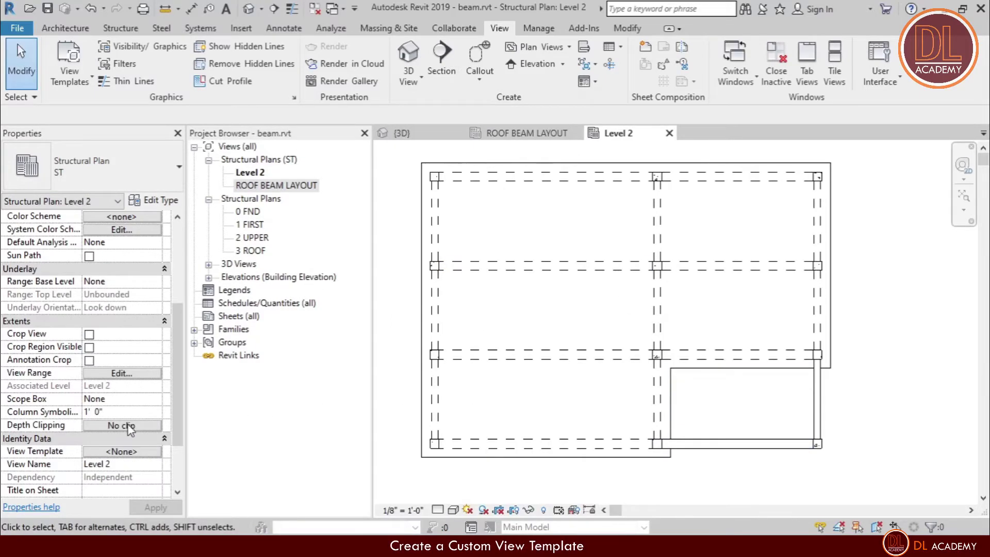
# Assign the BEAM LAYOUT view template to the Level 2 structural plan
pyautogui.click(122, 452)
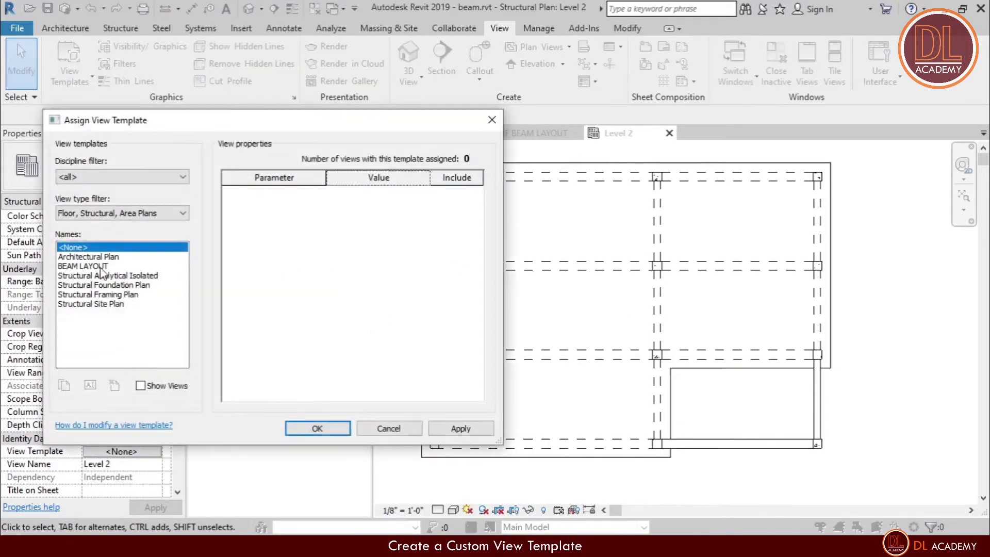
pyautogui.click(98, 267)
pyautogui.click(317, 431)
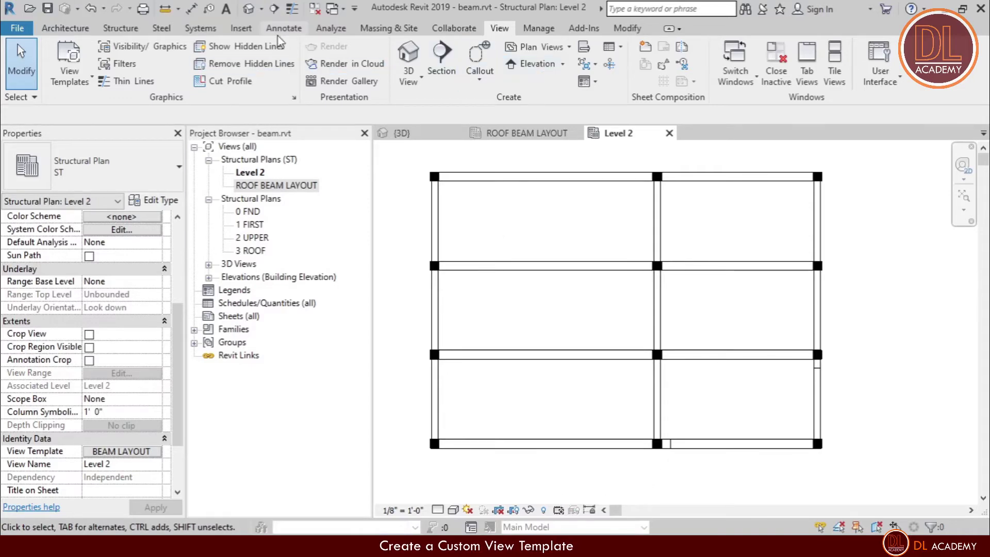
# Tag all untagged structural framing in the Level 2 plan with Structural Framing Tag : Standard, horizontal and without leaders
pyautogui.click(294, 31)
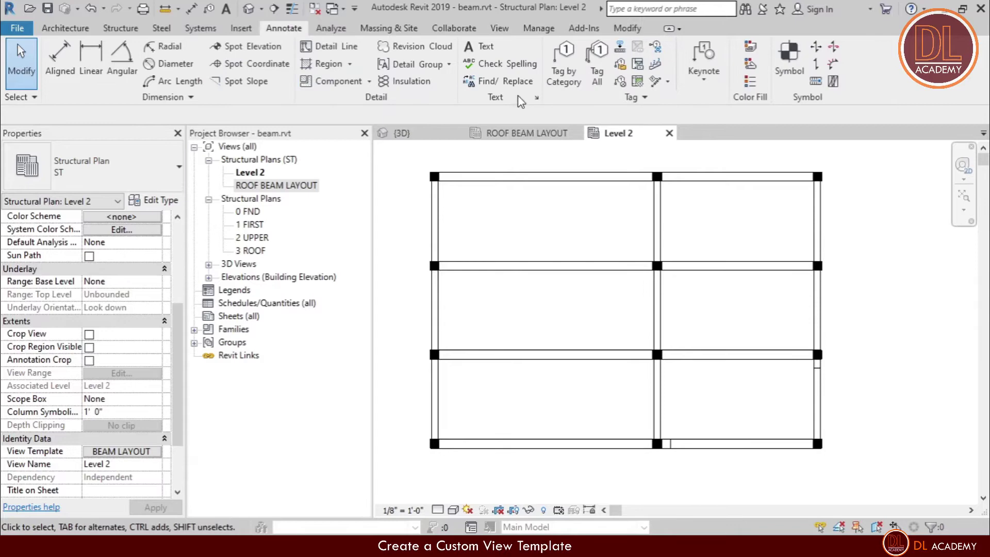
pyautogui.click(597, 65)
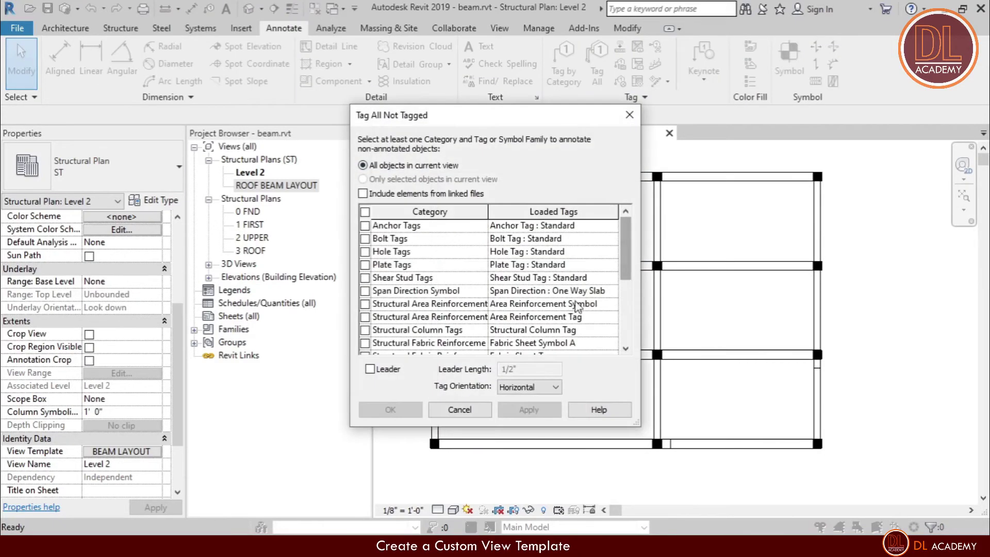
pyautogui.scroll(-1, 404, 327)
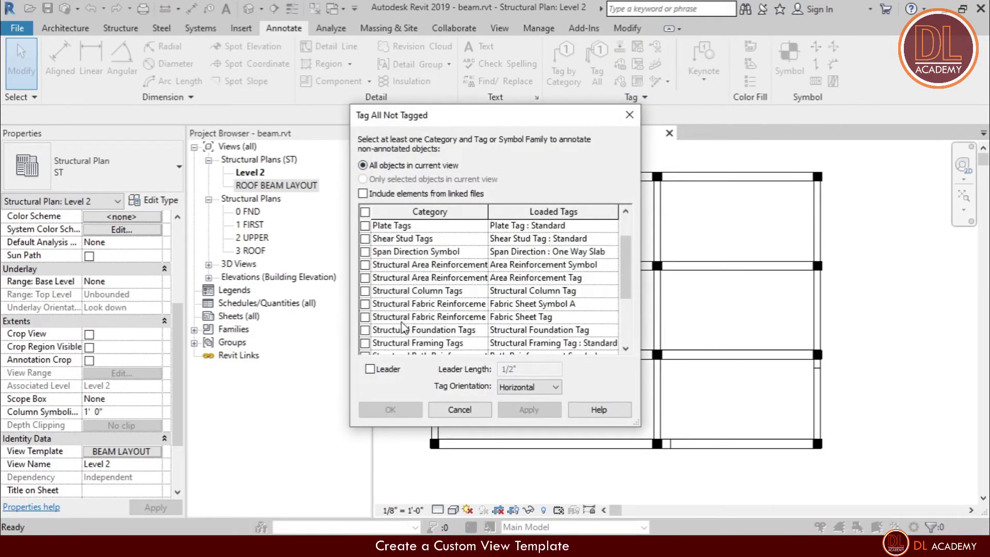
pyautogui.click(365, 343)
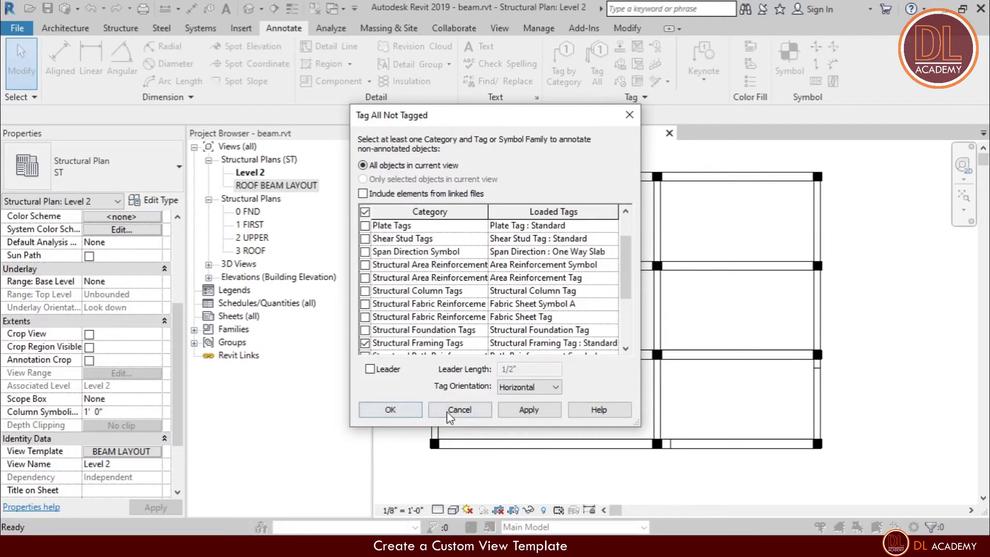
pyautogui.click(400, 413)
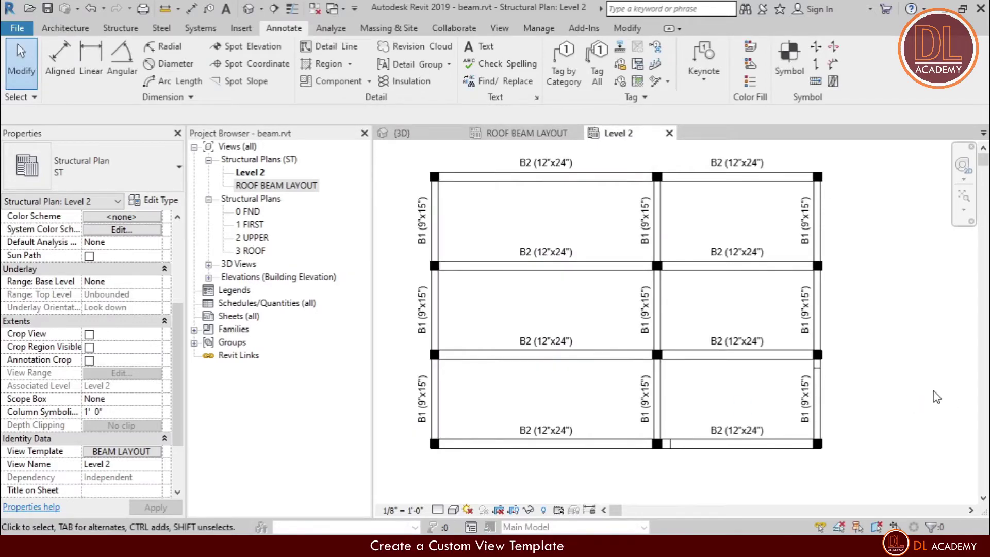
# Rename the Level 2 view under Structural Plans (ST) as UPPER FLOOR BEAM LAYOUT
pyautogui.rightClick(253, 173)
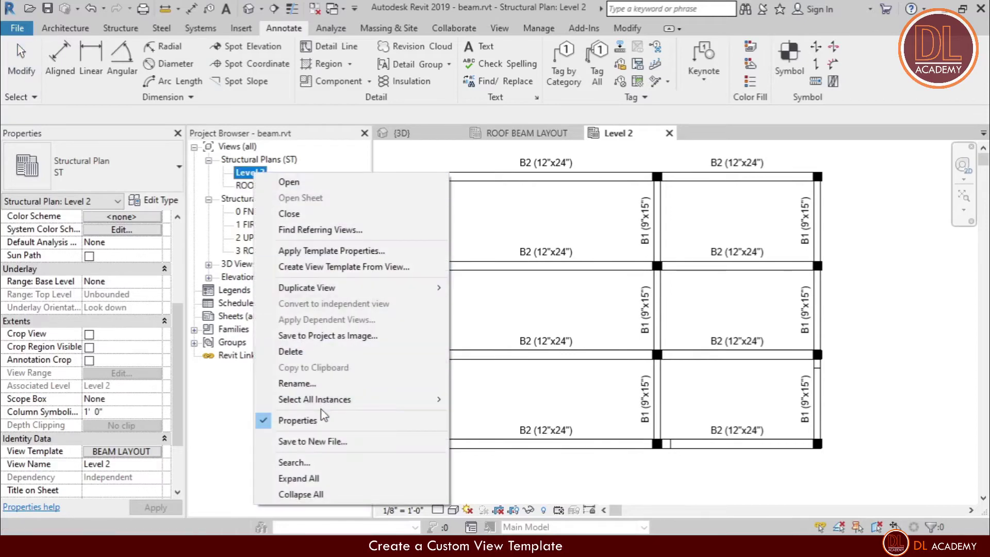
pyautogui.click(326, 384)
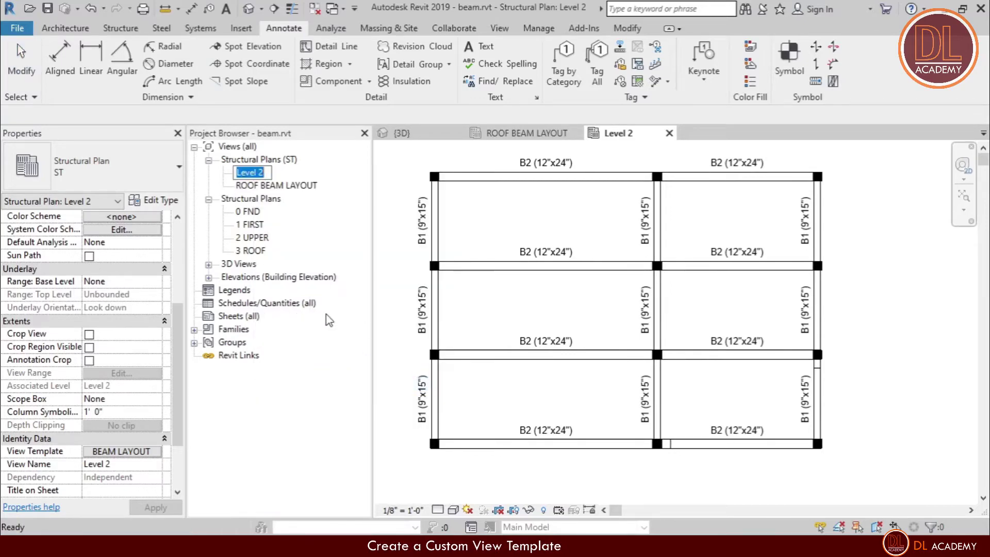
pyautogui.write('UPPE')
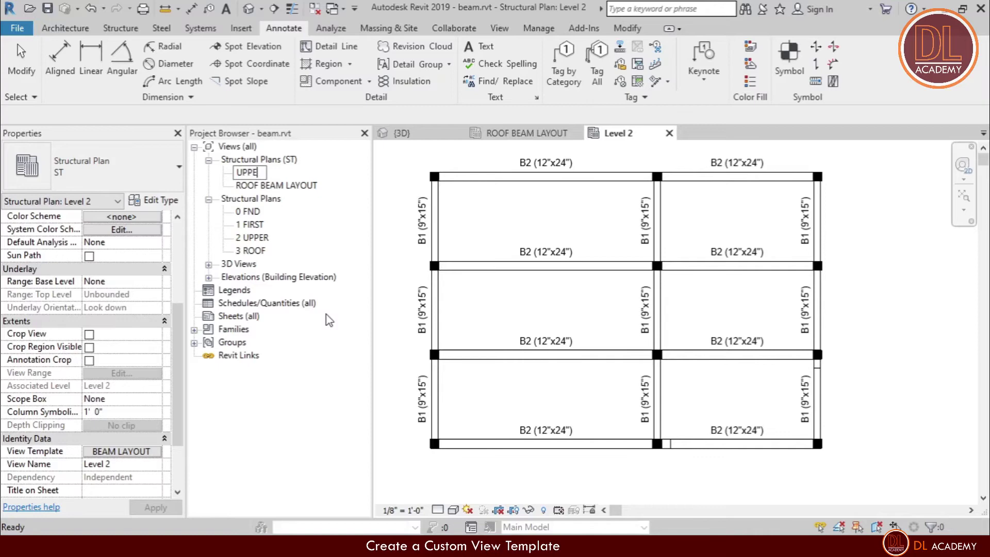
pyautogui.write('R FLOOR')
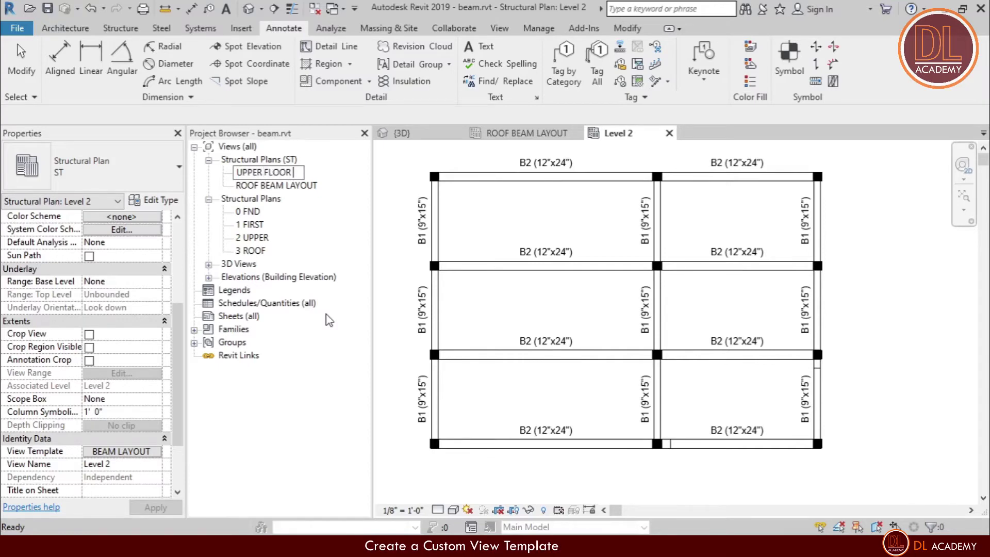
pyautogui.write(' BEAM LAY')
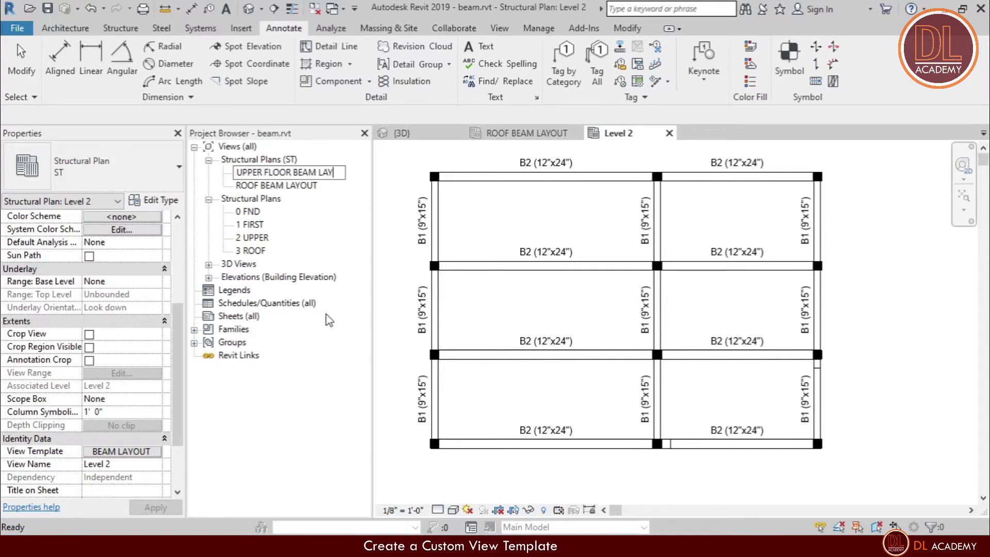
pyautogui.write('OUT')
pyautogui.press('Return')
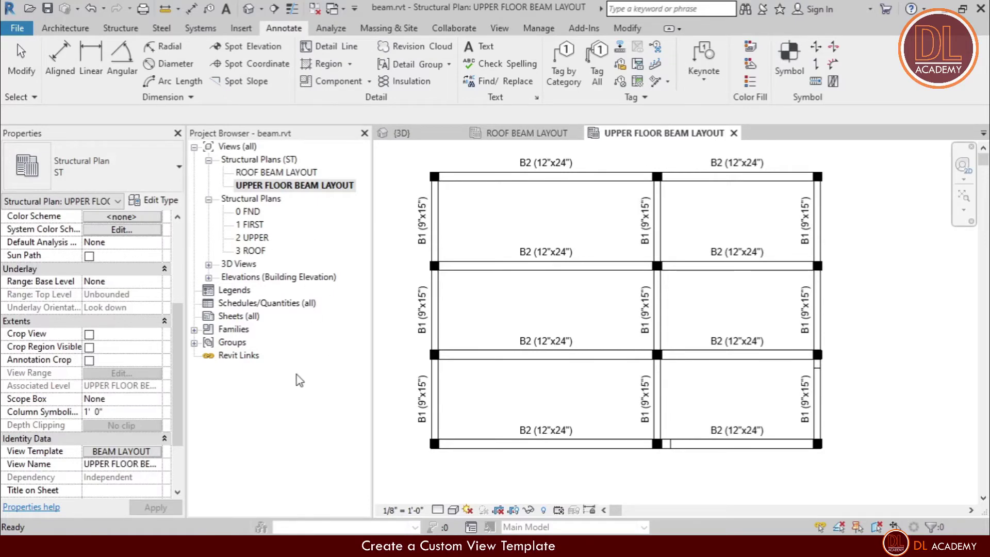
# Create a new structural plan of type ST for the 1 FIRST level
pyautogui.click(499, 28)
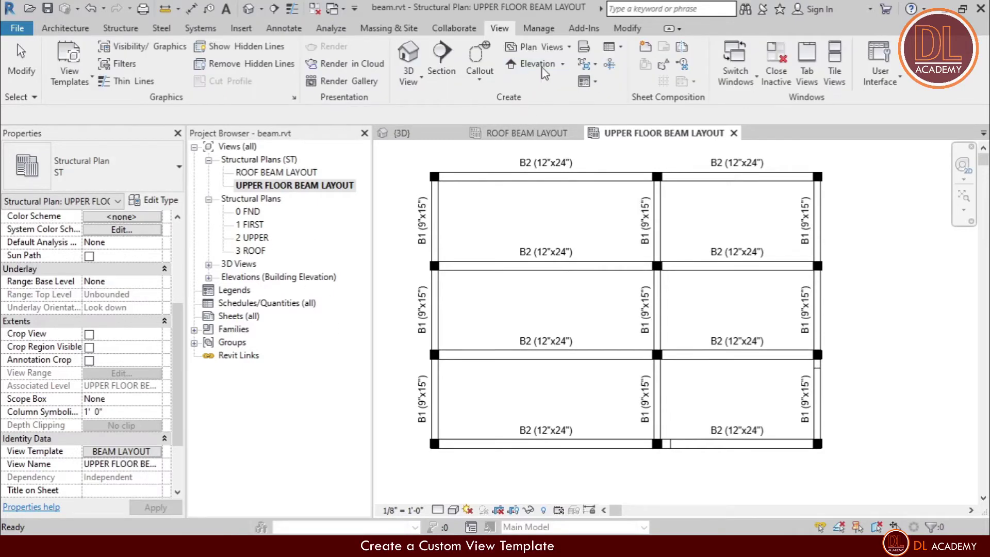
pyautogui.click(568, 47)
pyautogui.click(578, 130)
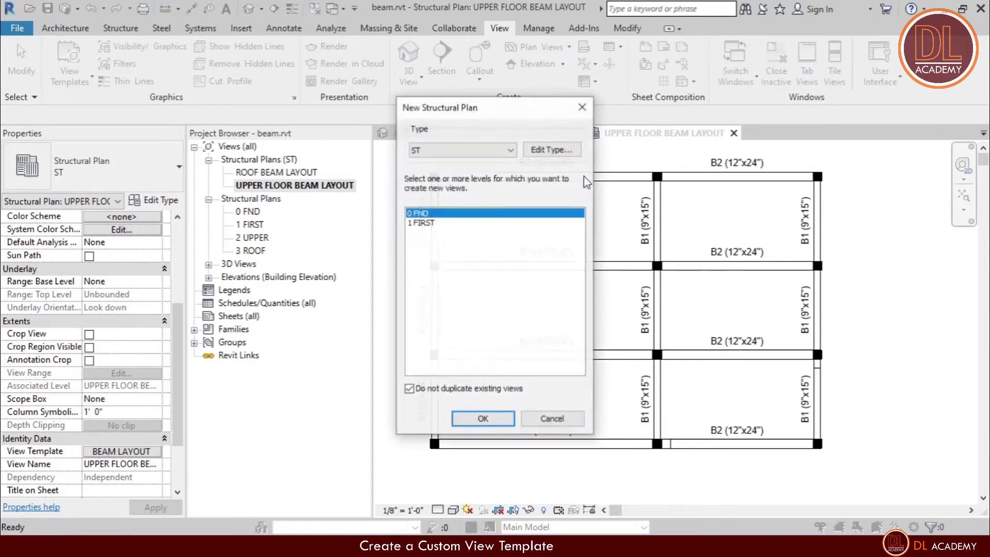
pyautogui.click(431, 226)
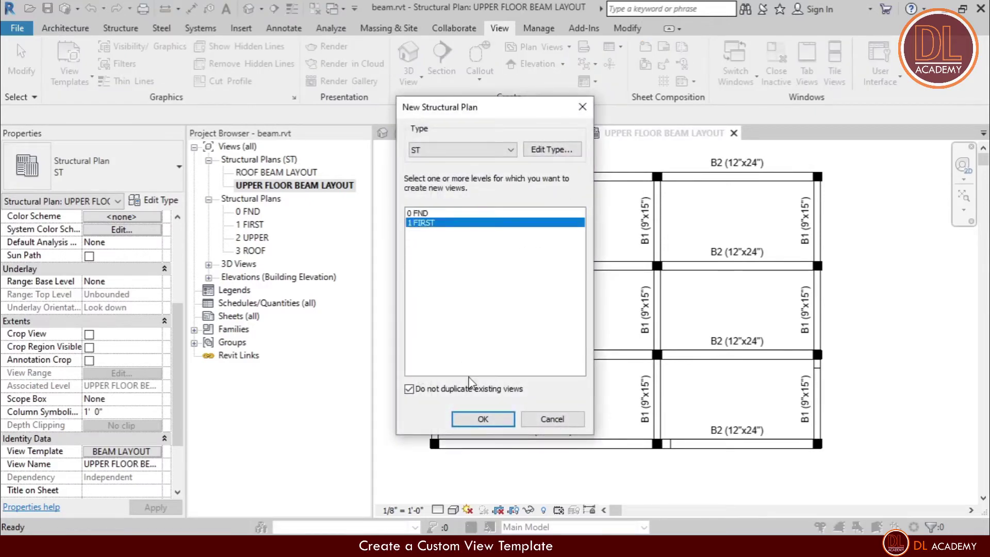
pyautogui.click(480, 419)
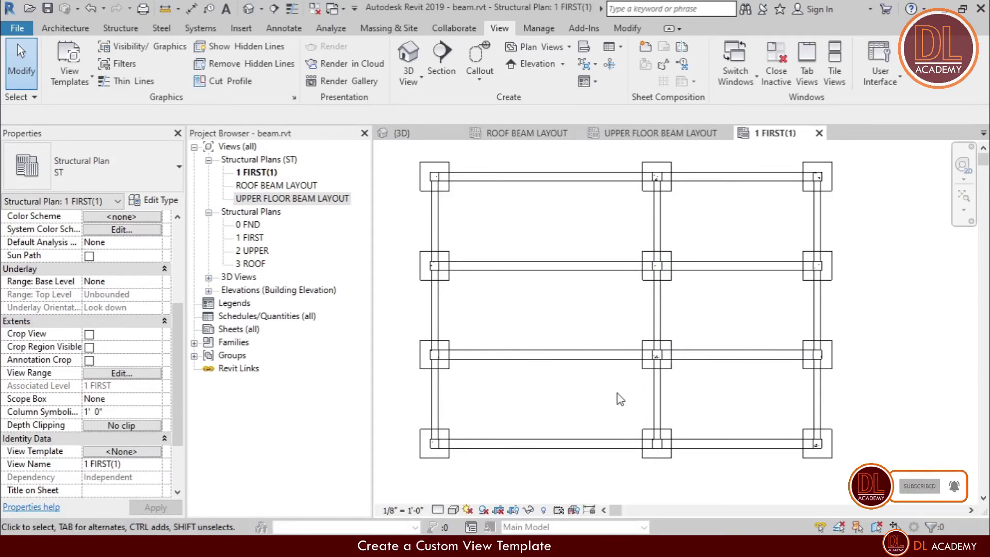
# Assign the BEAM LAYOUT view template to the new 1 FIRST(1) structural plan
pyautogui.click(136, 452)
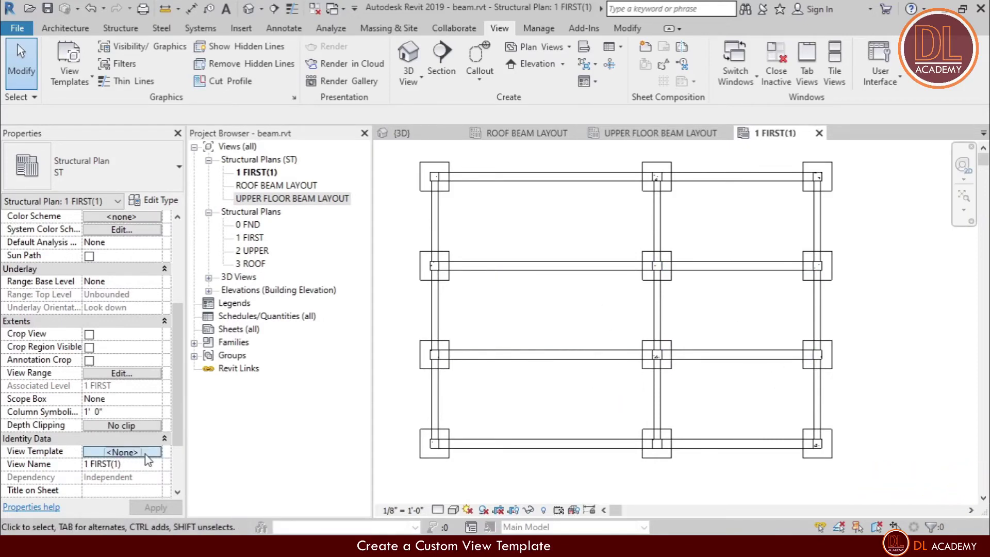
pyautogui.click(102, 267)
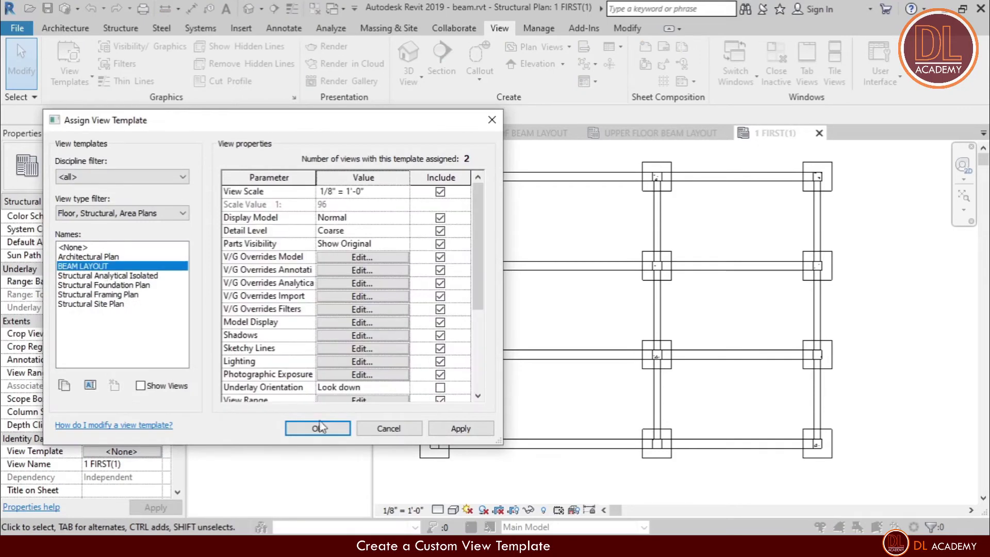
pyautogui.click(336, 430)
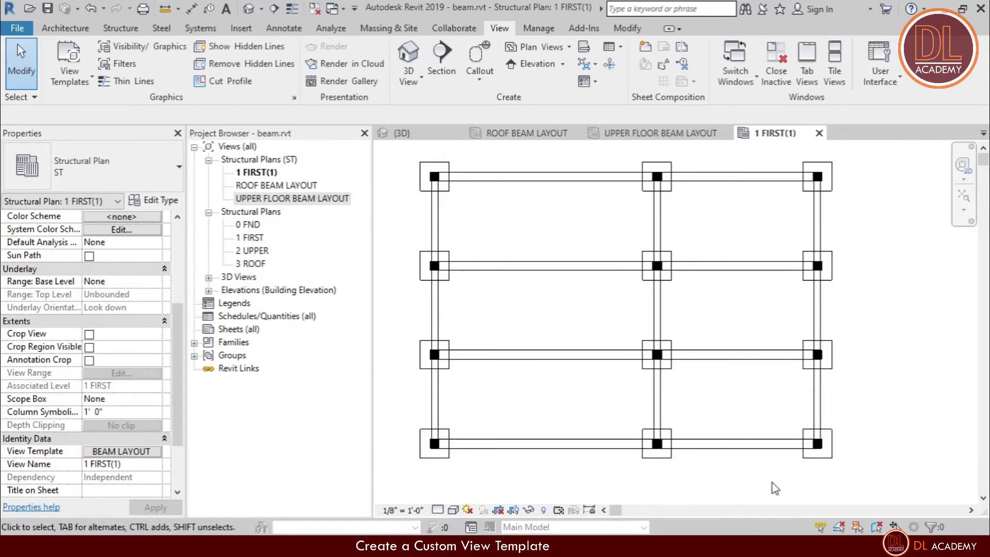
# Try hiding the Structural Foundations category in the BEAM LAYOUT template's model overrides and apply the template
pyautogui.click(145, 453)
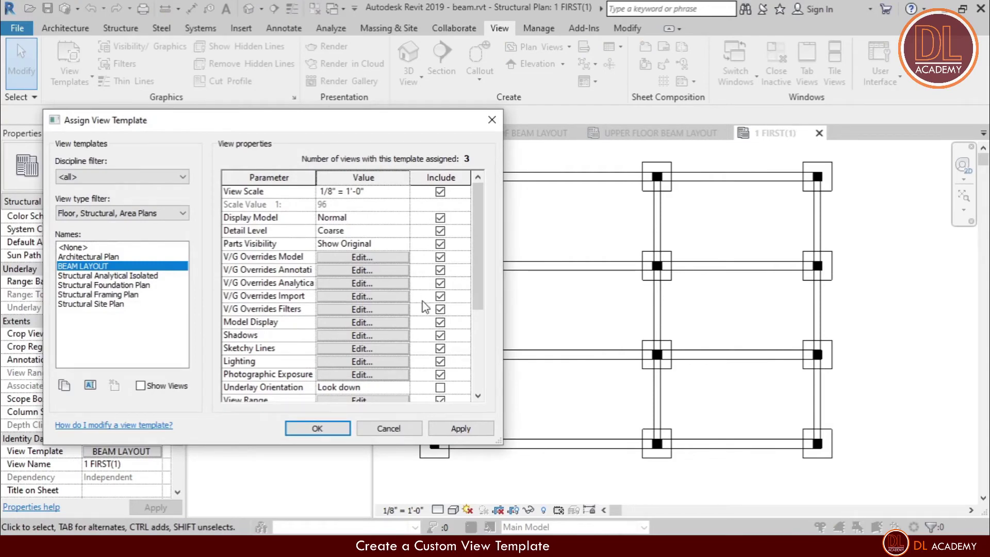
pyautogui.scroll(-2, 422, 304)
pyautogui.scroll(2, 424, 315)
pyautogui.click(398, 257)
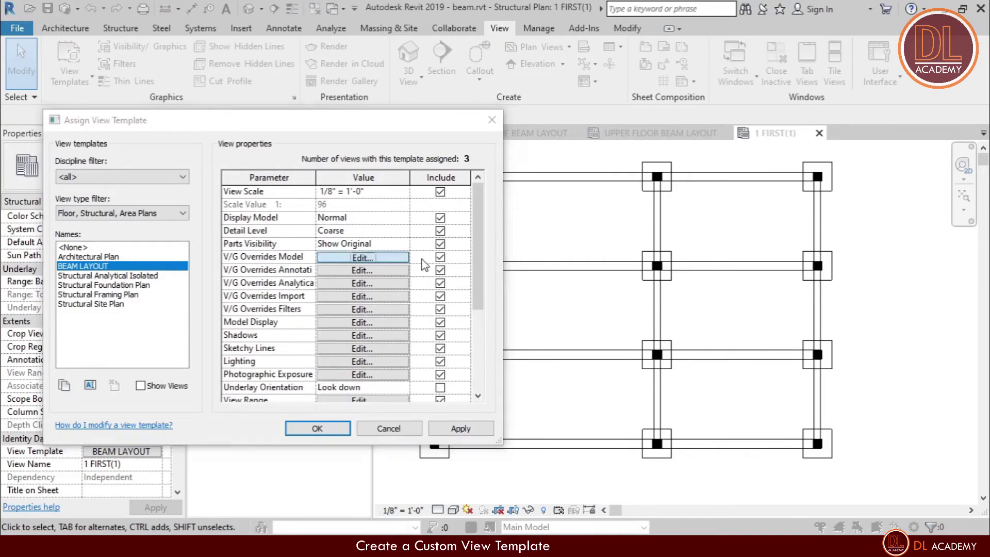
pyautogui.scroll(-3, 223, 332)
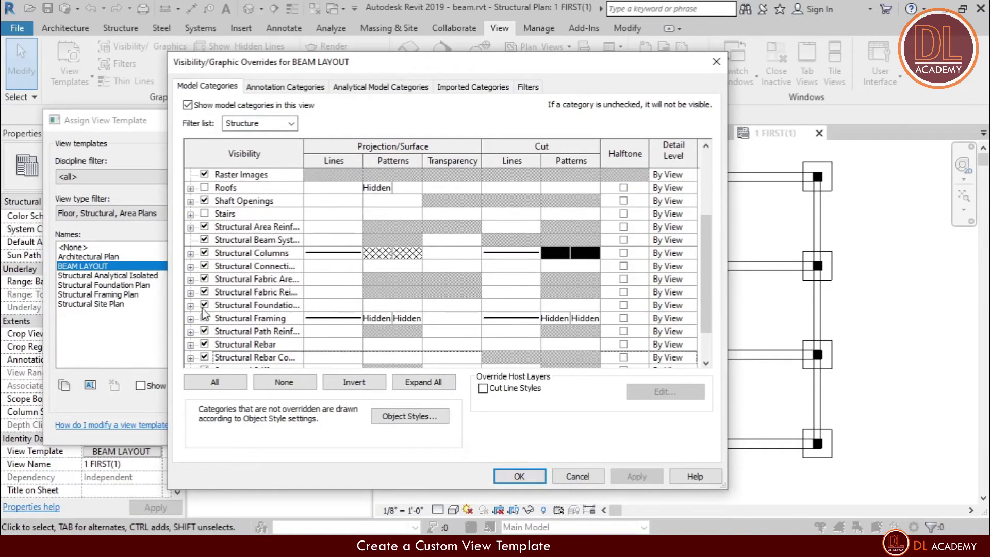
pyautogui.click(203, 308)
pyautogui.click(498, 477)
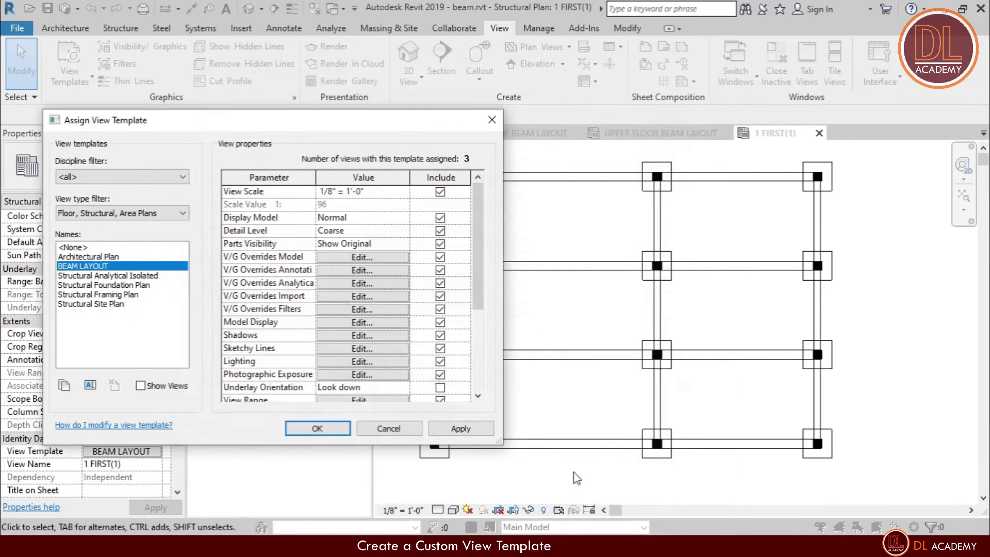
pyautogui.click(437, 432)
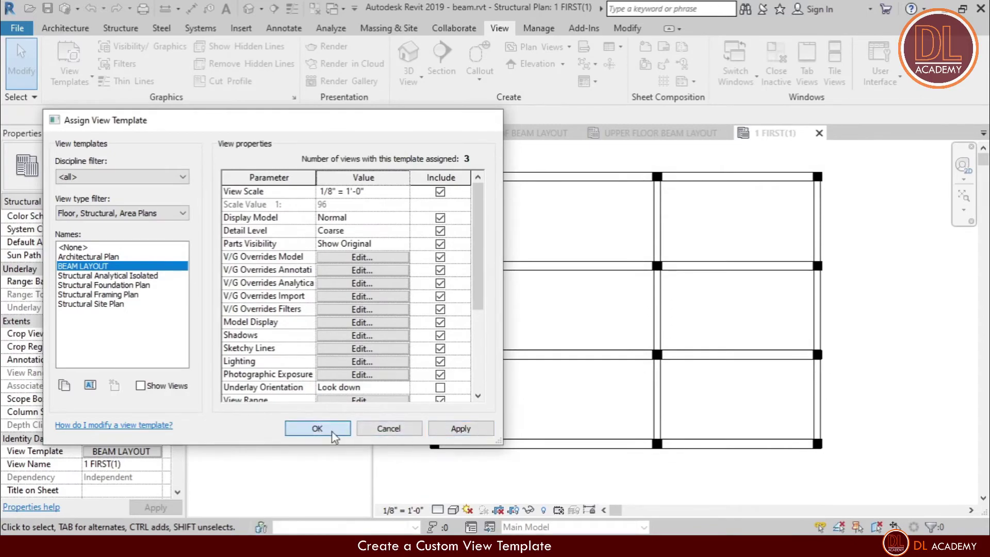
pyautogui.click(319, 428)
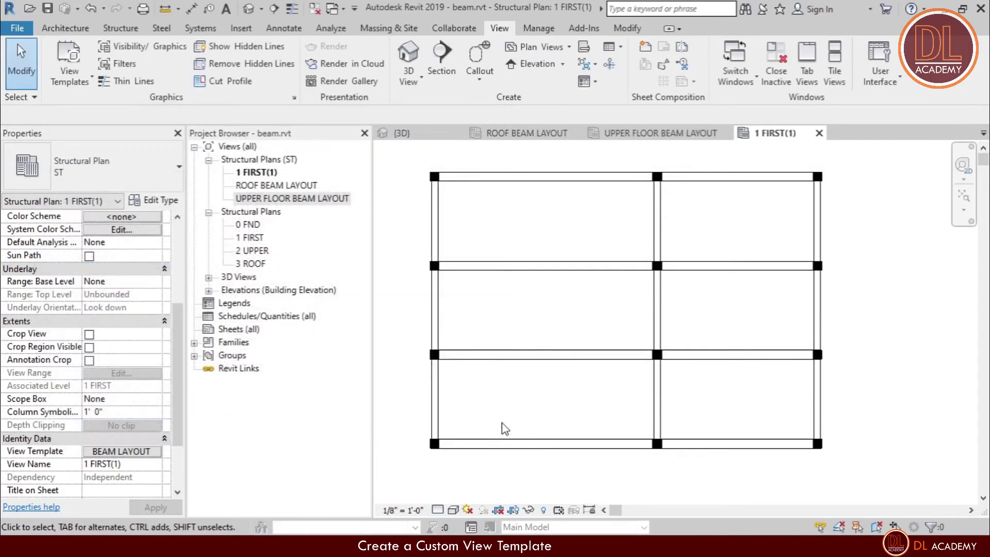
# Turn the Structural Foundations category back on in the BEAM LAYOUT template's model overrides and apply the template
pyautogui.click(122, 451)
pyautogui.click(330, 257)
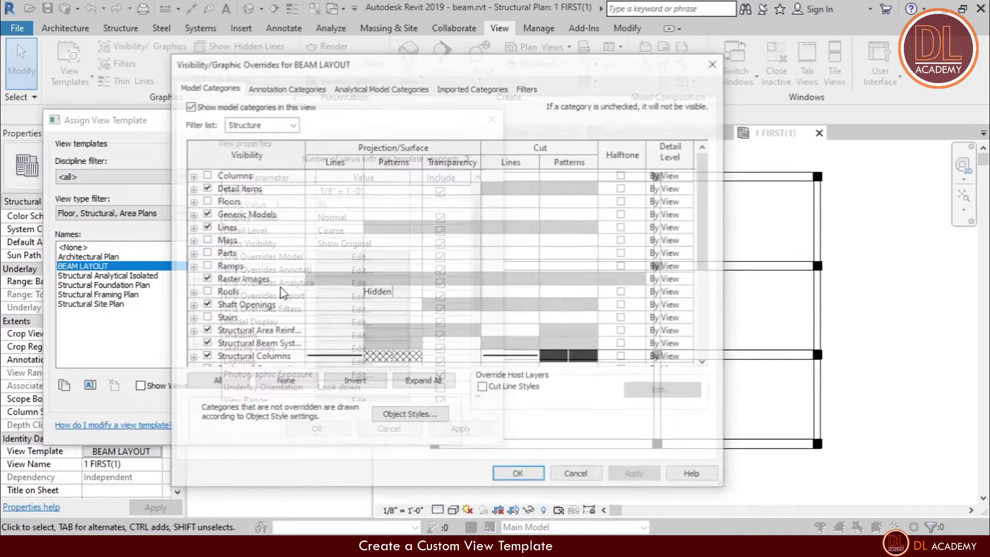
pyautogui.scroll(-3, 289, 313)
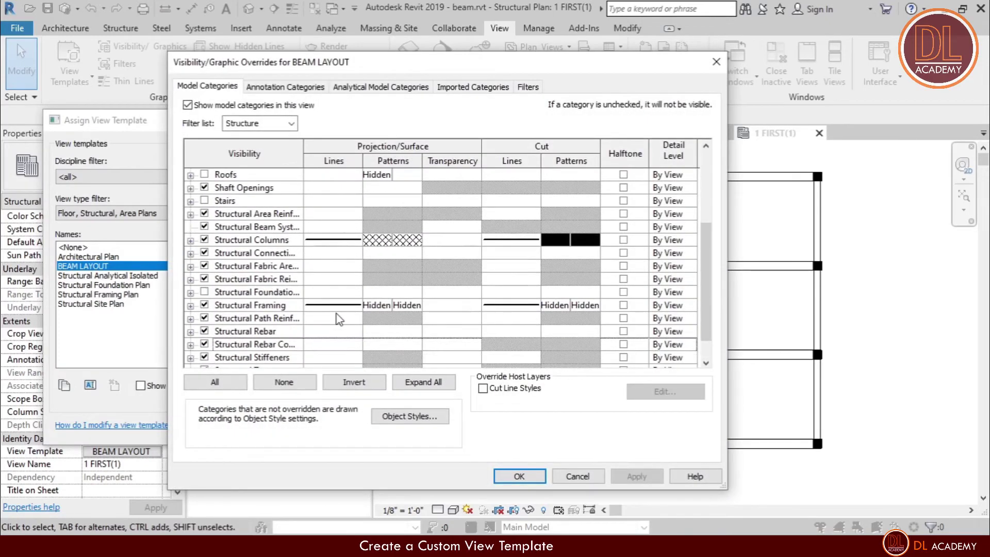
pyautogui.scroll(4, 340, 317)
pyautogui.scroll(-1, 209, 335)
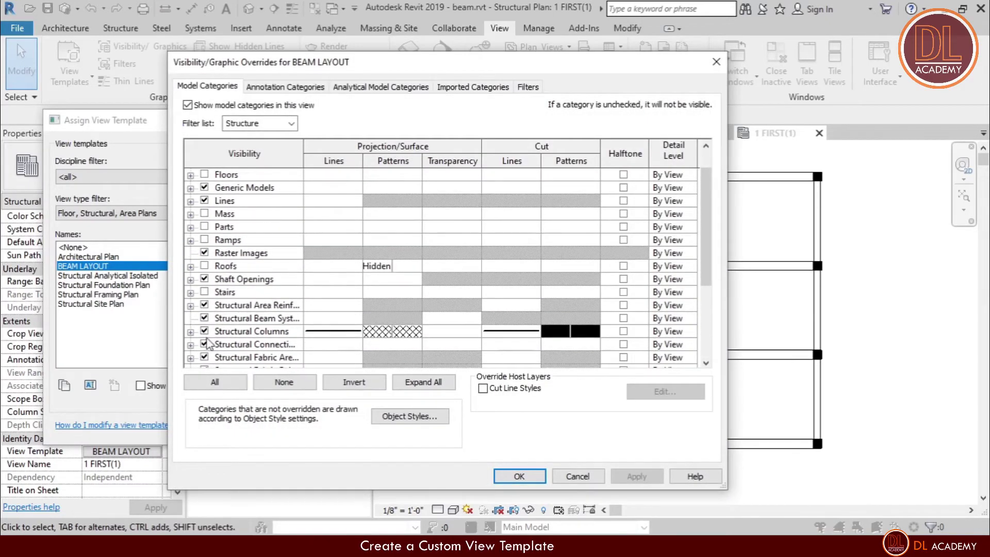
pyautogui.scroll(-1, 208, 346)
pyautogui.click(204, 357)
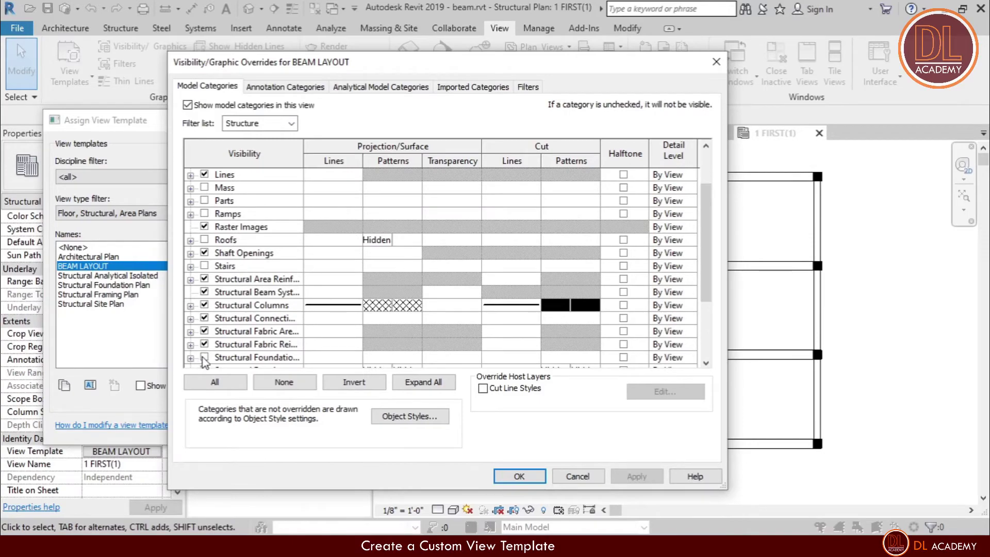
pyautogui.click(519, 476)
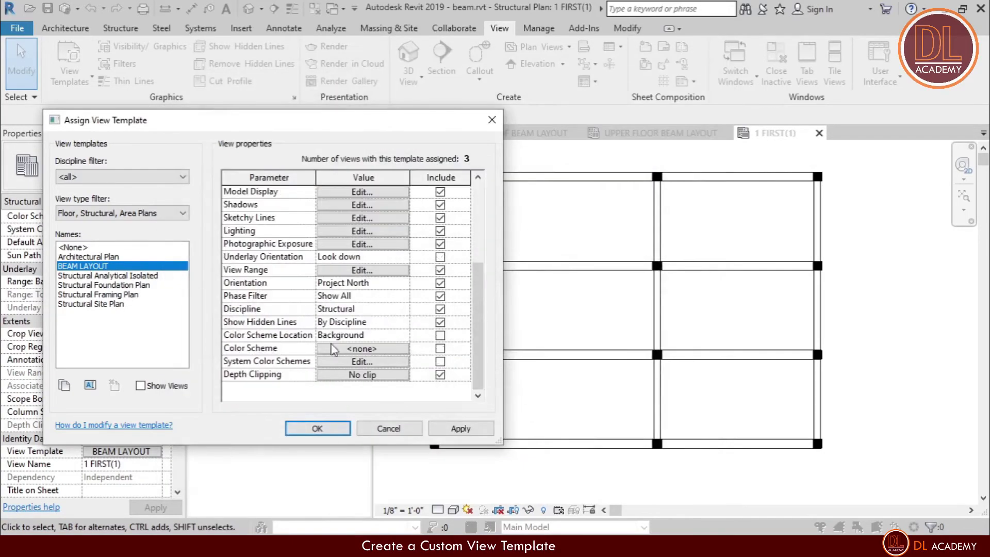
pyautogui.click(445, 432)
pyautogui.click(316, 432)
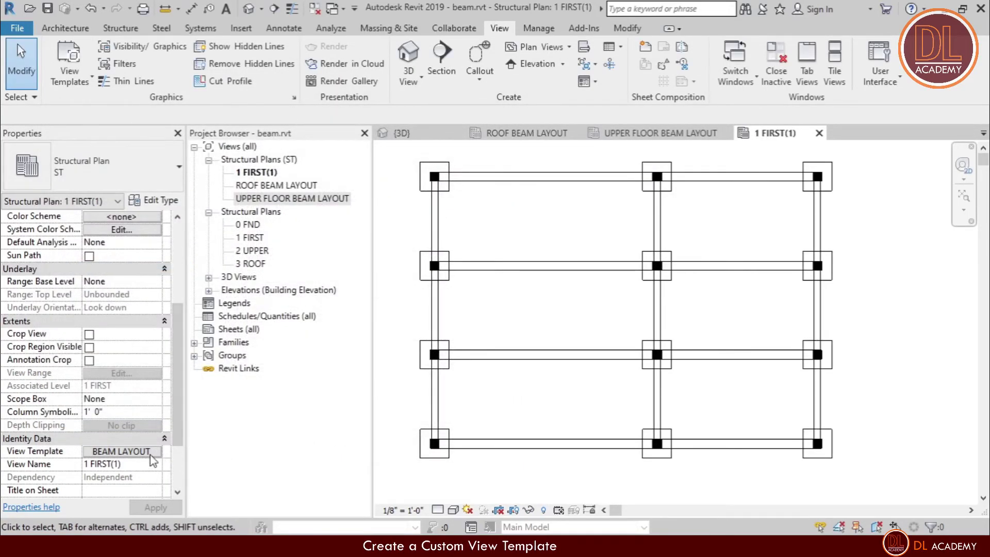
# Set the BEAM LAYOUT template's view range bottom and view depth offsets to -2' 0" and apply the template
pyautogui.click(155, 452)
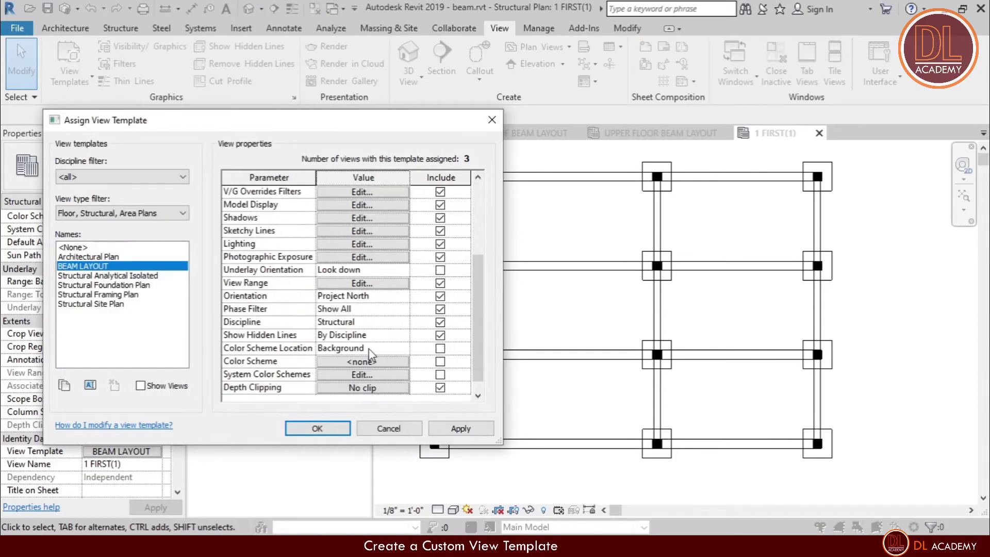
pyautogui.click(386, 284)
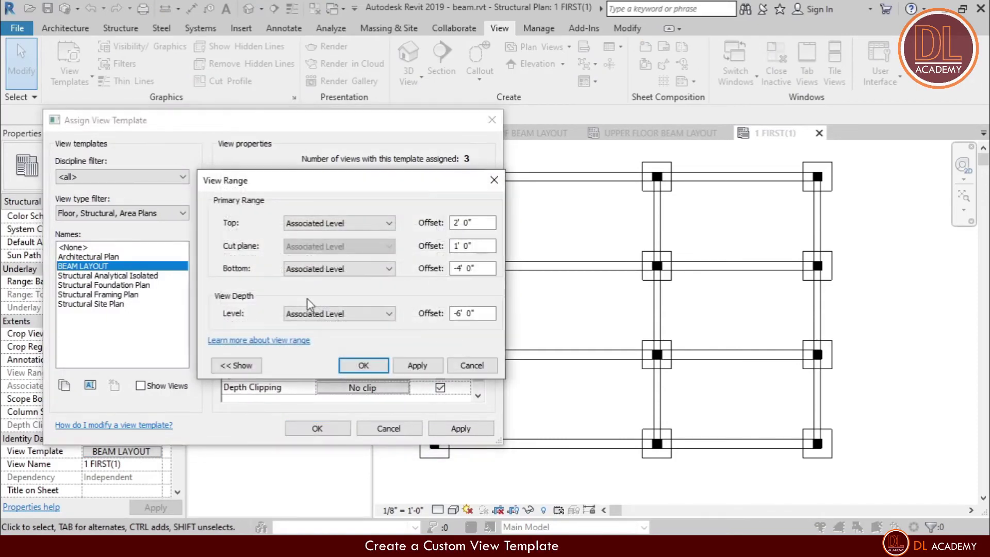
pyautogui.click(479, 272)
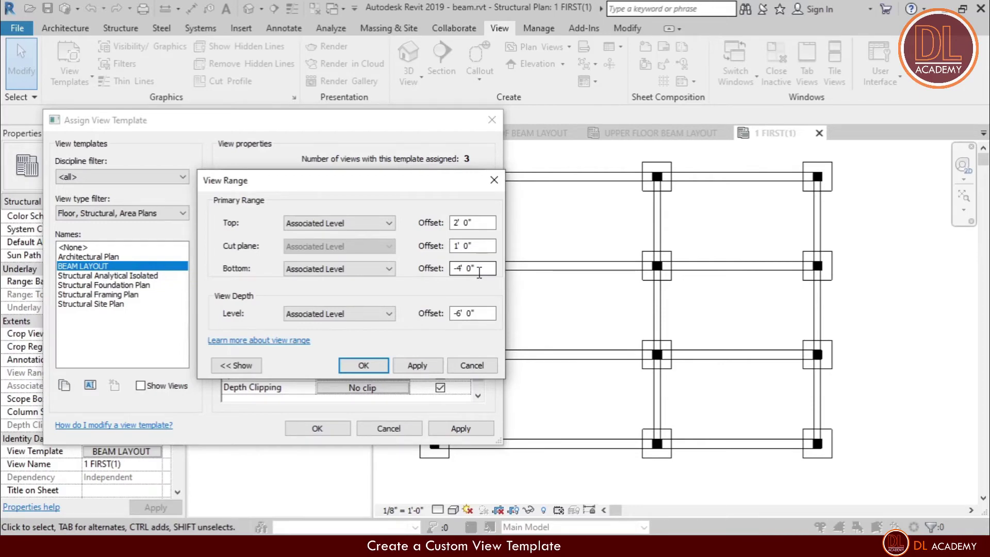
pyautogui.moveTo(480, 272); pyautogui.dragTo(424, 273)
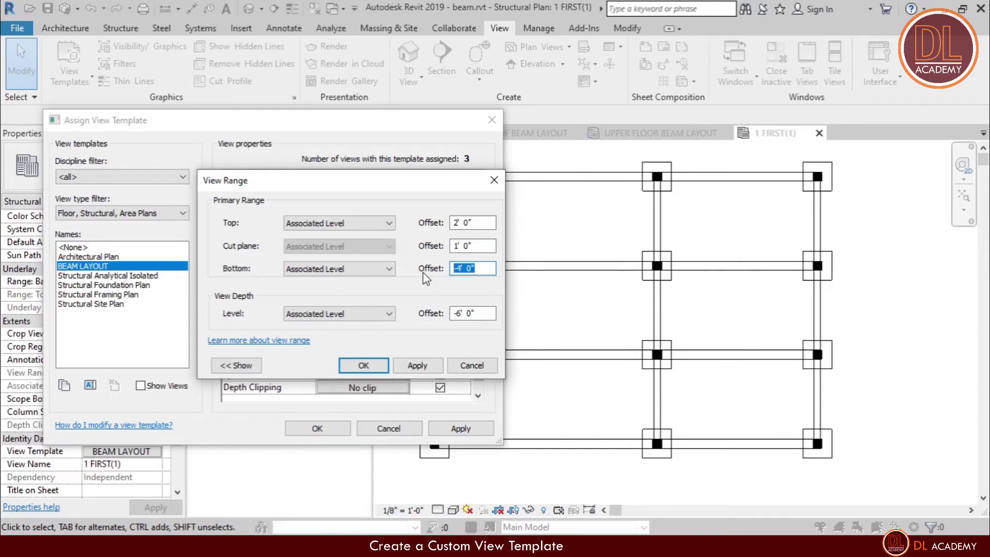
pyautogui.write('-2')
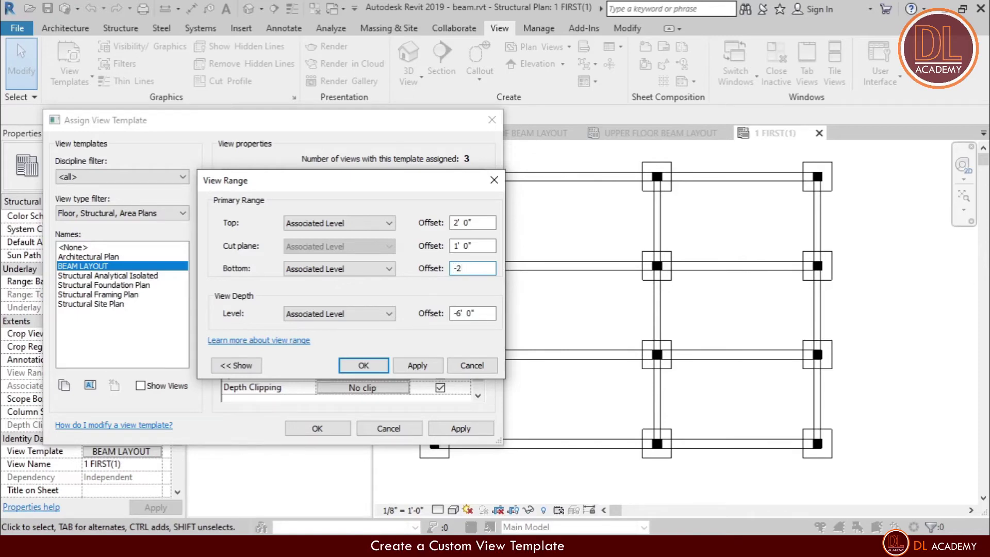
pyautogui.moveTo(486, 310); pyautogui.dragTo(435, 322)
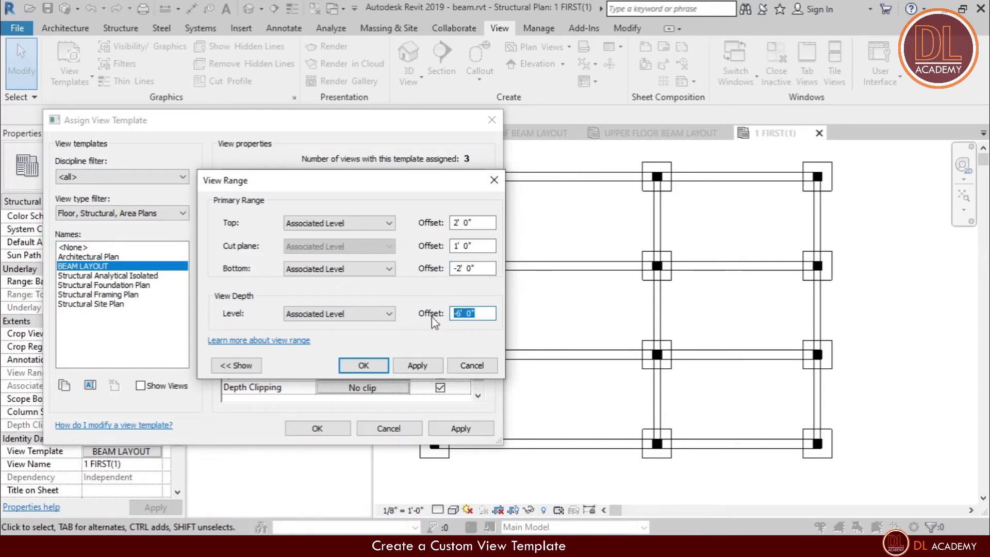
pyautogui.write('-')
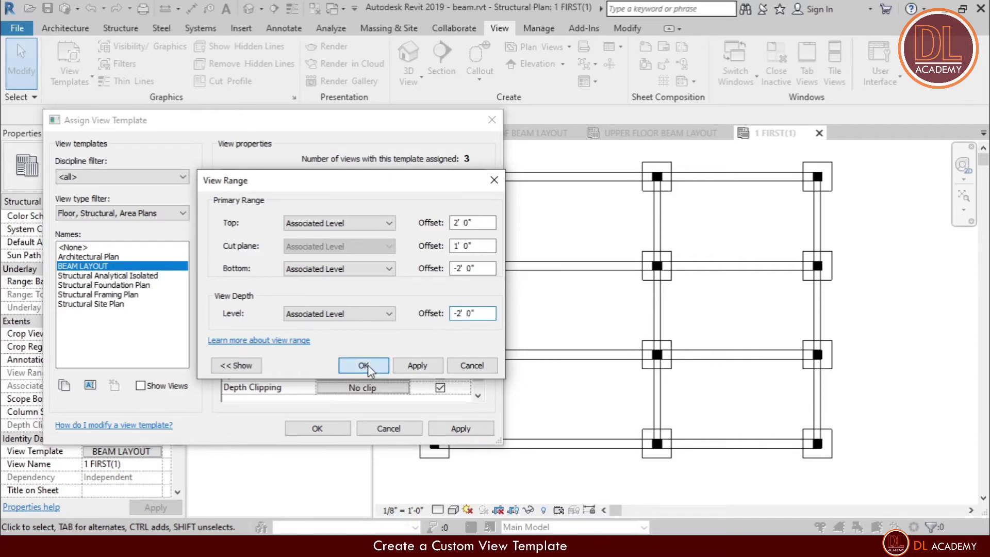
pyautogui.click(363, 365)
pyautogui.click(440, 434)
pyautogui.click(344, 435)
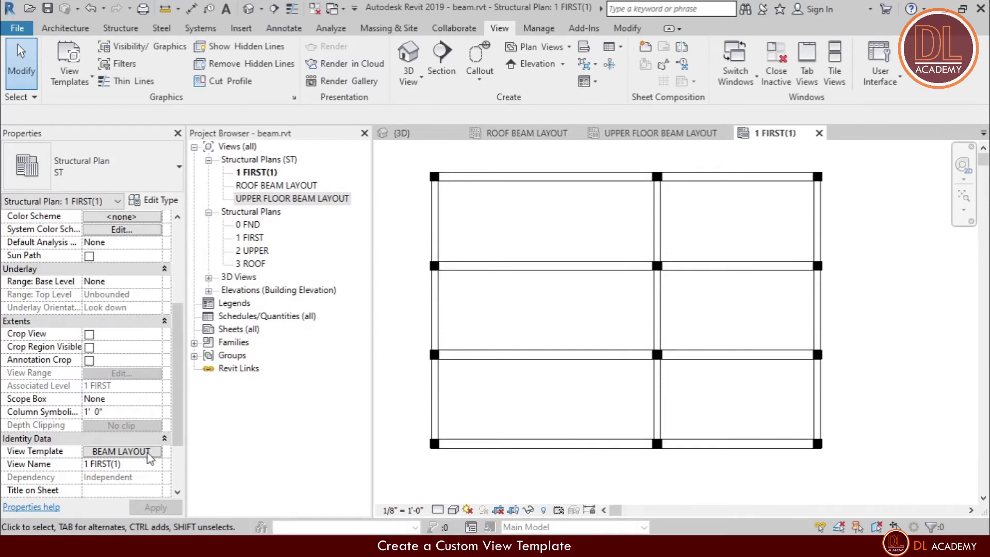
# Turn off the Structural Foundations category in the BEAM LAYOUT template's model overrides and apply the template
pyautogui.click(121, 452)
pyautogui.click(361, 257)
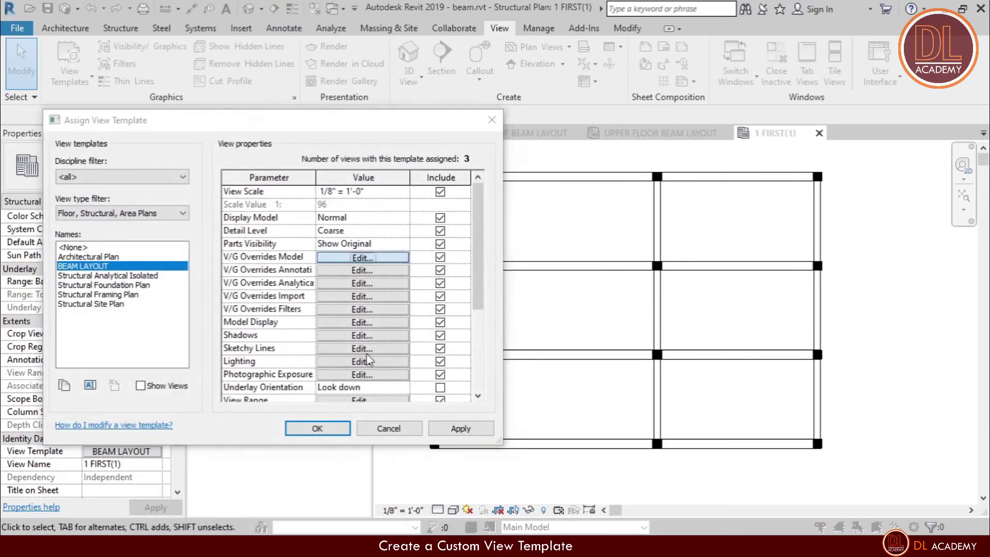
pyautogui.scroll(-3, 230, 326)
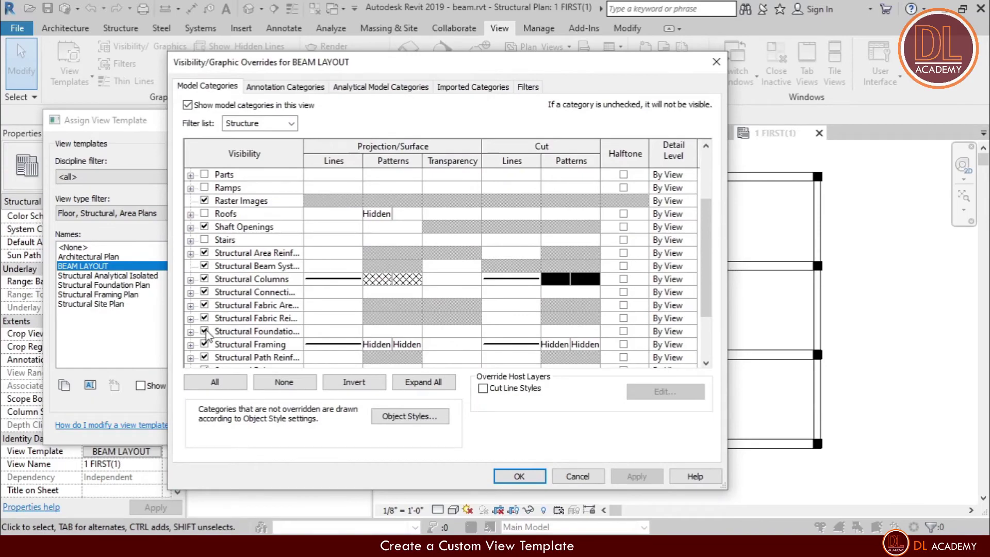
pyautogui.click(205, 331)
pyautogui.click(519, 476)
pyautogui.click(446, 429)
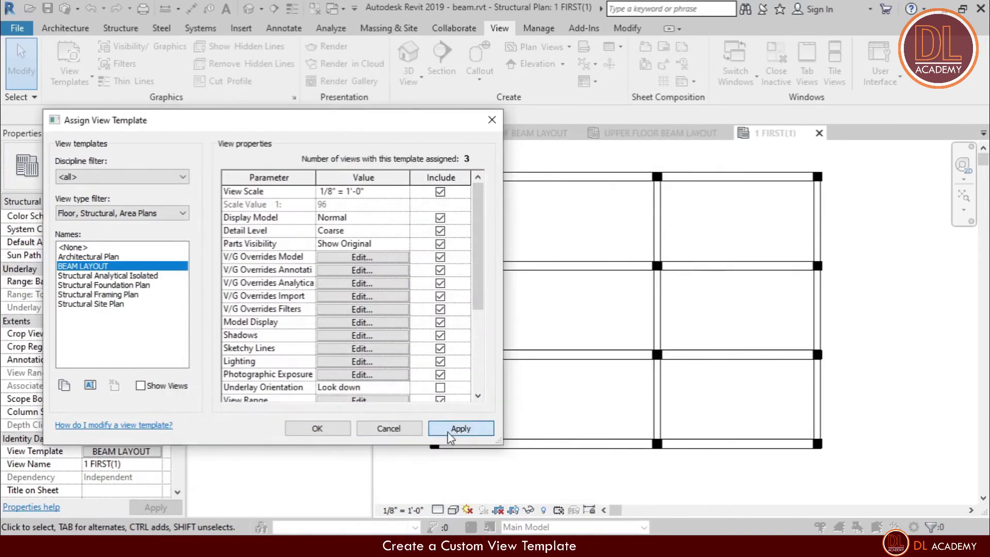
pyautogui.click(316, 428)
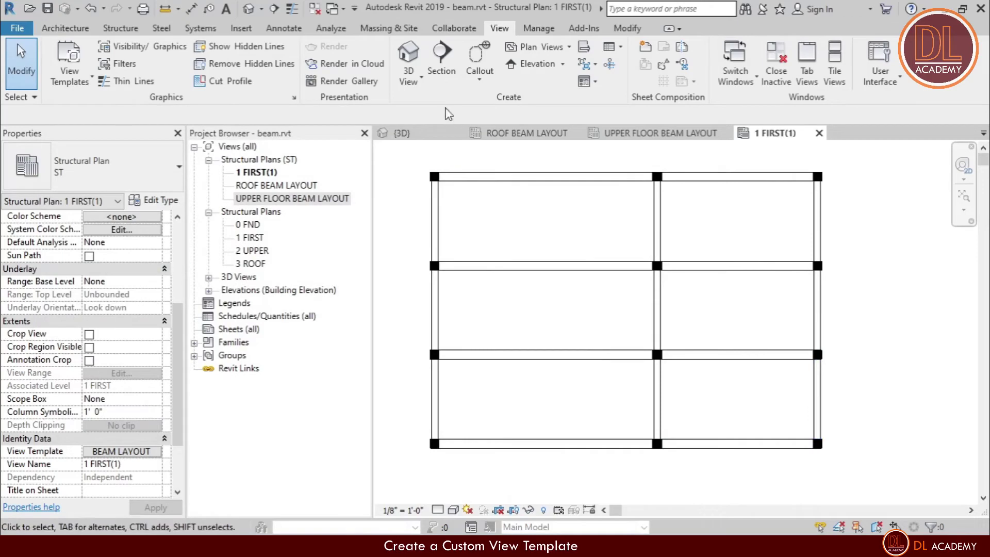
# Tag all untagged beams in the 1 FIRST(1) plan with the Structural Framing Tag : Standard
pyautogui.click(295, 29)
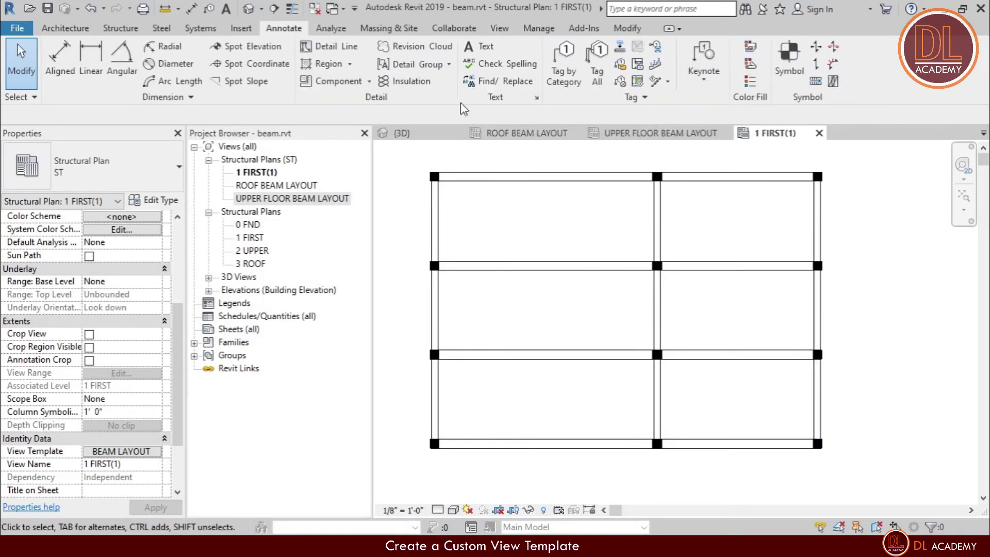
pyautogui.click(597, 70)
pyautogui.scroll(-3, 435, 295)
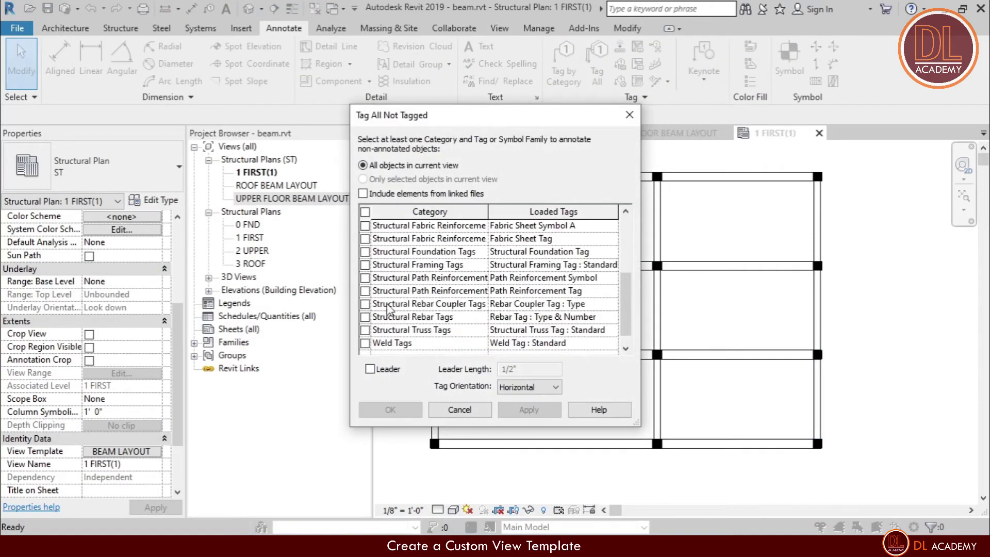
pyautogui.click(365, 265)
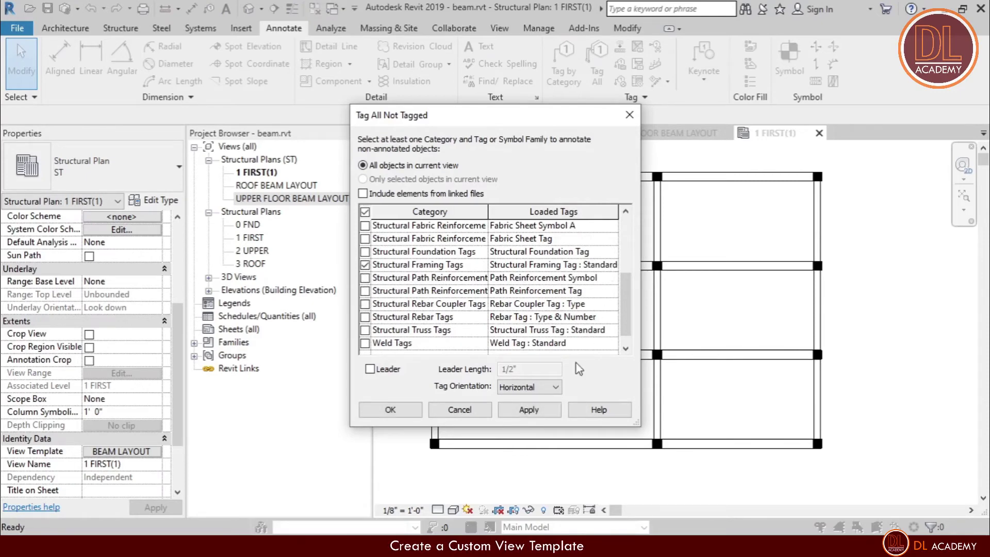
pyautogui.click(529, 410)
pyautogui.click(390, 409)
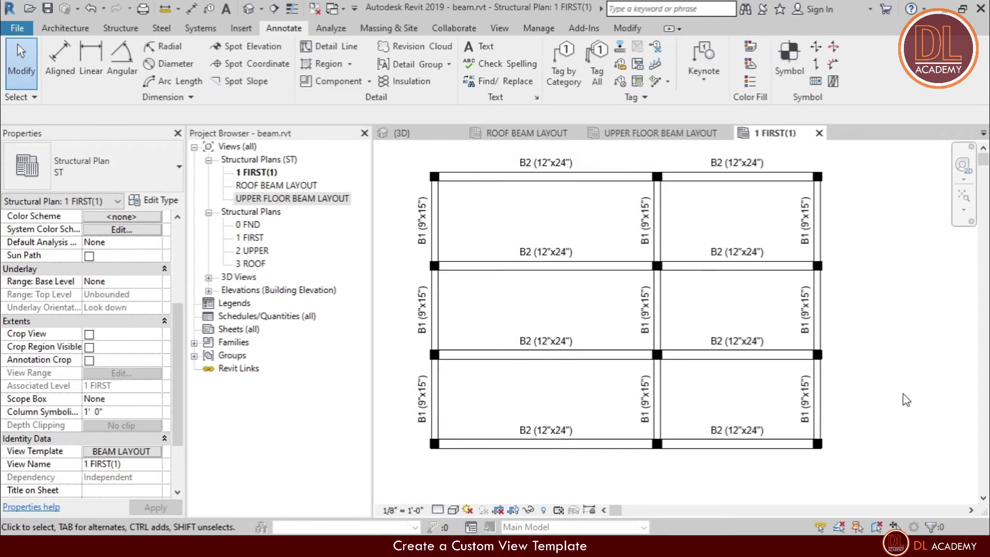
# Rename the 1 FIRST(1) structural plan as TIE BEAM LAYOUT
pyautogui.rightClick(249, 173)
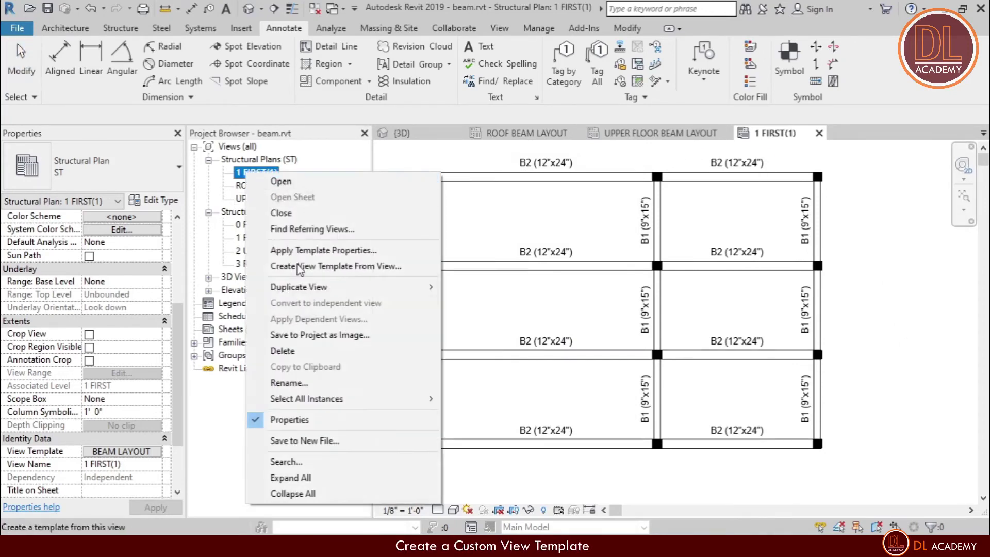
pyautogui.click(311, 382)
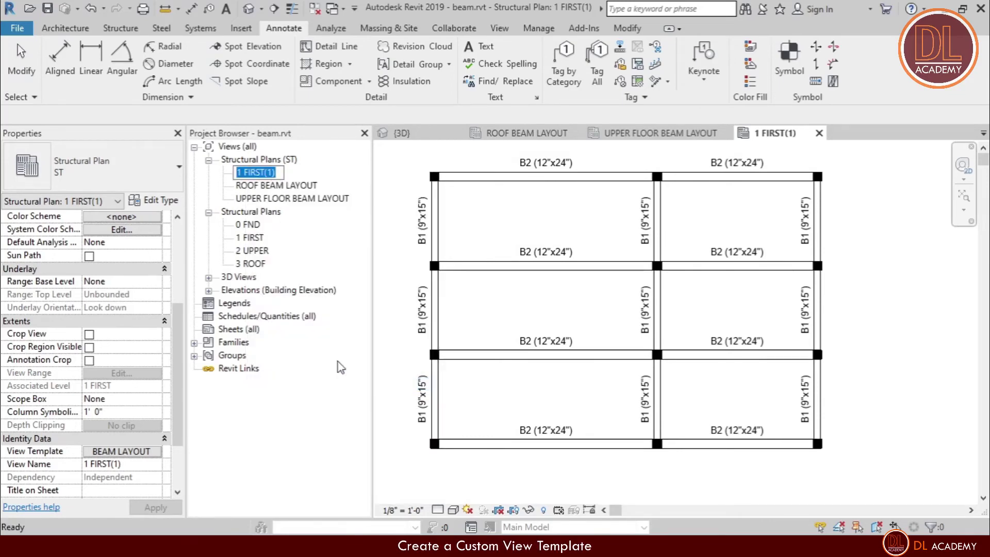
pyautogui.write('TIE')
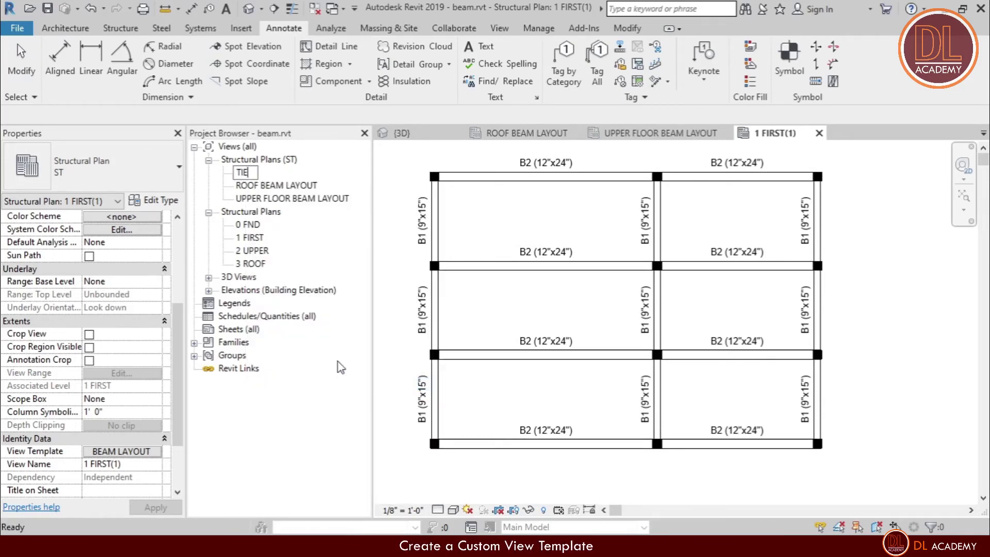
pyautogui.write(' BEAM LAYO')
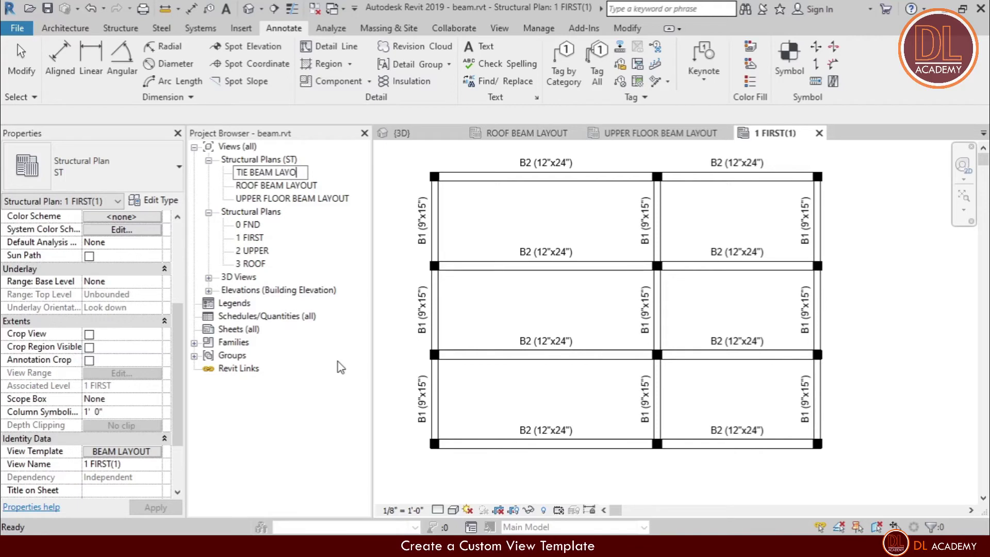
pyautogui.write('UT')
pyautogui.press('Return')
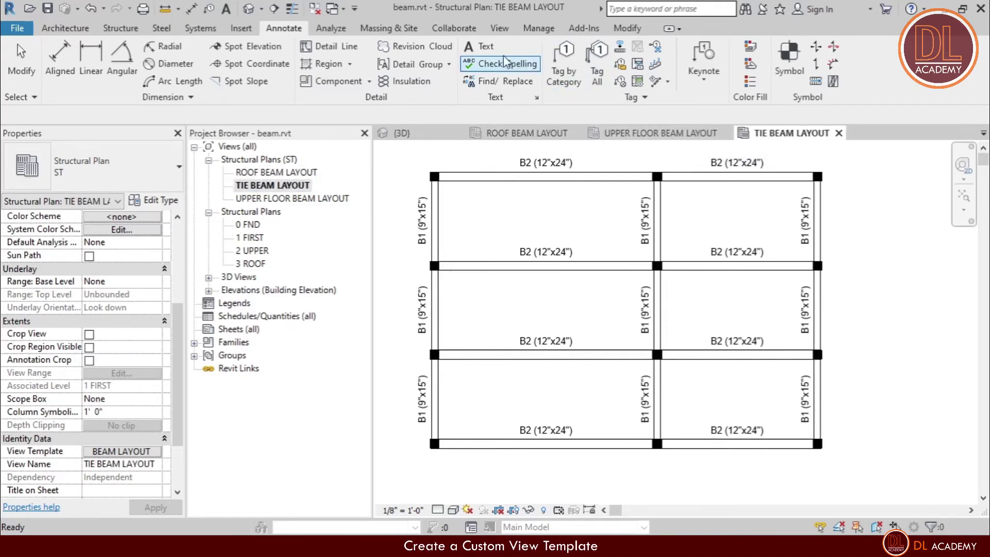
# Create a new structural plan of type ST for the 0 FND level
pyautogui.click(500, 28)
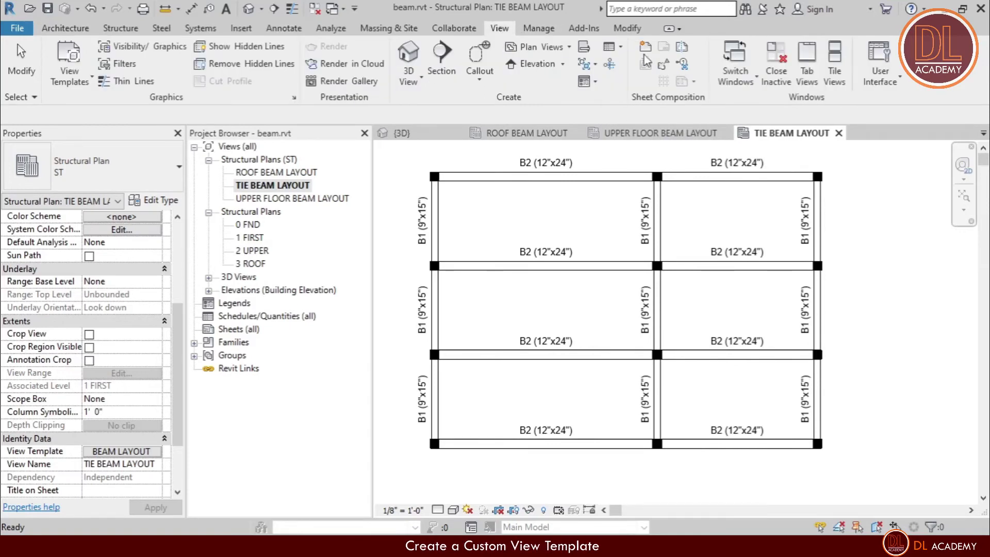
pyautogui.click(541, 47)
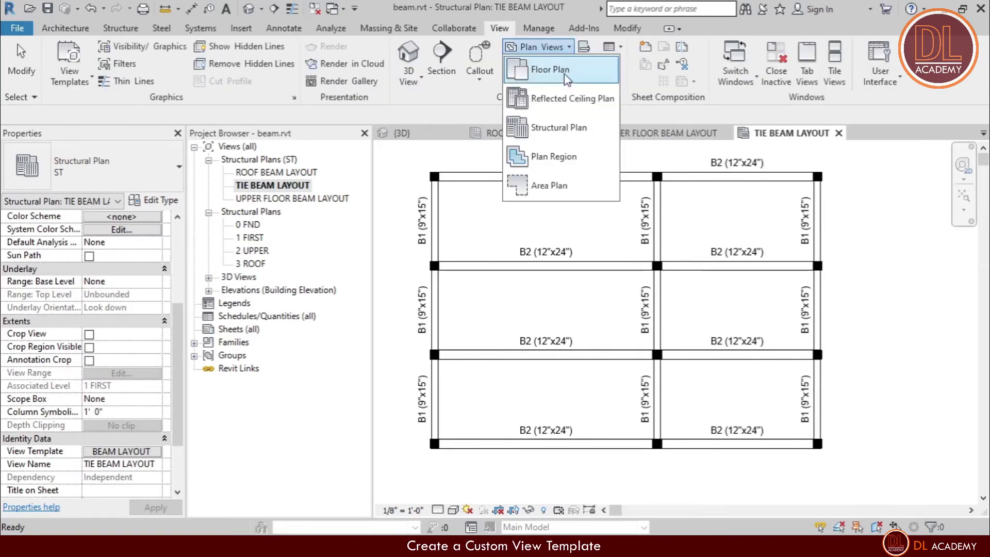
pyautogui.click(561, 127)
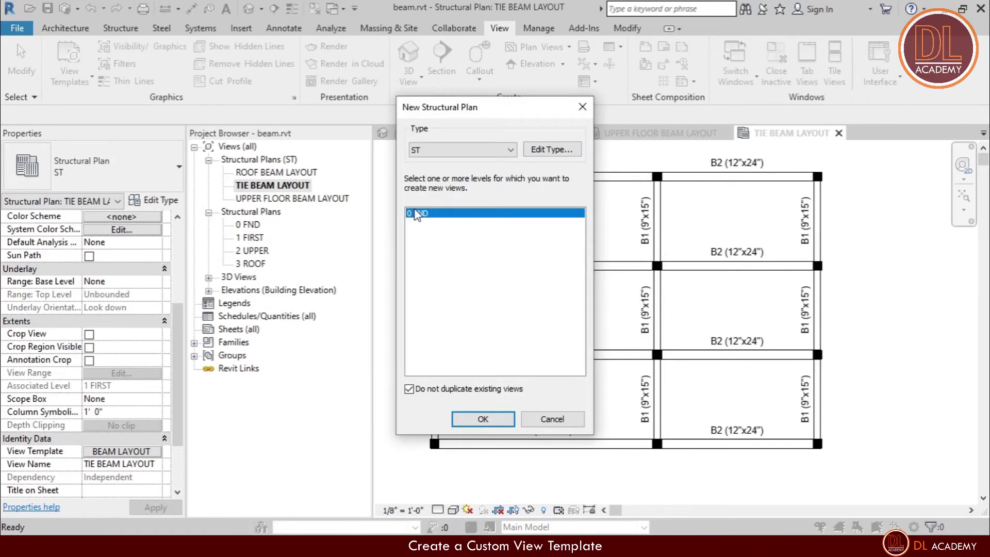
pyautogui.click(483, 419)
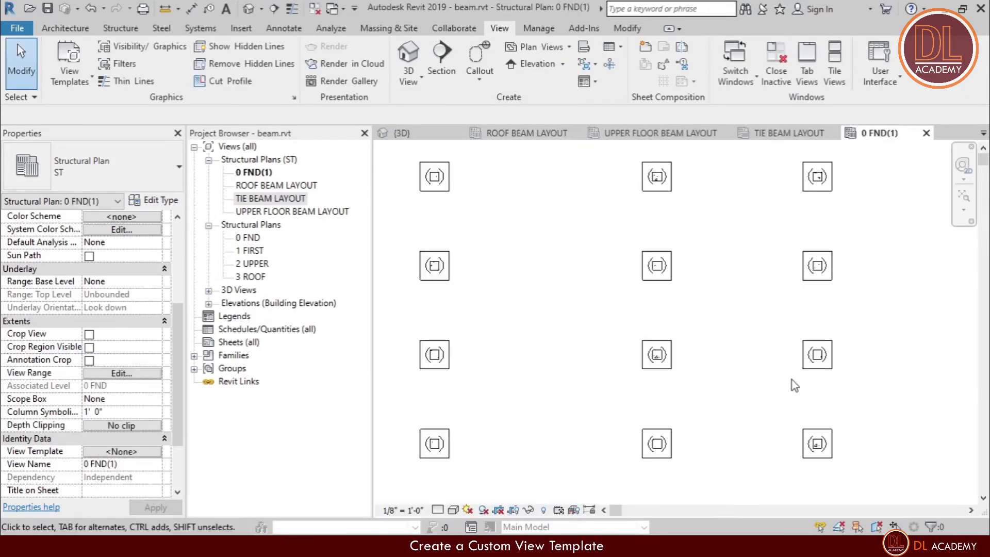
# Assign the Structural Foundation Plan view template to the new 0 FND(1) structural plan
pyautogui.scroll(-2, 731, 392)
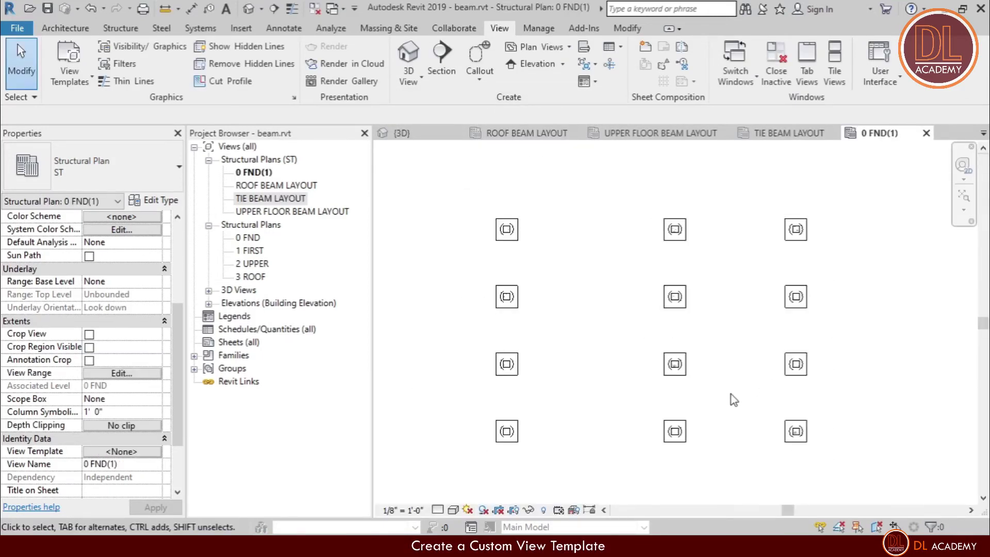
pyautogui.scroll(-2, 135, 433)
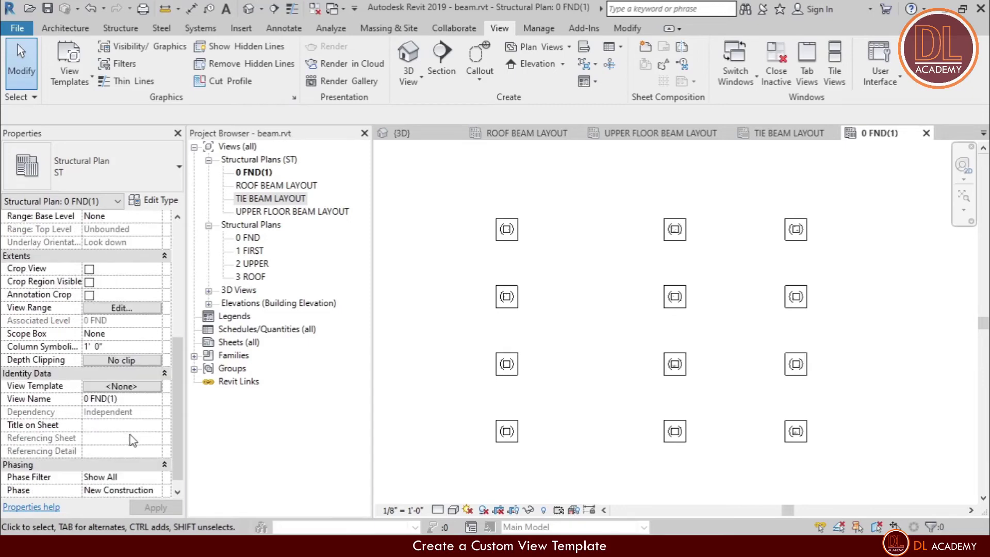
pyautogui.click(135, 387)
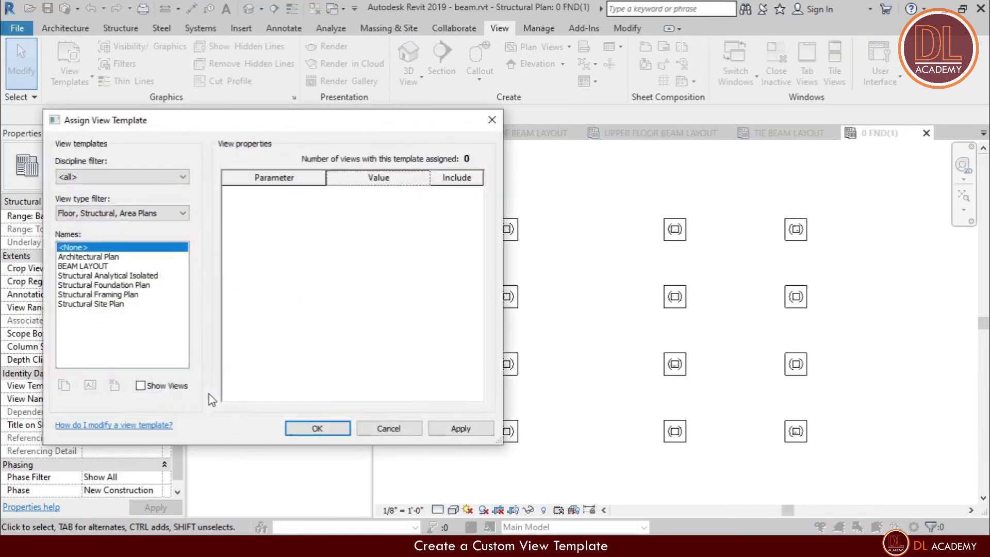
pyautogui.click(115, 286)
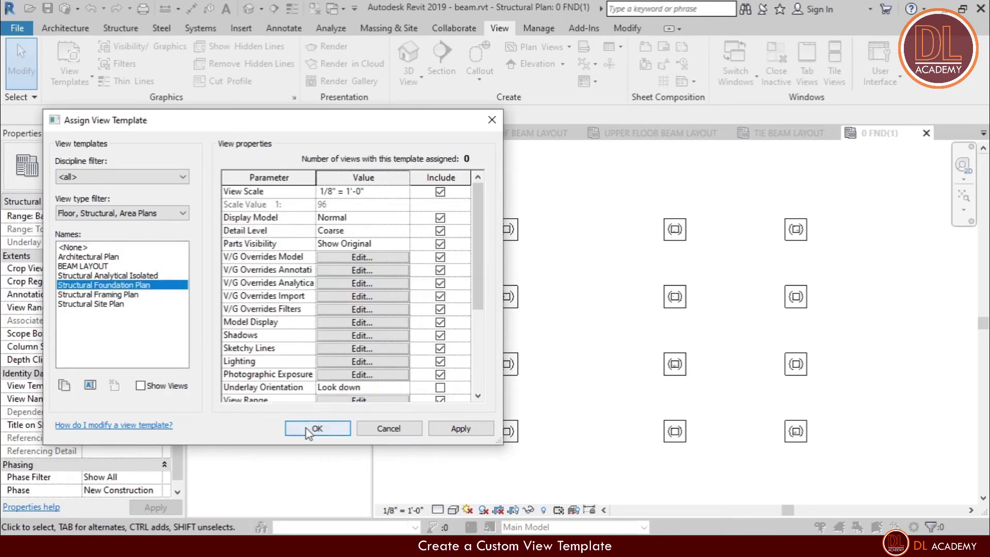
pyautogui.click(288, 427)
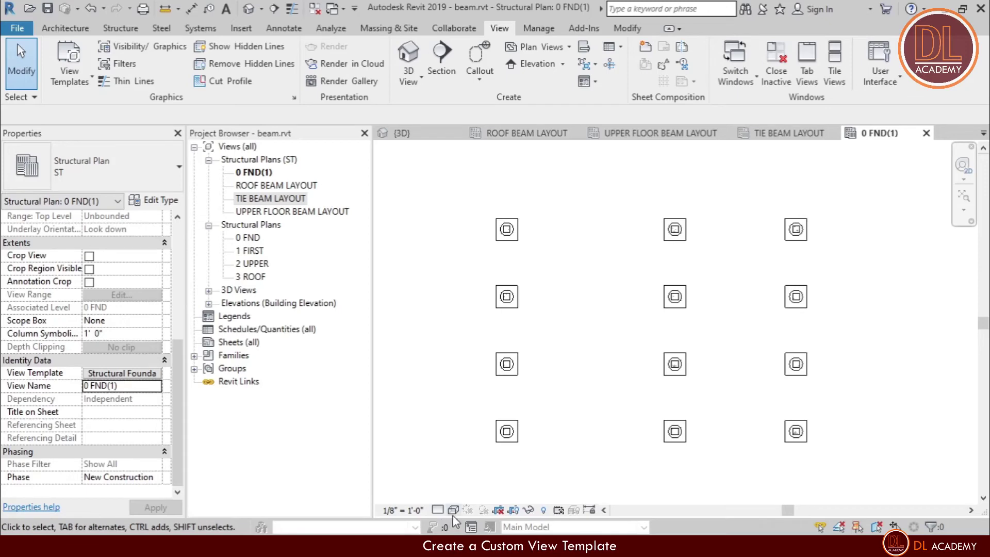
# Duplicate the Structural Foundation Plan view template under the name FOUNDATION LAYOUT
pyautogui.click(105, 375)
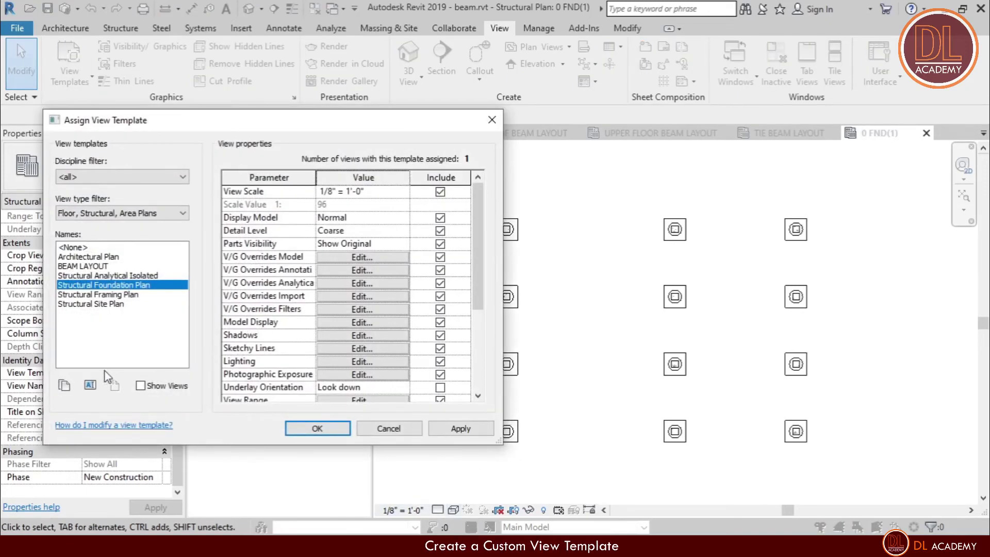
pyautogui.click(64, 385)
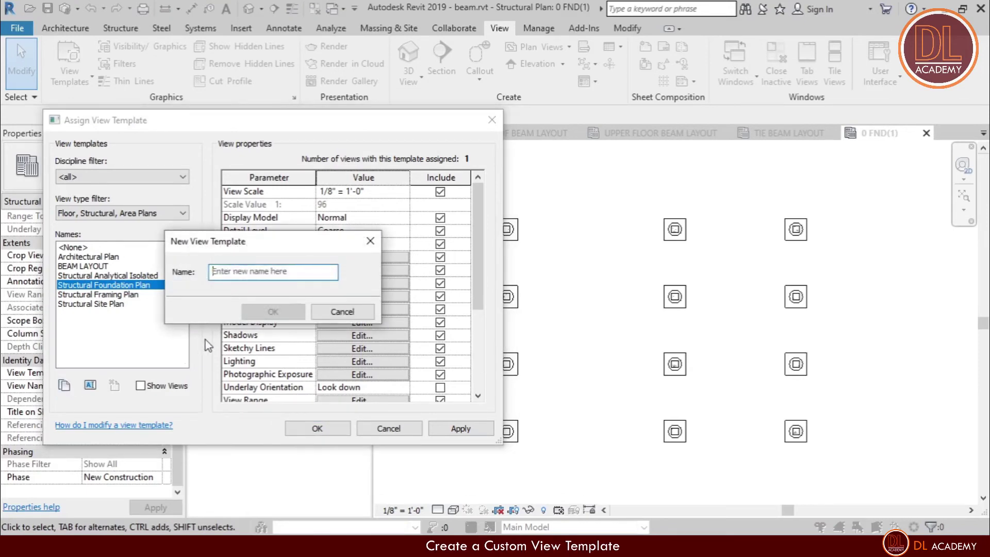
pyautogui.write('FOUNDA')
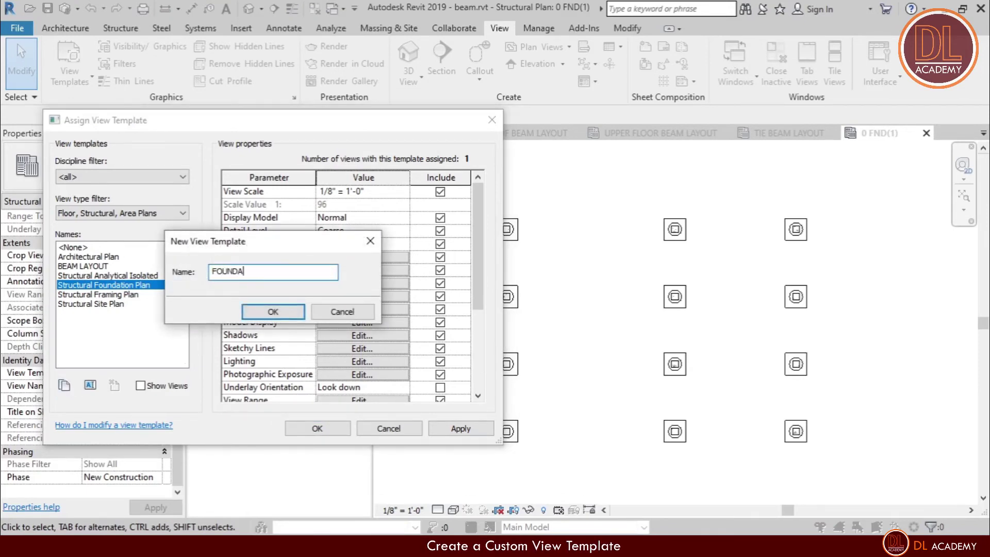
pyautogui.write('TION ')
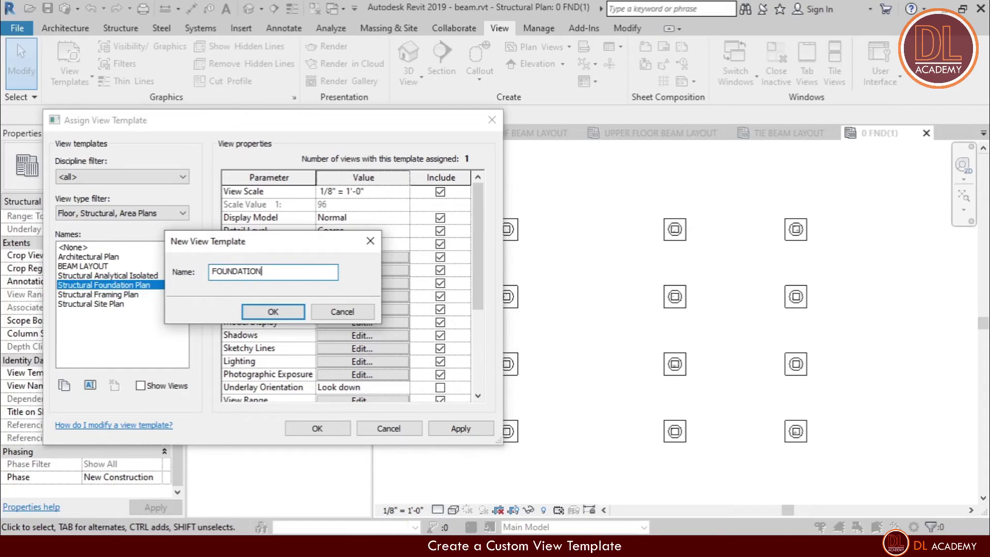
pyautogui.write('LAYOUT')
pyautogui.press('BackSpace')
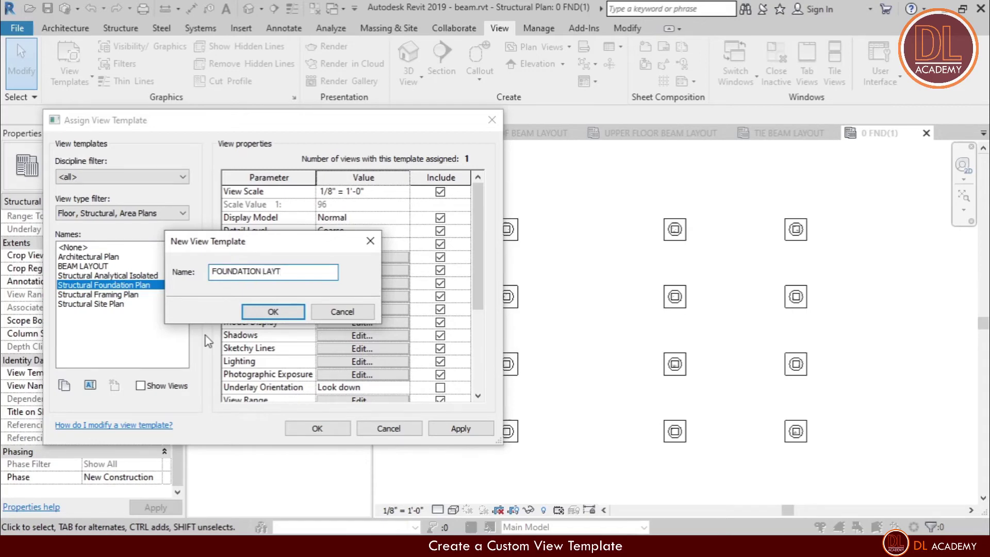
pyautogui.write('OUT')
pyautogui.press('Return')
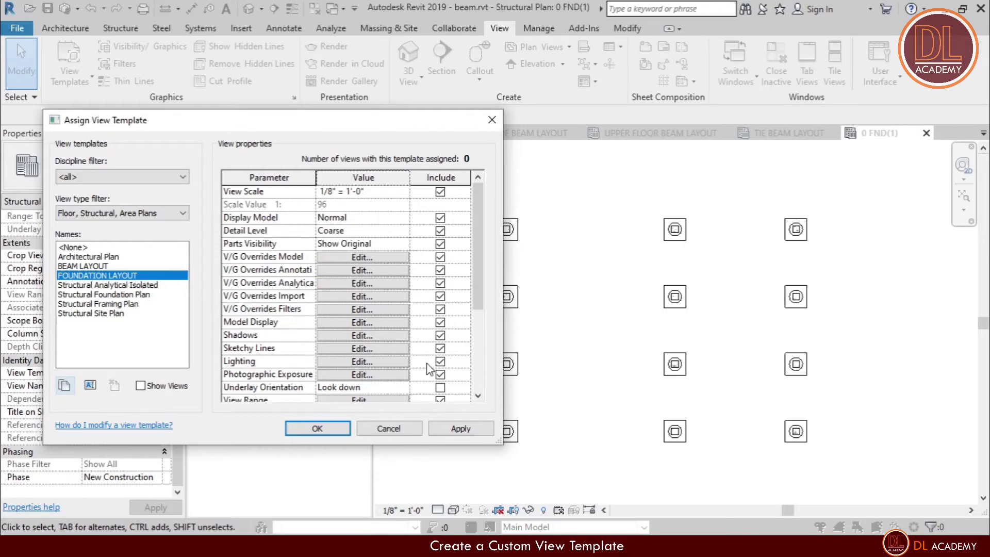
# Set the FOUNDATION LAYOUT template's model display style to Hidden Line and its detail level to Medium
pyautogui.scroll(-1, 356, 292)
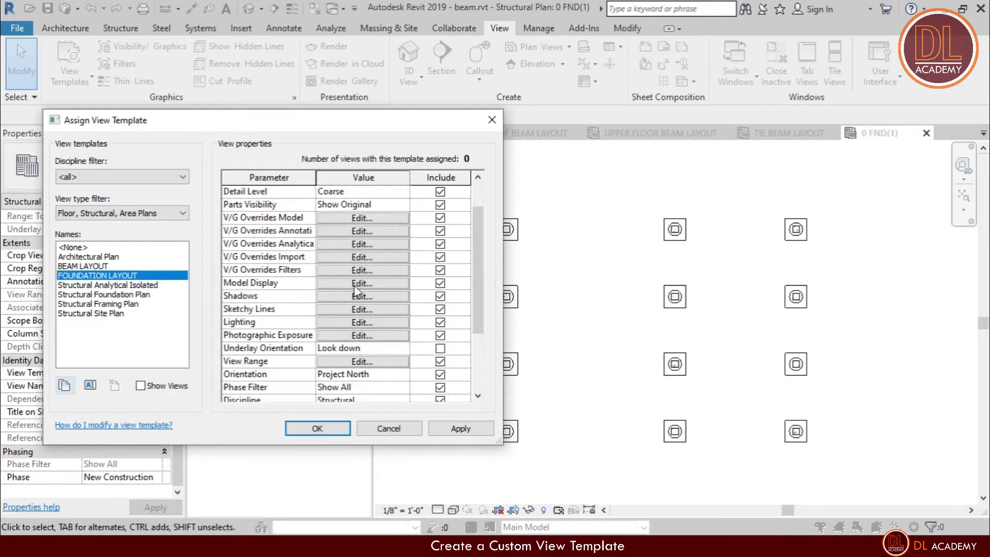
pyautogui.click(355, 284)
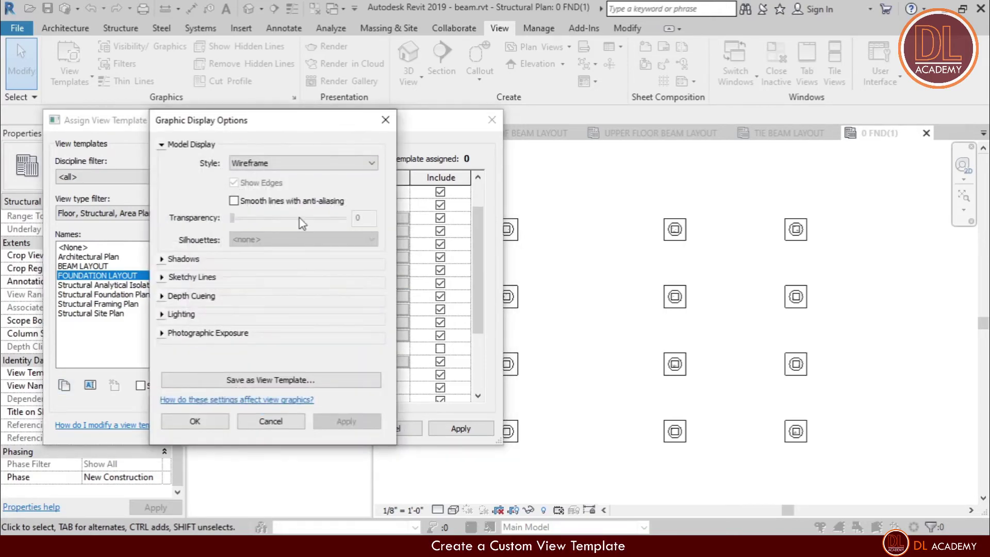
pyautogui.click(287, 164)
pyautogui.click(279, 186)
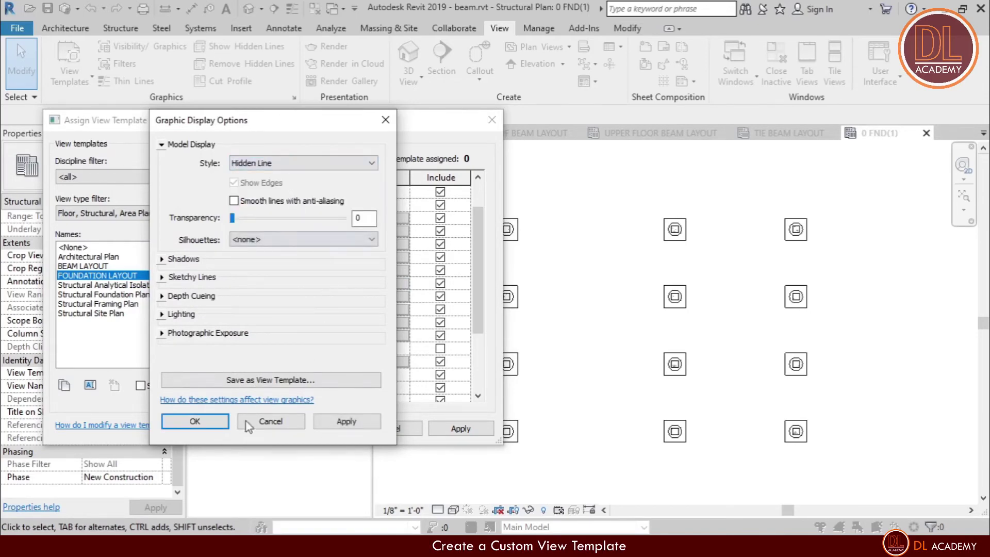
pyautogui.click(207, 425)
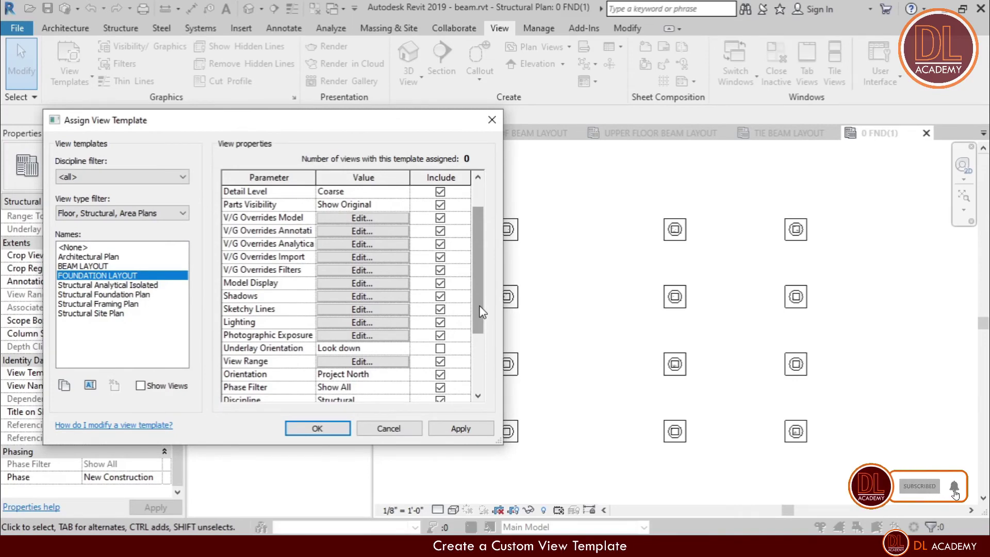
pyautogui.moveTo(481, 312); pyautogui.dragTo(481, 287)
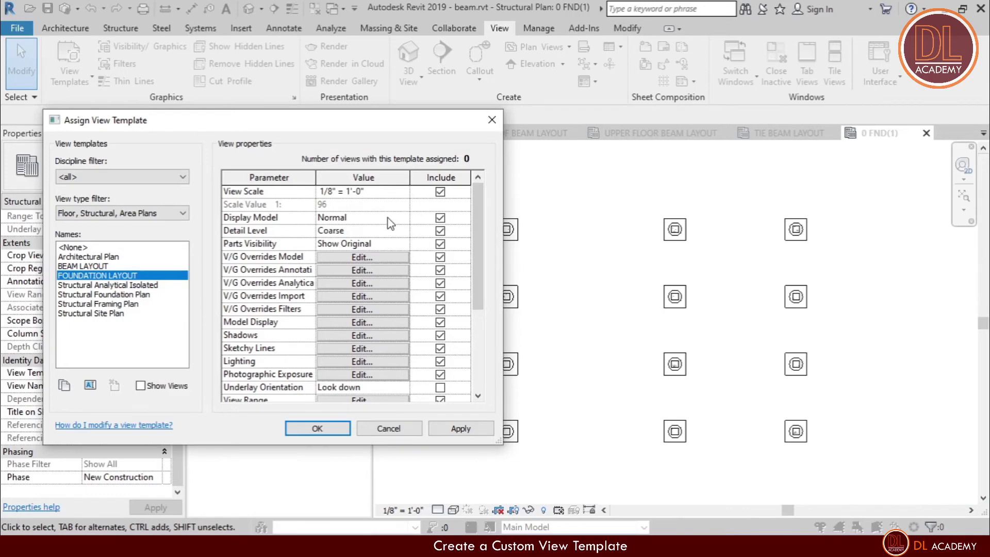
pyautogui.click(405, 231)
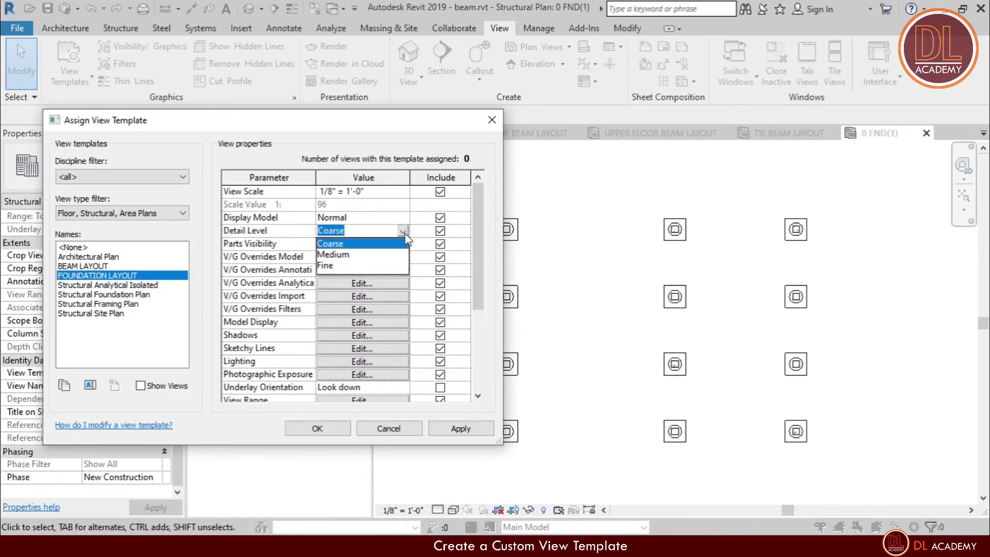
pyautogui.click(346, 255)
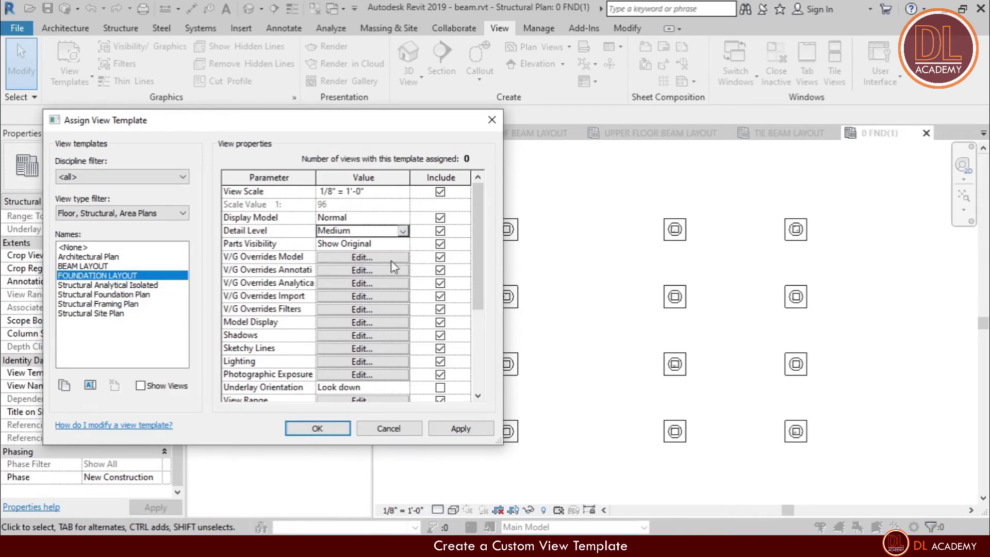
# In the template's model overrides, set the Structural Columns projection line weight to 2 and override their cut line weight
pyautogui.click(364, 257)
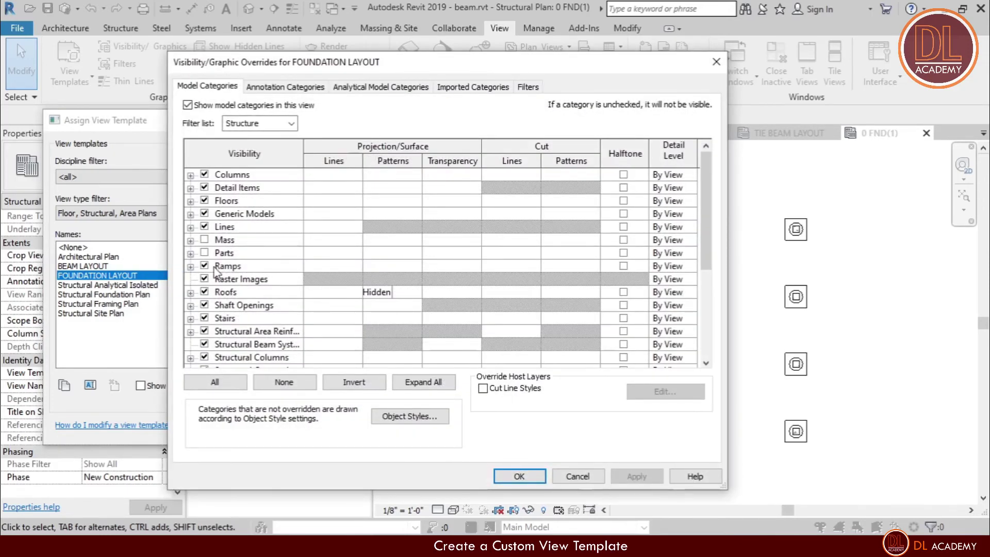
pyautogui.scroll(-2, 216, 272)
pyautogui.scroll(-4, 215, 287)
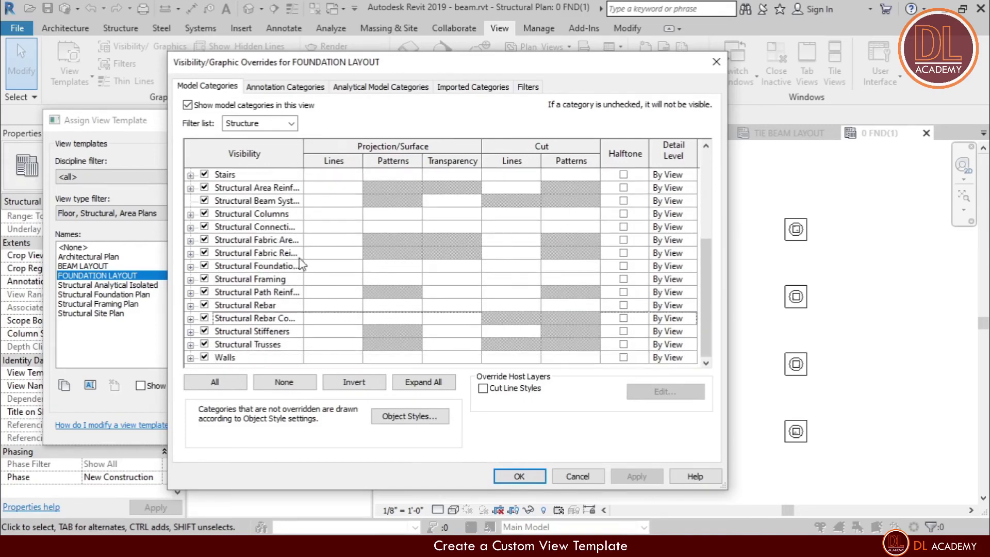
pyautogui.scroll(6, 279, 302)
pyautogui.scroll(-2, 258, 319)
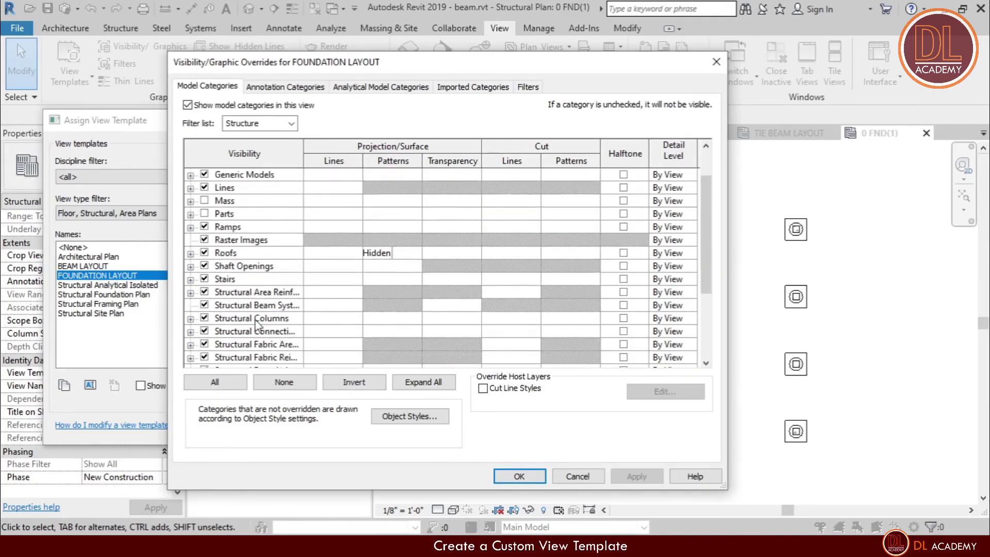
pyautogui.scroll(-1, 257, 324)
pyautogui.click(262, 295)
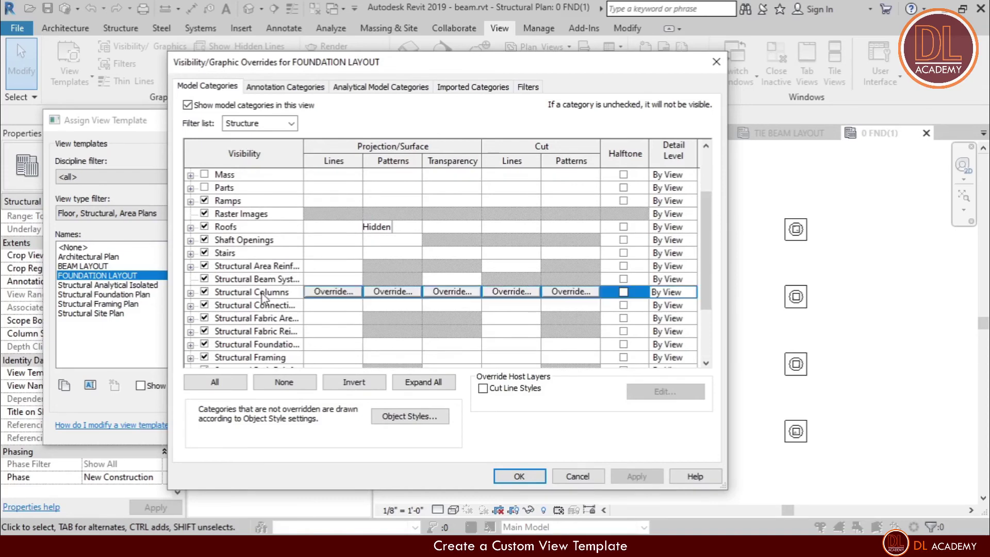
pyautogui.click(334, 292)
pyautogui.scroll(-2, 436, 303)
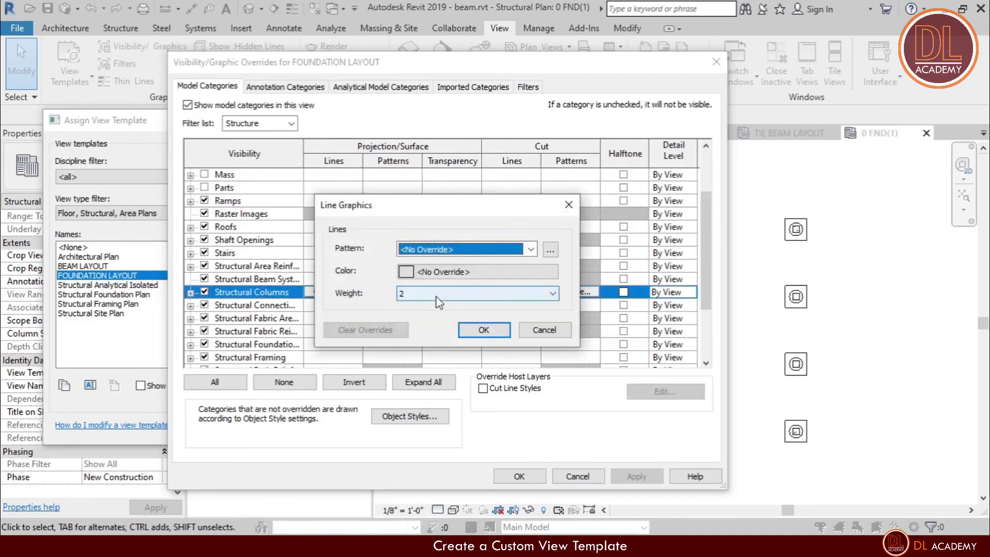
pyautogui.click(485, 329)
pyautogui.click(511, 292)
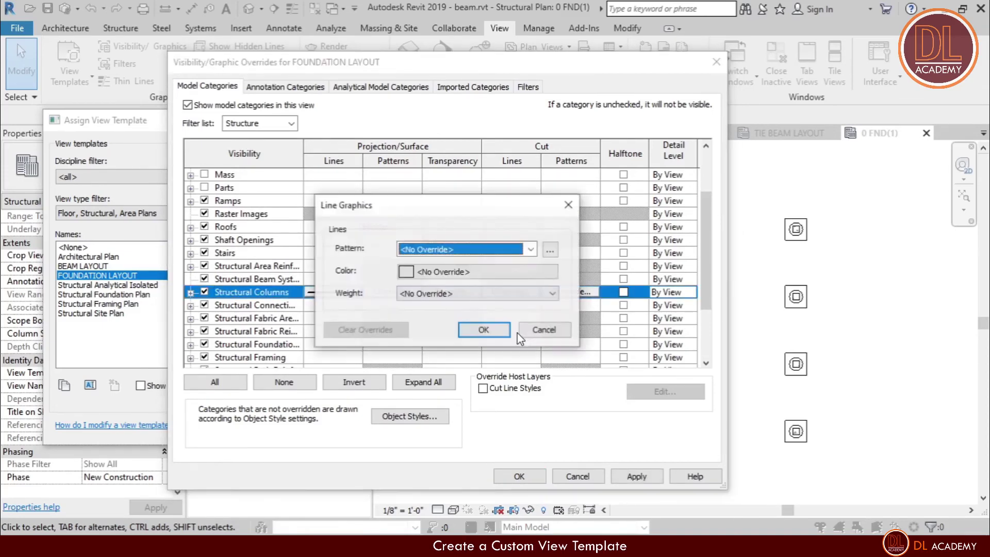
pyautogui.scroll(-3, 513, 294)
pyautogui.click(485, 330)
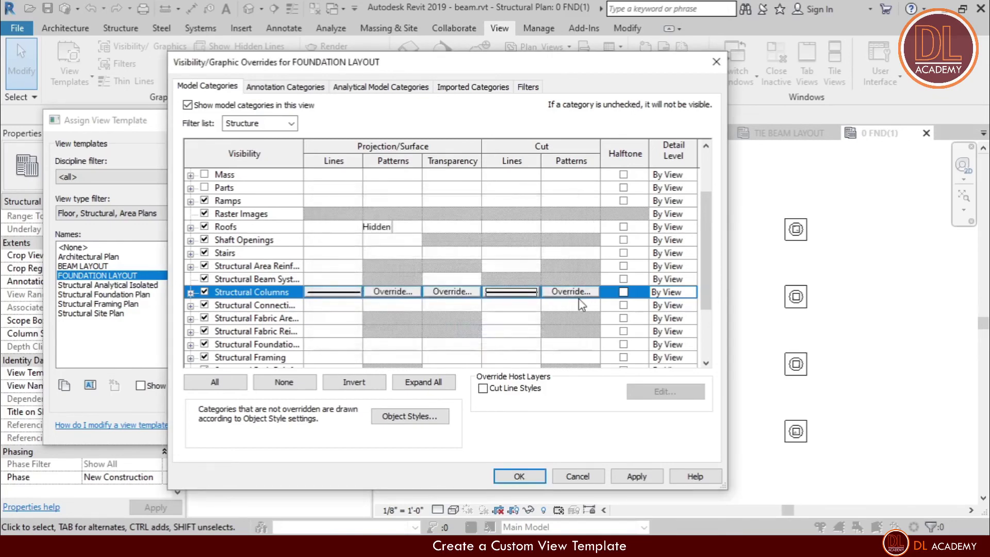
# Override the Structural Columns cut and projection patterns with Solid fill for both foreground and background
pyautogui.click(576, 297)
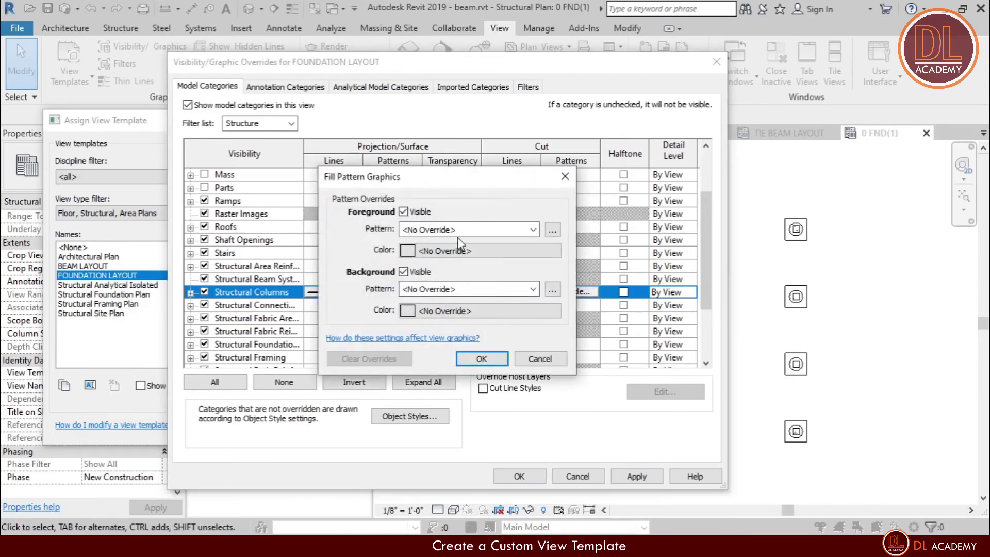
pyautogui.scroll(-1, 458, 235)
pyautogui.scroll(-1, 466, 292)
pyautogui.click(482, 359)
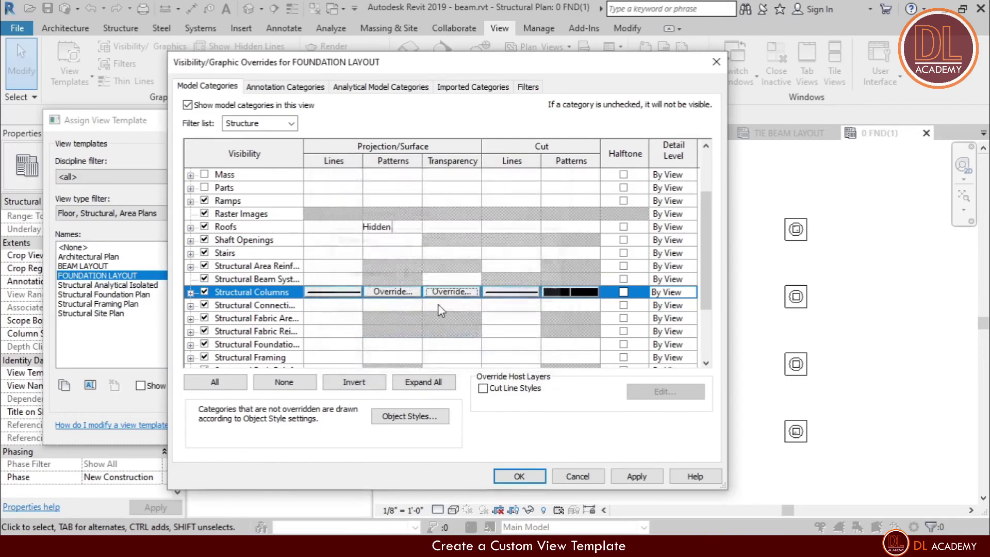
pyautogui.click(393, 292)
pyautogui.scroll(-1, 446, 233)
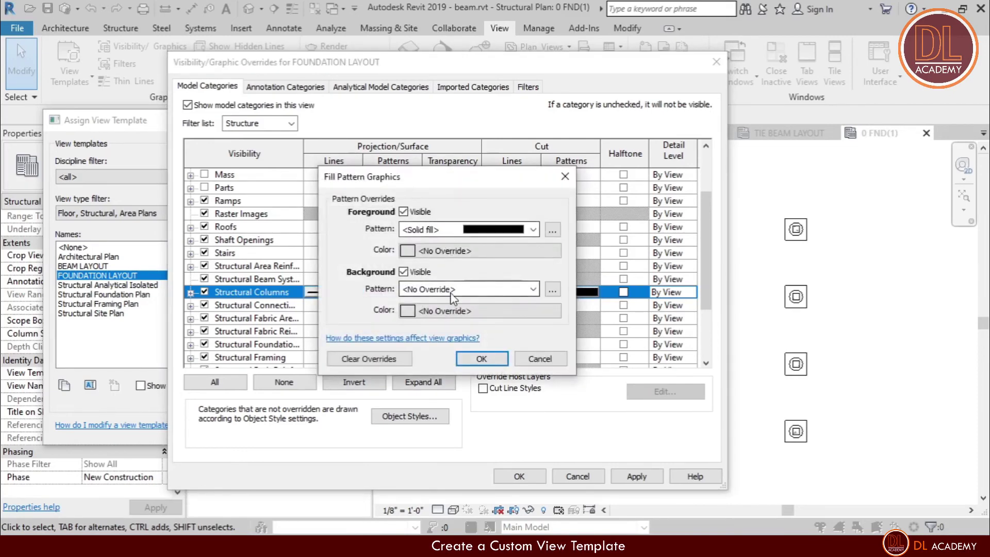
pyautogui.scroll(-1, 466, 291)
pyautogui.click(481, 359)
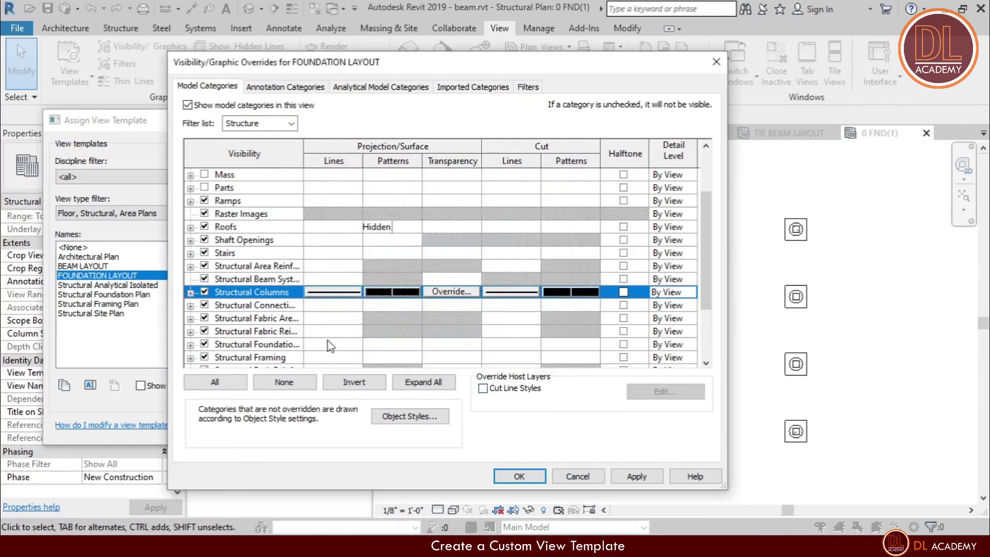
# Set the Structural Foundations projection line weight to 3 and override their cut line weight
pyautogui.scroll(-1, 330, 346)
pyautogui.click(313, 319)
pyautogui.click(333, 318)
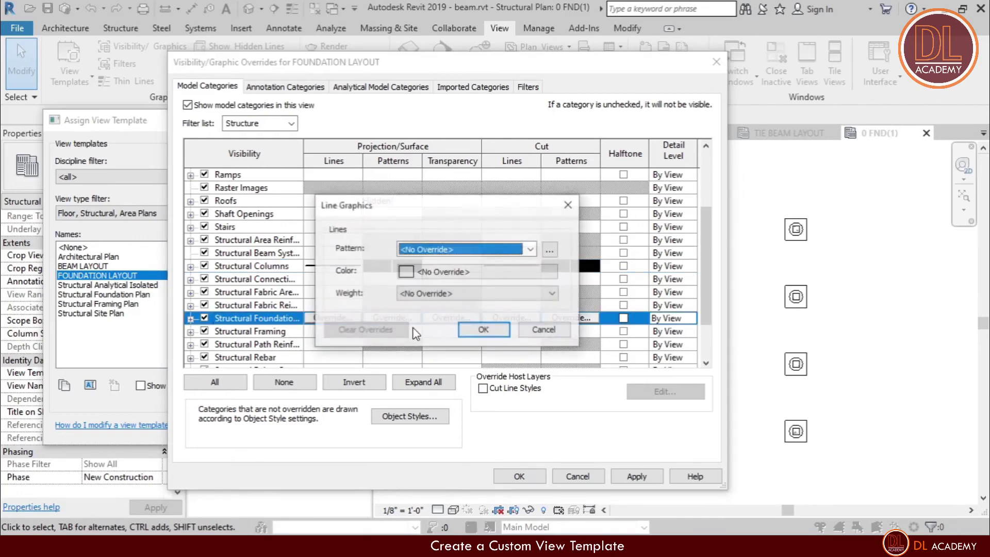
pyautogui.scroll(-2, 444, 295)
pyautogui.click(484, 330)
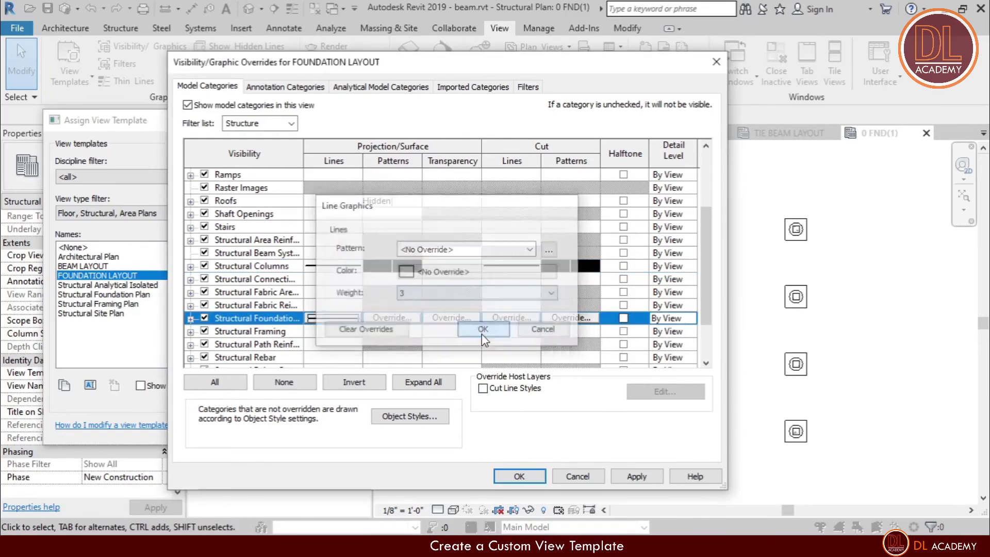
pyautogui.click(426, 317)
pyautogui.scroll(-2, 426, 295)
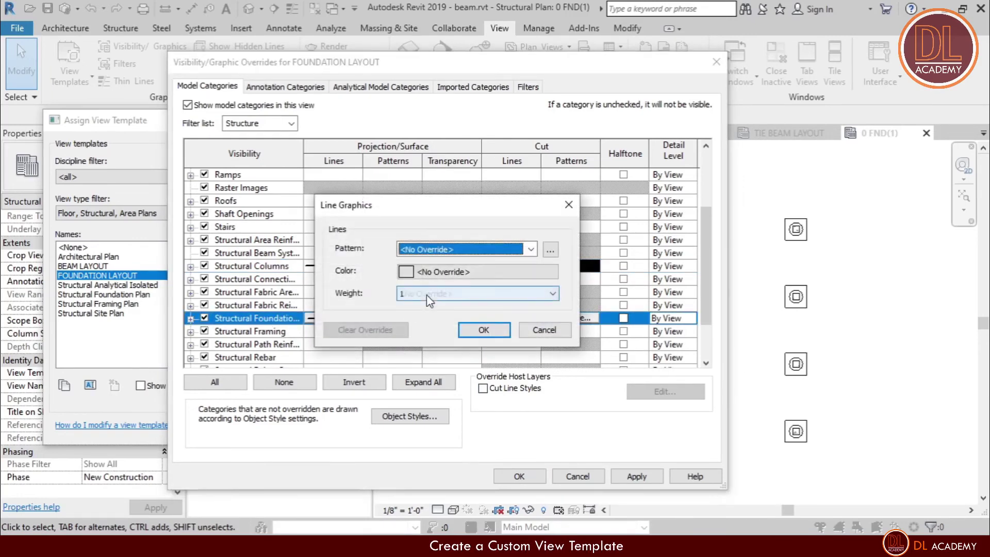
pyautogui.click(484, 330)
# Hide the foreground and background patterns of Structural Foundations for both cut and projection
pyautogui.click(565, 318)
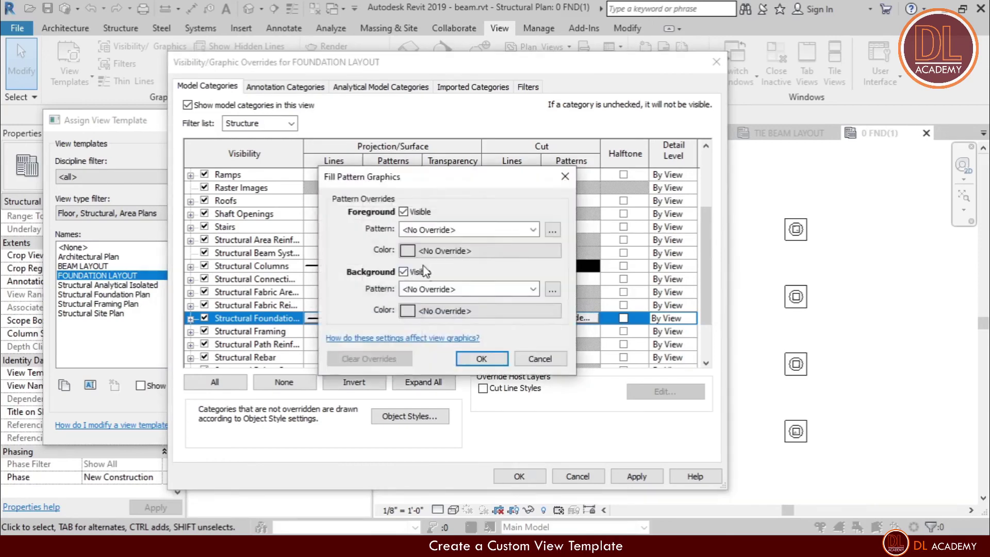
pyautogui.click(421, 213)
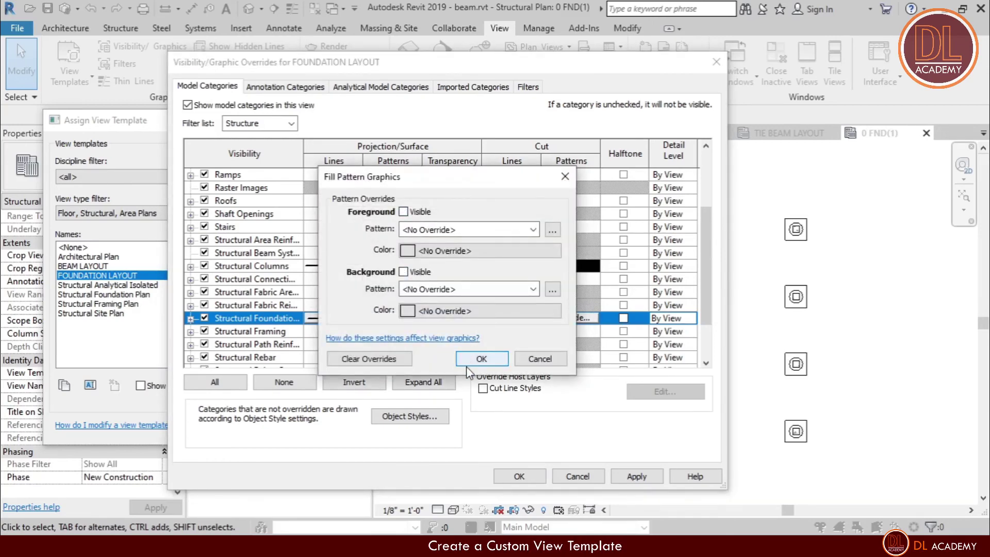
pyautogui.click(482, 359)
pyautogui.click(407, 318)
pyautogui.click(420, 271)
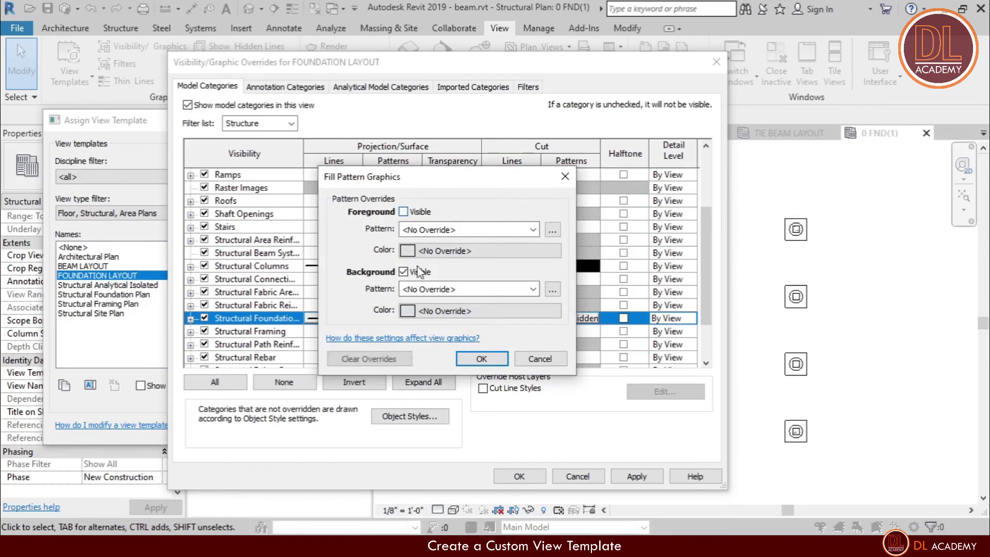
pyautogui.click(482, 359)
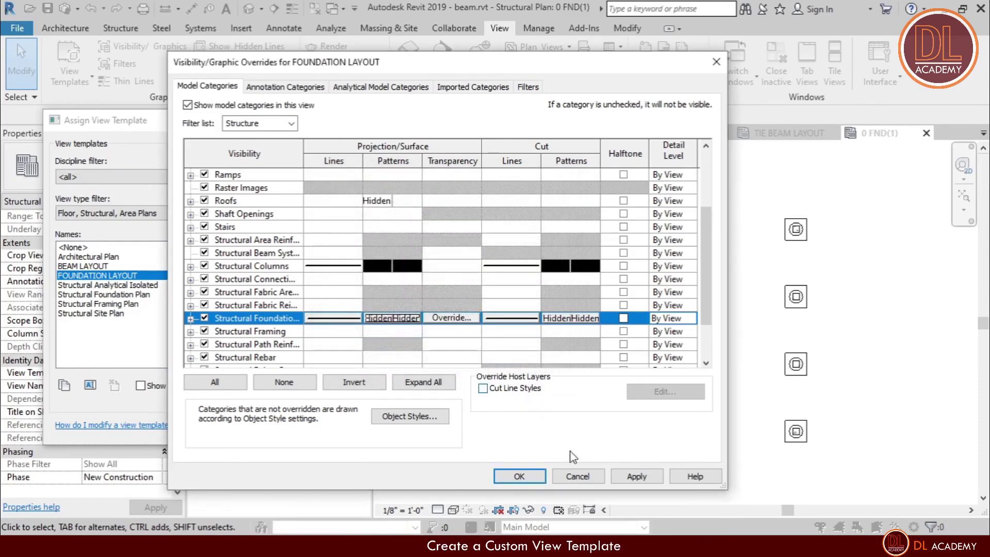
# Apply the model category overrides and assign the FOUNDATION LAYOUT template to the 0 FND(1) plan
pyautogui.click(634, 478)
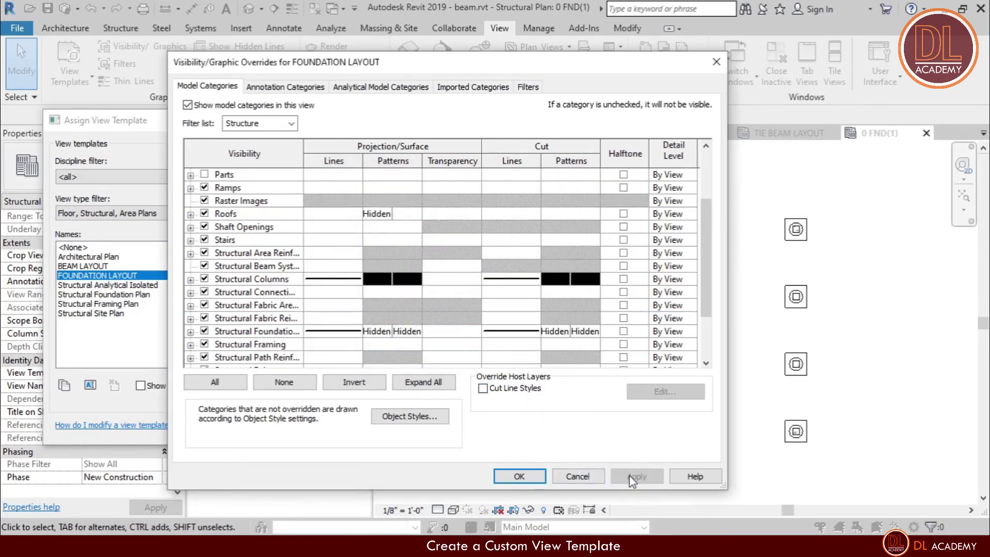
pyautogui.click(519, 477)
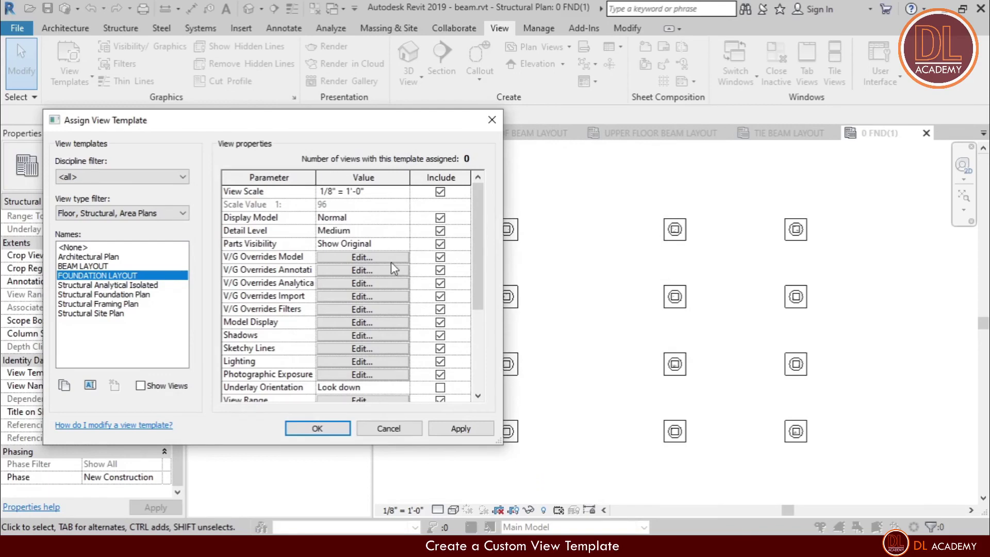
pyautogui.click(318, 430)
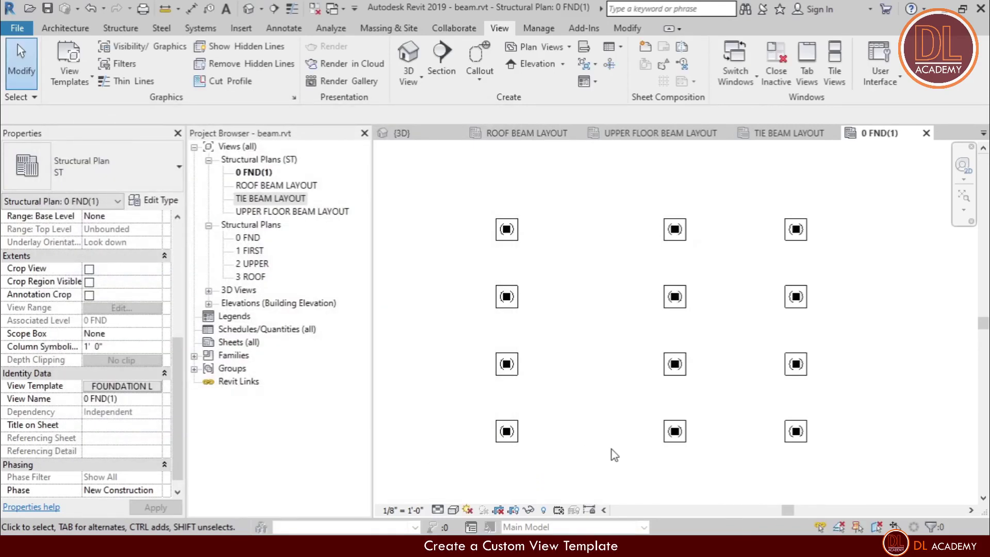
pyautogui.scroll(-2, 497, 460)
pyautogui.scroll(6, 496, 447)
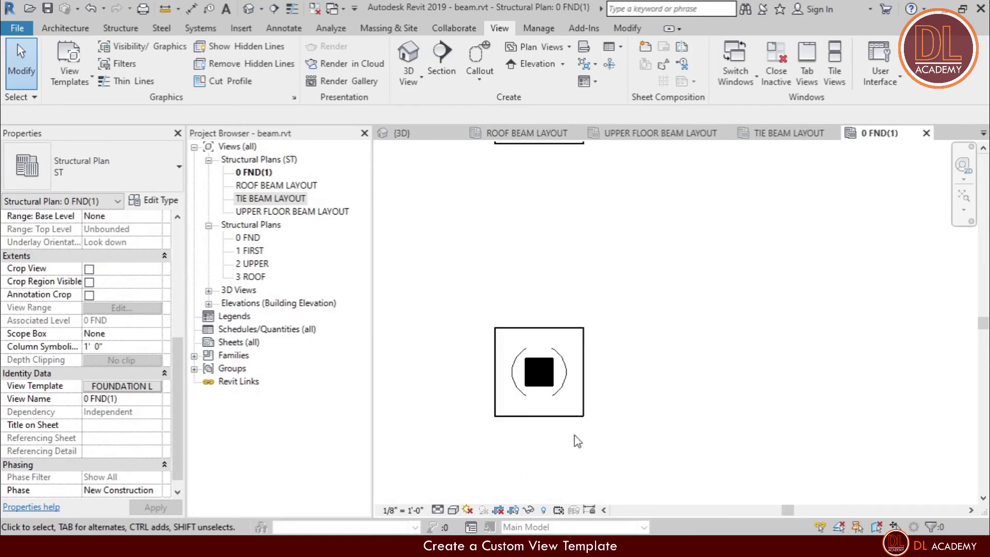
# Turn on Crop View and Crop Region Visible for the 0 FND(1) plan
pyautogui.scroll(2, 497, 410)
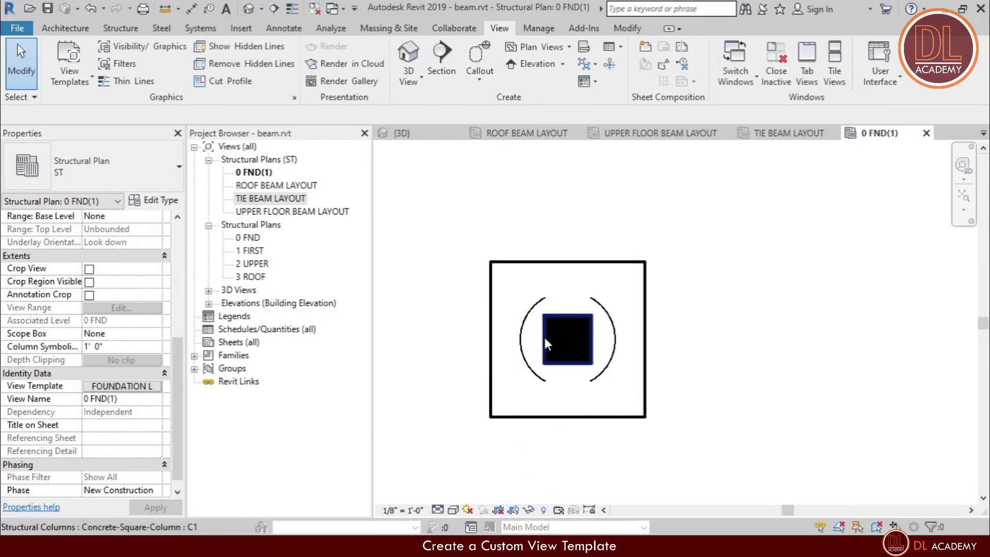
pyautogui.scroll(-5, 478, 408)
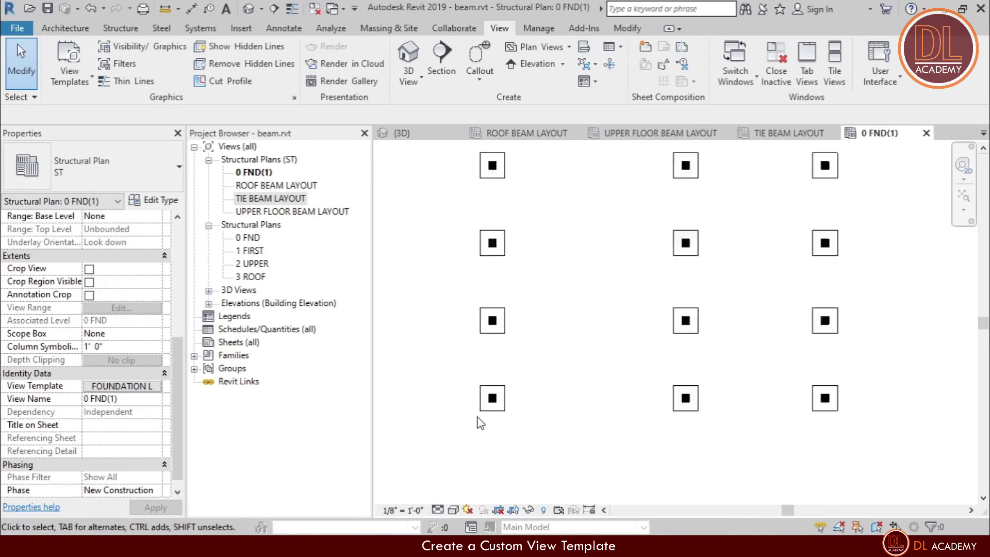
pyautogui.scroll(-3, 480, 423)
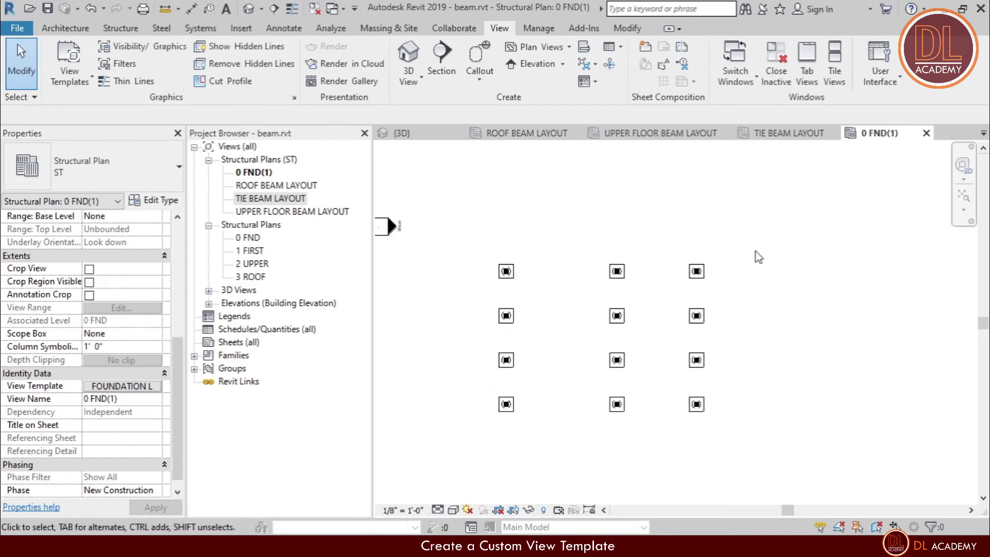
pyautogui.scroll(-2, 759, 261)
pyautogui.scroll(2, 772, 320)
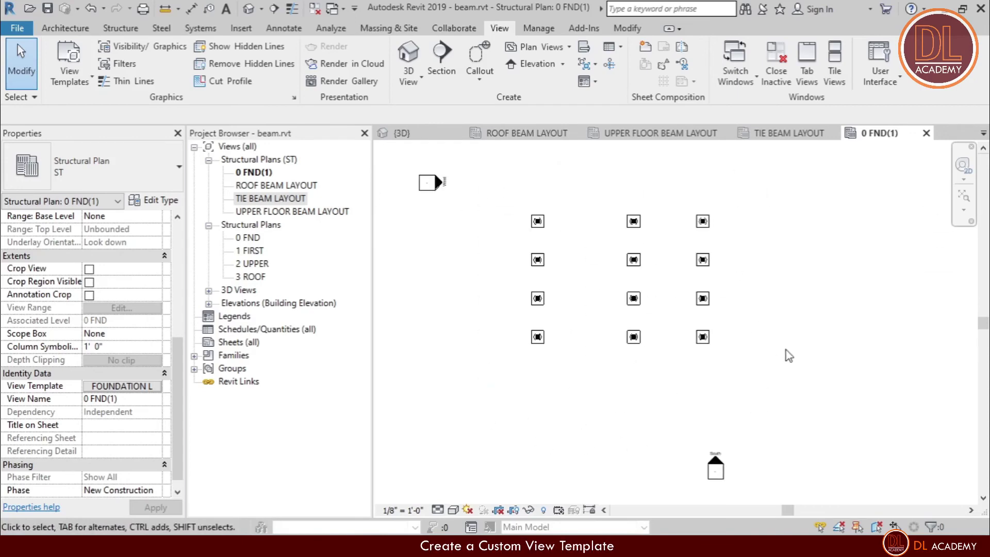
pyautogui.click(89, 281)
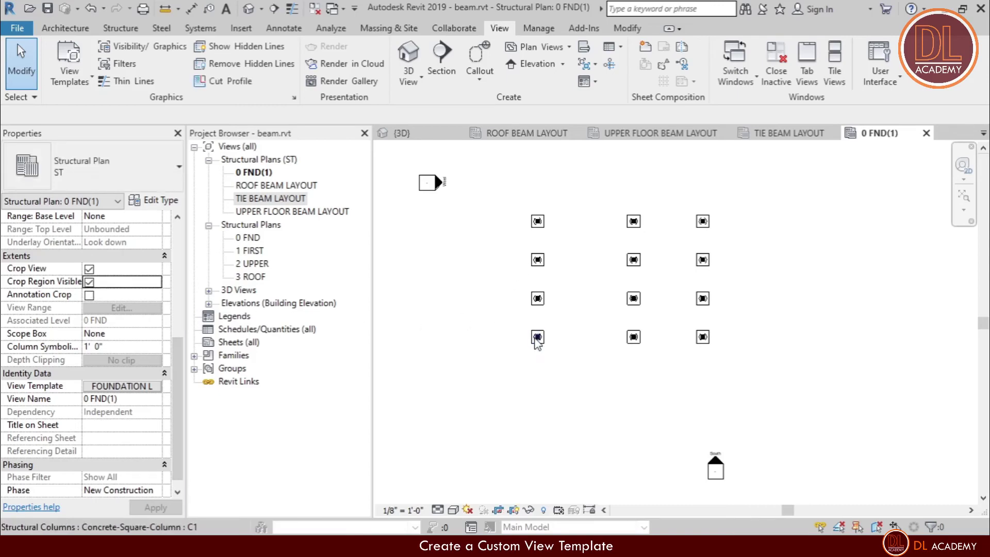
pyautogui.scroll(-2, 537, 335)
# Shrink the crop region on all four sides to fit closely around the grid of pile caps, excluding the elevation markers
pyautogui.click(592, 200)
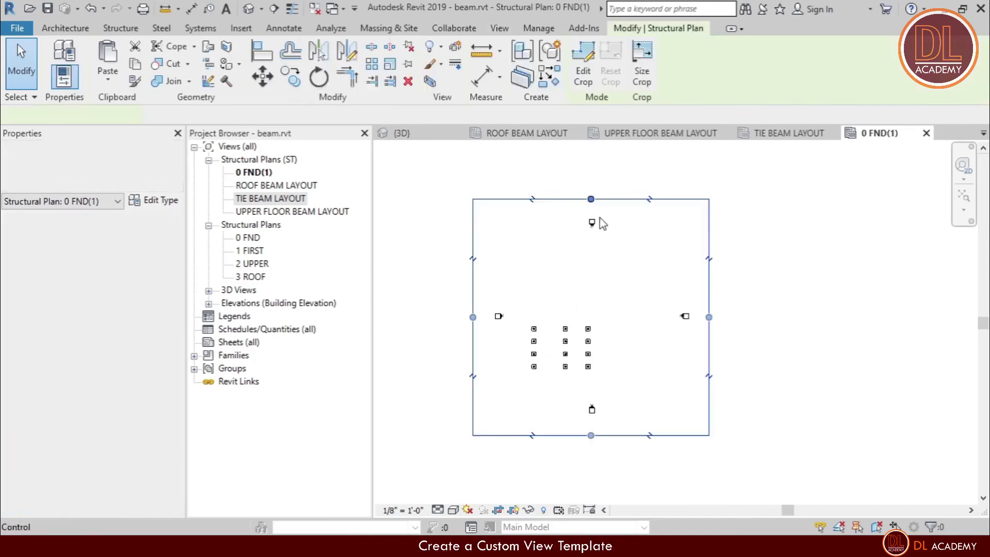
pyautogui.moveTo(592, 200); pyautogui.dragTo(591, 321)
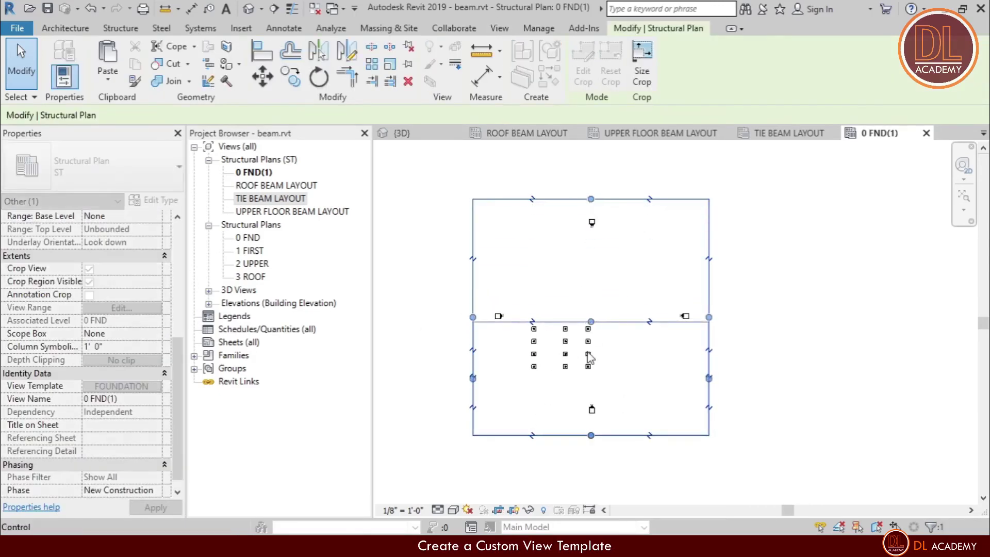
pyautogui.moveTo(589, 434); pyautogui.dragTo(592, 374)
pyautogui.scroll(2, 485, 357)
pyautogui.moveTo(471, 347); pyautogui.dragTo(545, 350)
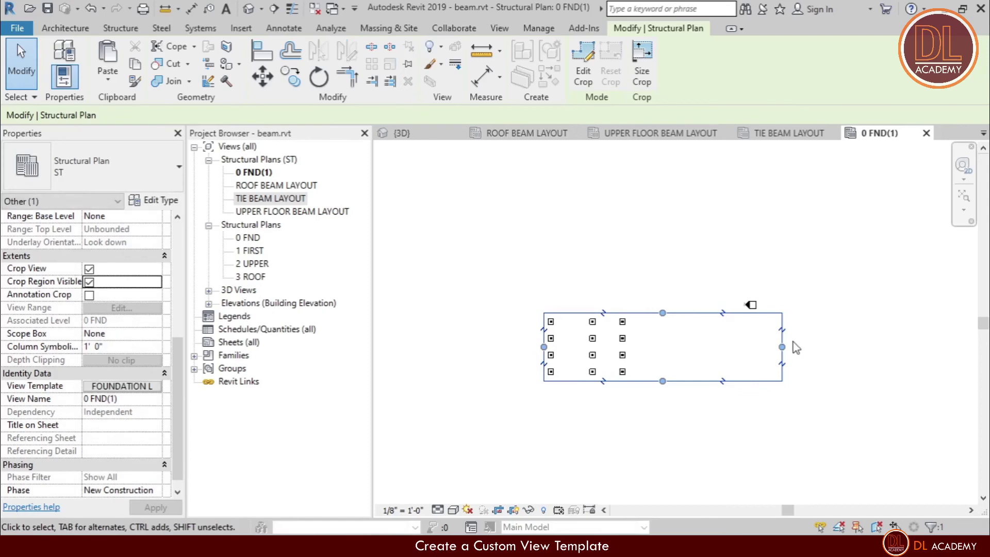
pyautogui.moveTo(784, 347); pyautogui.dragTo(632, 350)
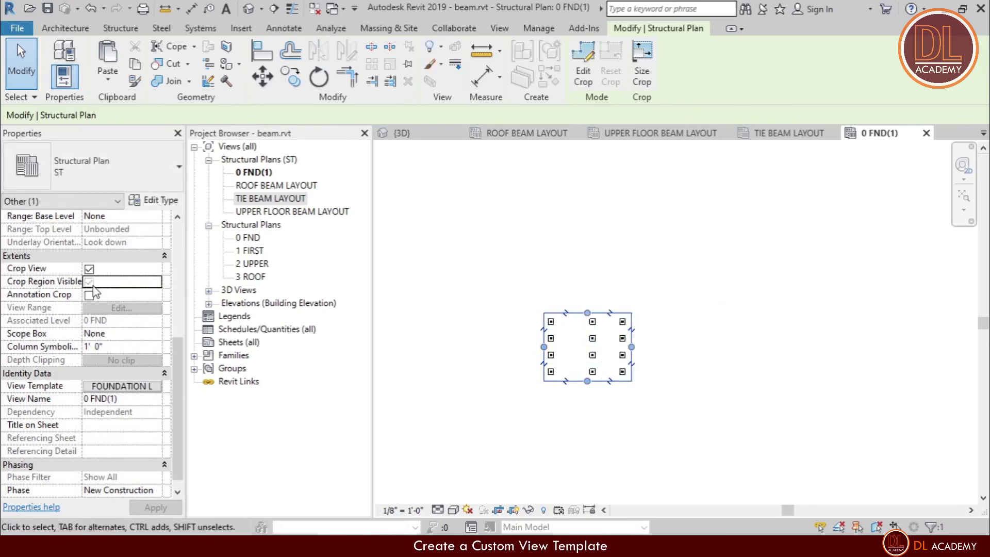
# Hide the crop region boundary while keeping the view cropped, and fit the cropped plan in the window
pyautogui.click(93, 287)
pyautogui.press('z')
pyautogui.press('f')
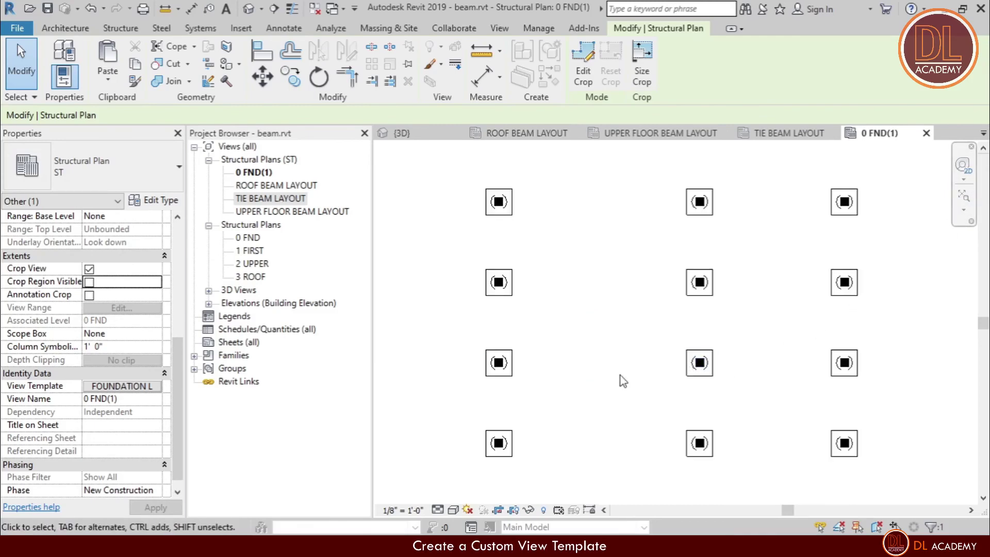
# Tag by category all twelve pile caps in the 0 FND(1) plan with Structural Foundation Tags
pyautogui.click(285, 28)
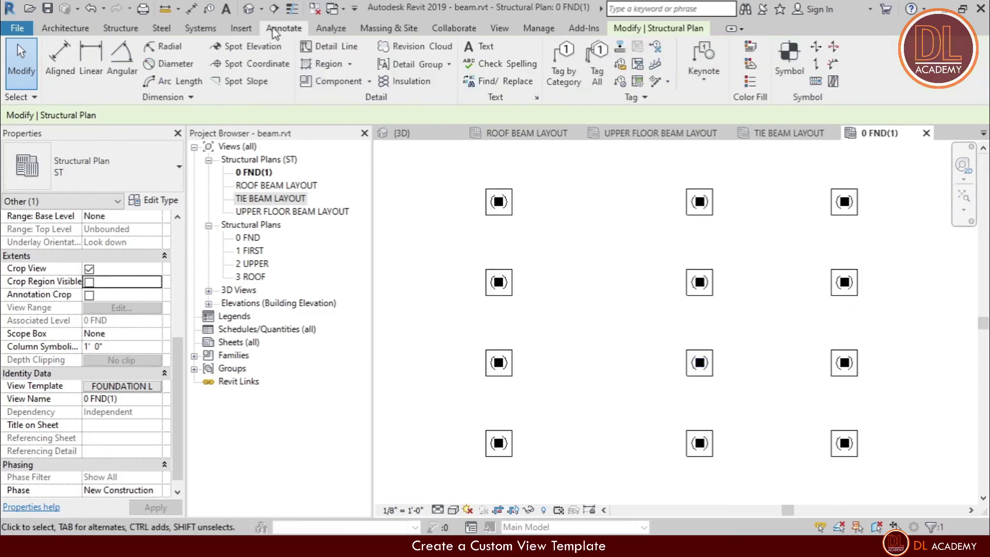
pyautogui.click(564, 67)
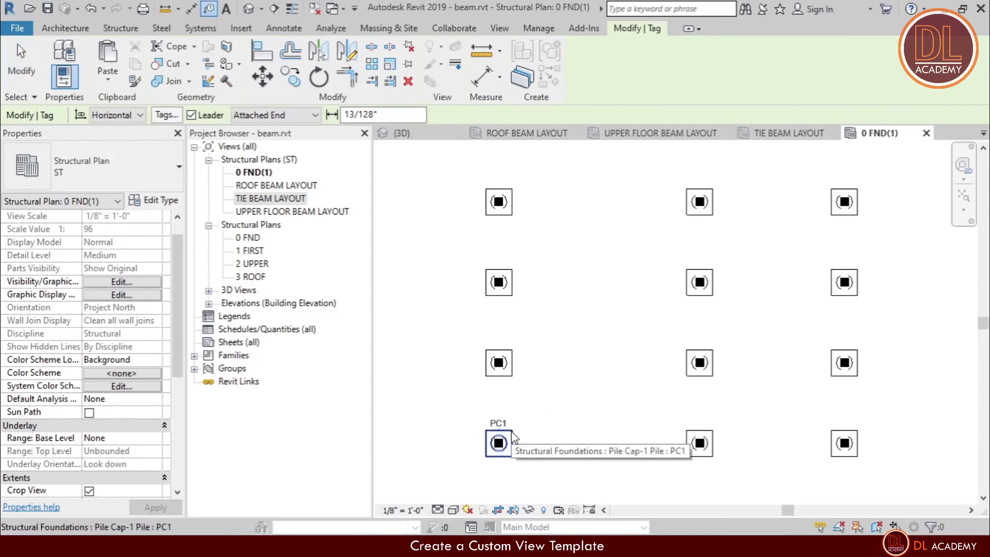
pyautogui.scroll(3, 512, 437)
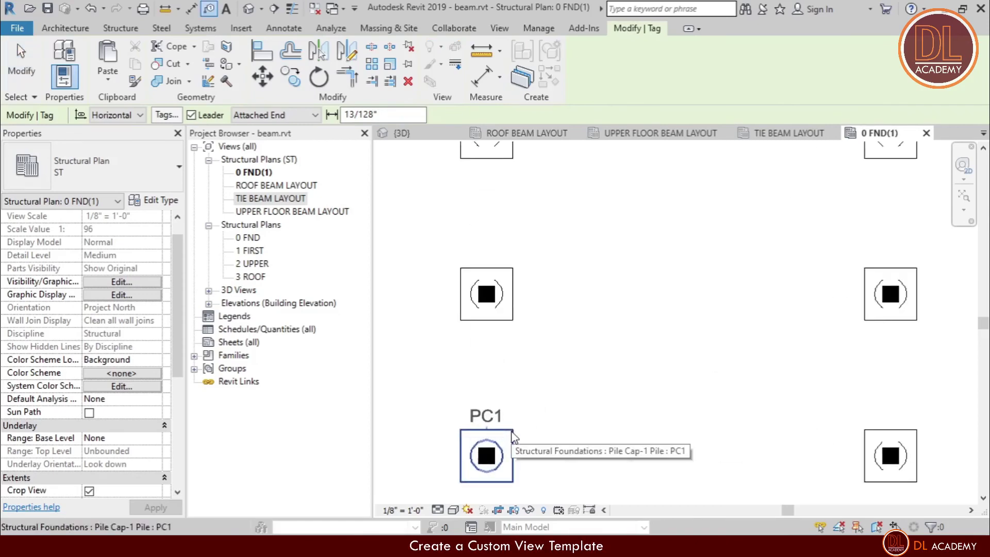
pyautogui.click(512, 437)
pyautogui.click(508, 277)
pyautogui.click(916, 438)
pyautogui.click(884, 281)
pyautogui.scroll(-2, 547, 398)
pyautogui.click(522, 246)
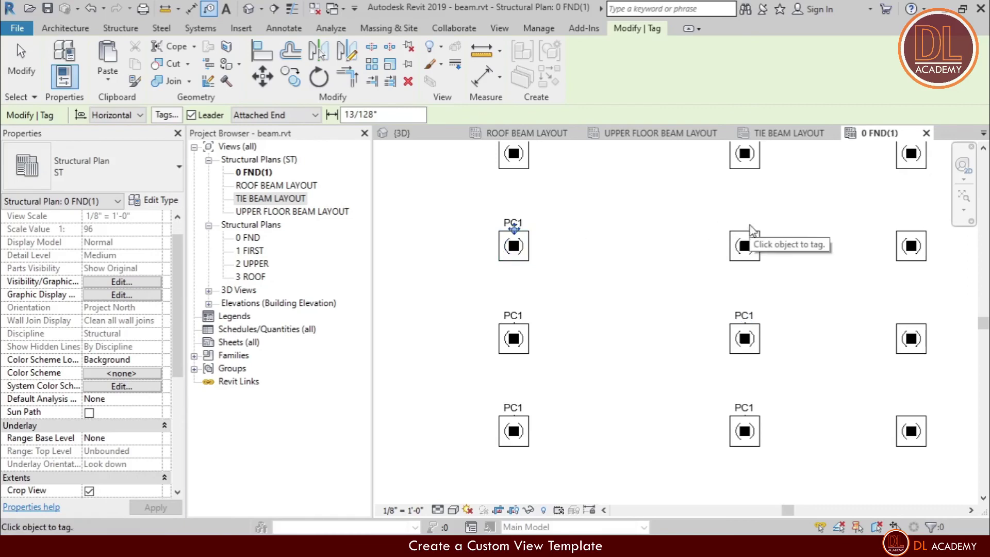
pyautogui.click(751, 238)
pyautogui.click(911, 243)
pyautogui.click(911, 336)
pyautogui.click(912, 428)
pyautogui.scroll(-2, 745, 349)
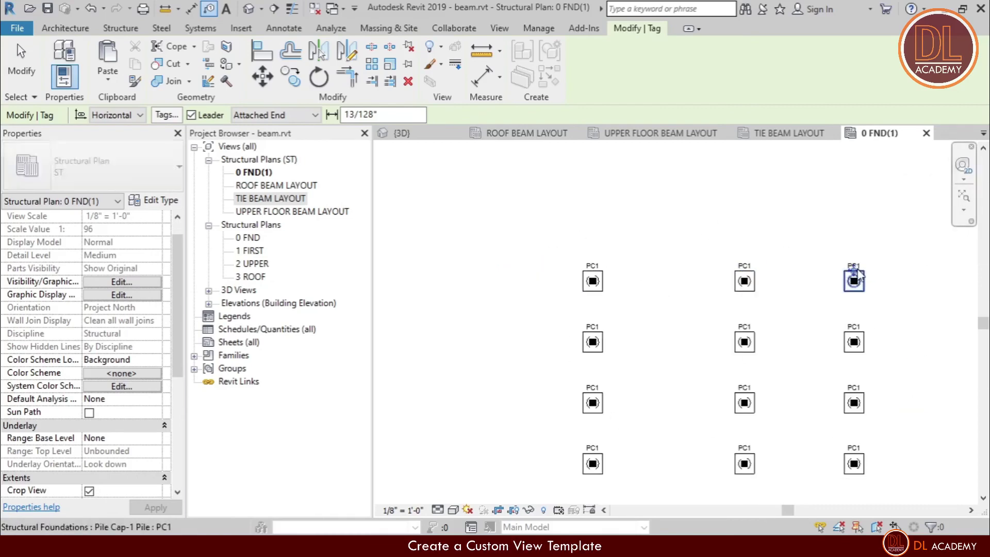
# Filter a selection of the whole layout to only Structural Foundation Tags and turn off their leaders
pyautogui.scroll(6, 598, 273)
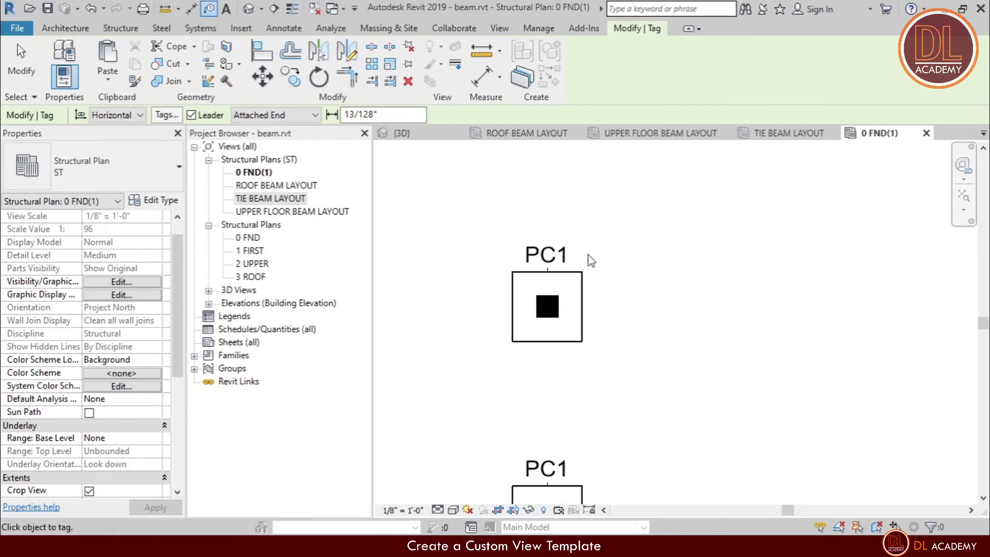
pyautogui.scroll(-2, 560, 292)
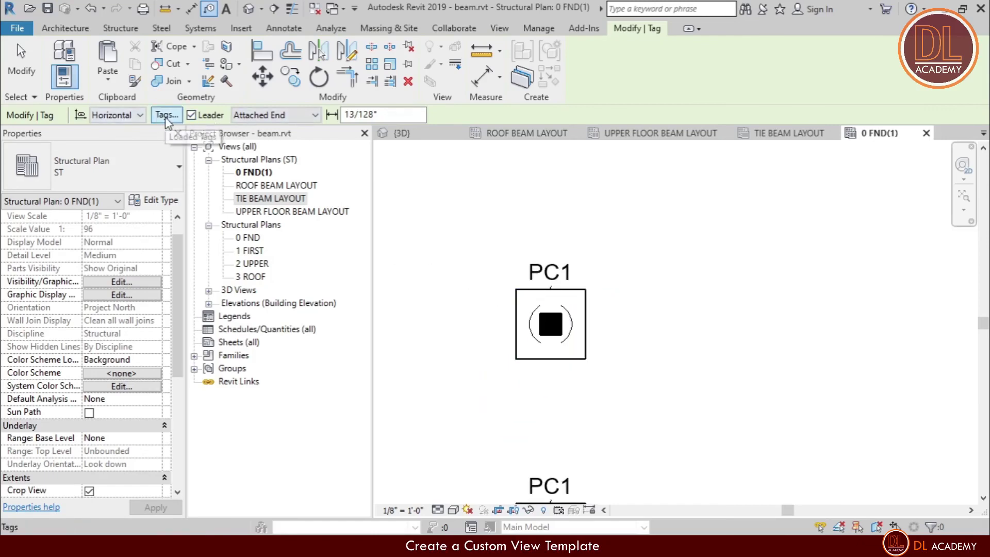
pyautogui.scroll(-5, 594, 314)
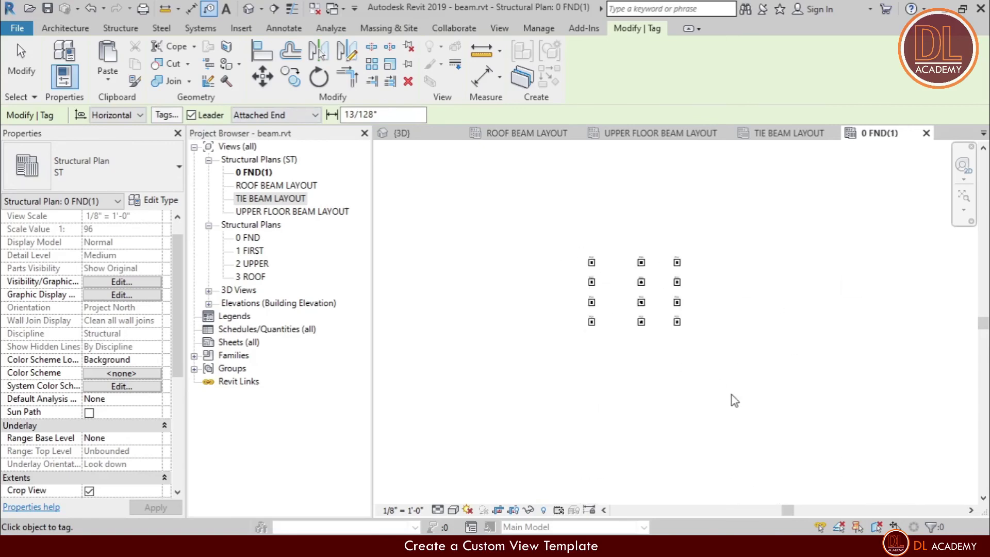
pyautogui.press('Escape')
pyautogui.moveTo(535, 233); pyautogui.dragTo(737, 401)
pyautogui.click(584, 63)
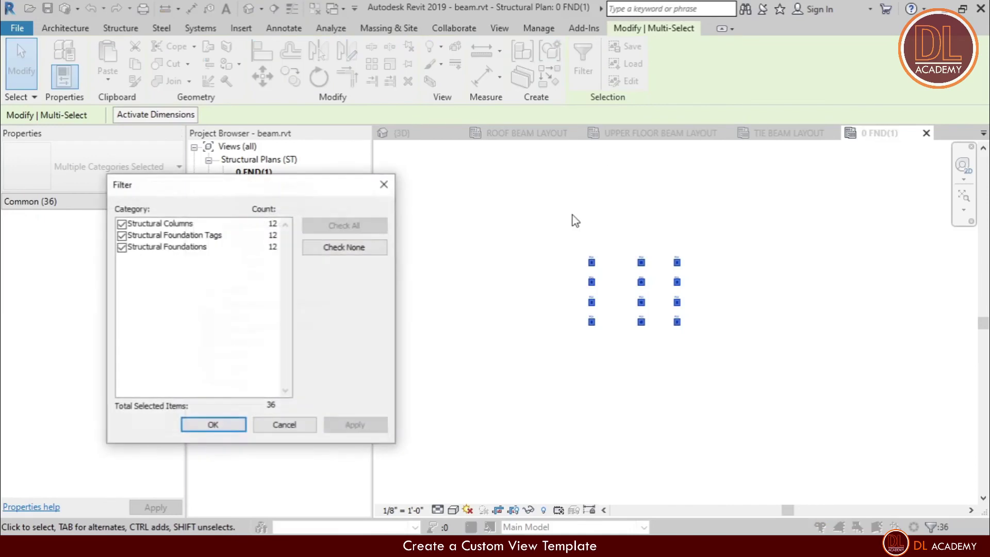
pyautogui.click(377, 250)
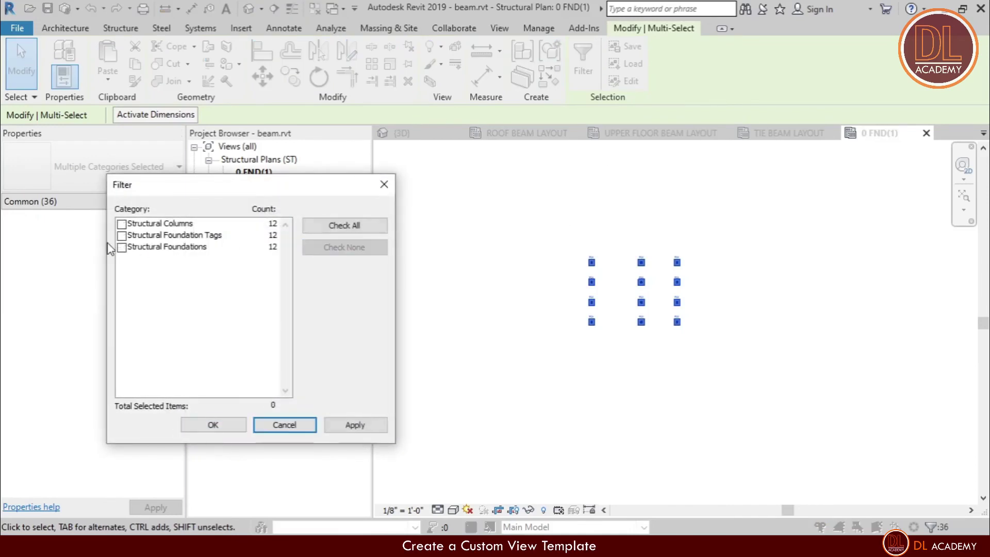
pyautogui.click(122, 236)
pyautogui.click(193, 429)
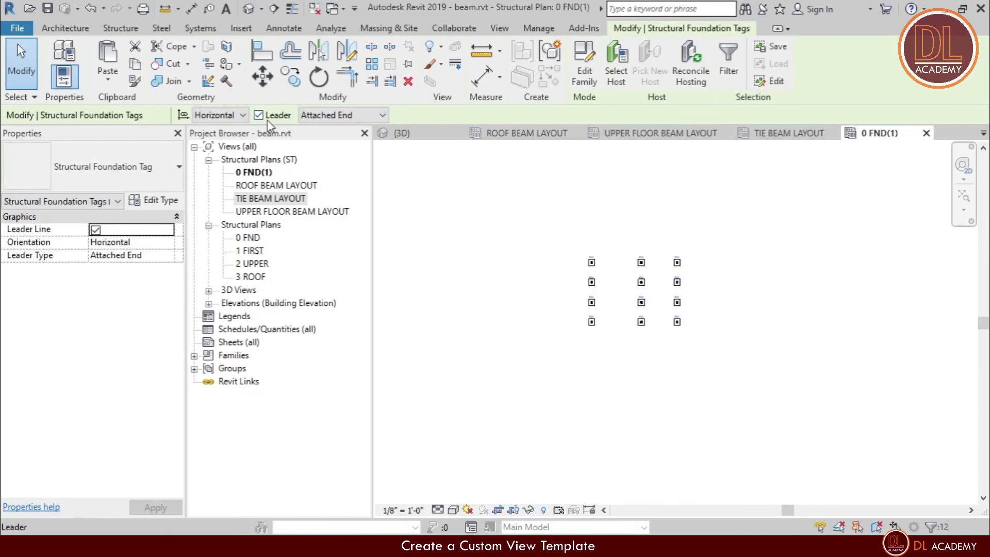
pyautogui.click(267, 116)
pyautogui.press('Escape')
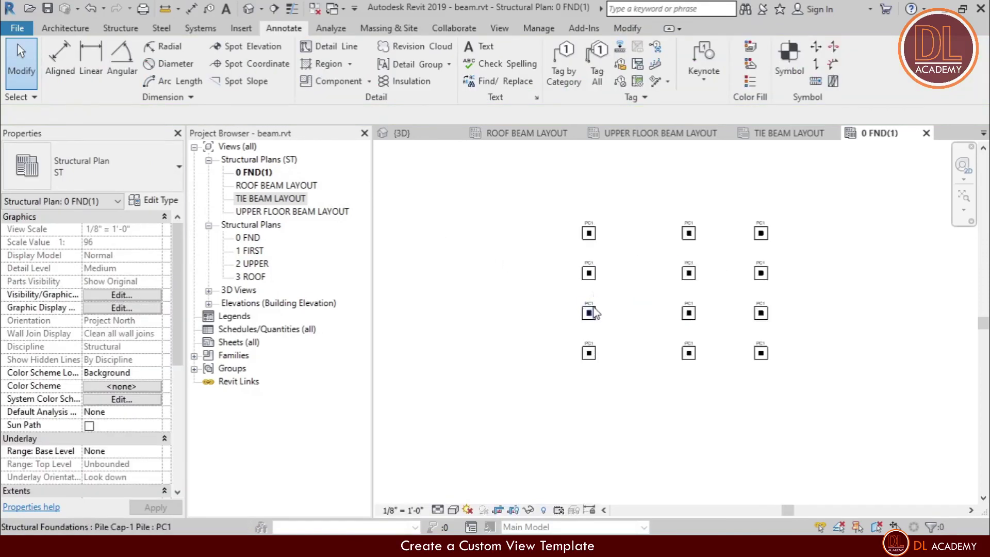
pyautogui.scroll(5, 591, 307)
pyautogui.scroll(-5, 589, 316)
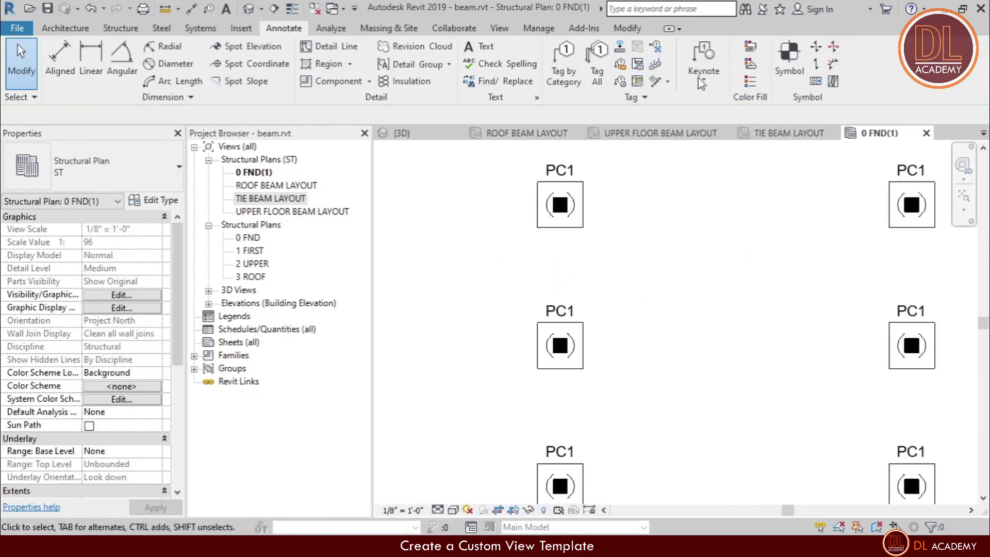
pyautogui.click(964, 198)
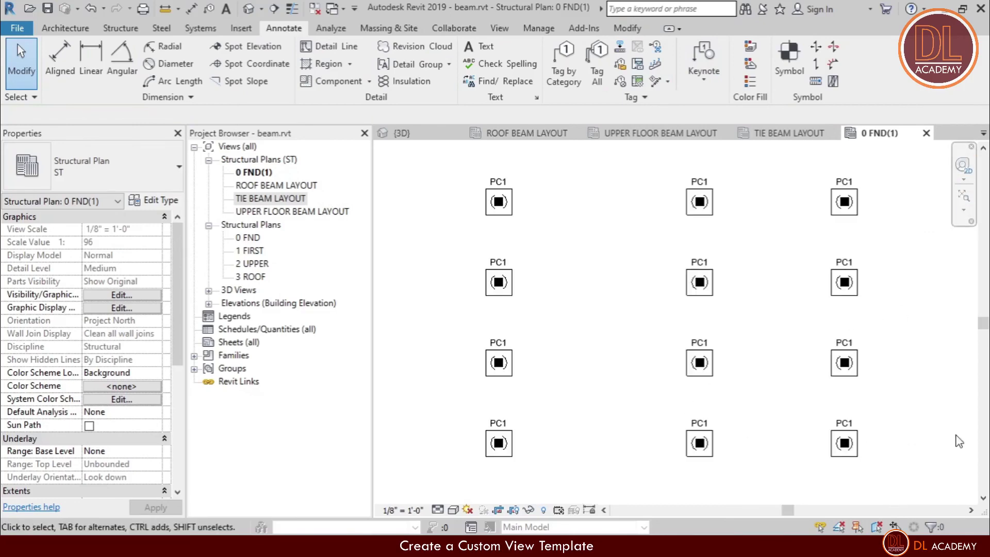